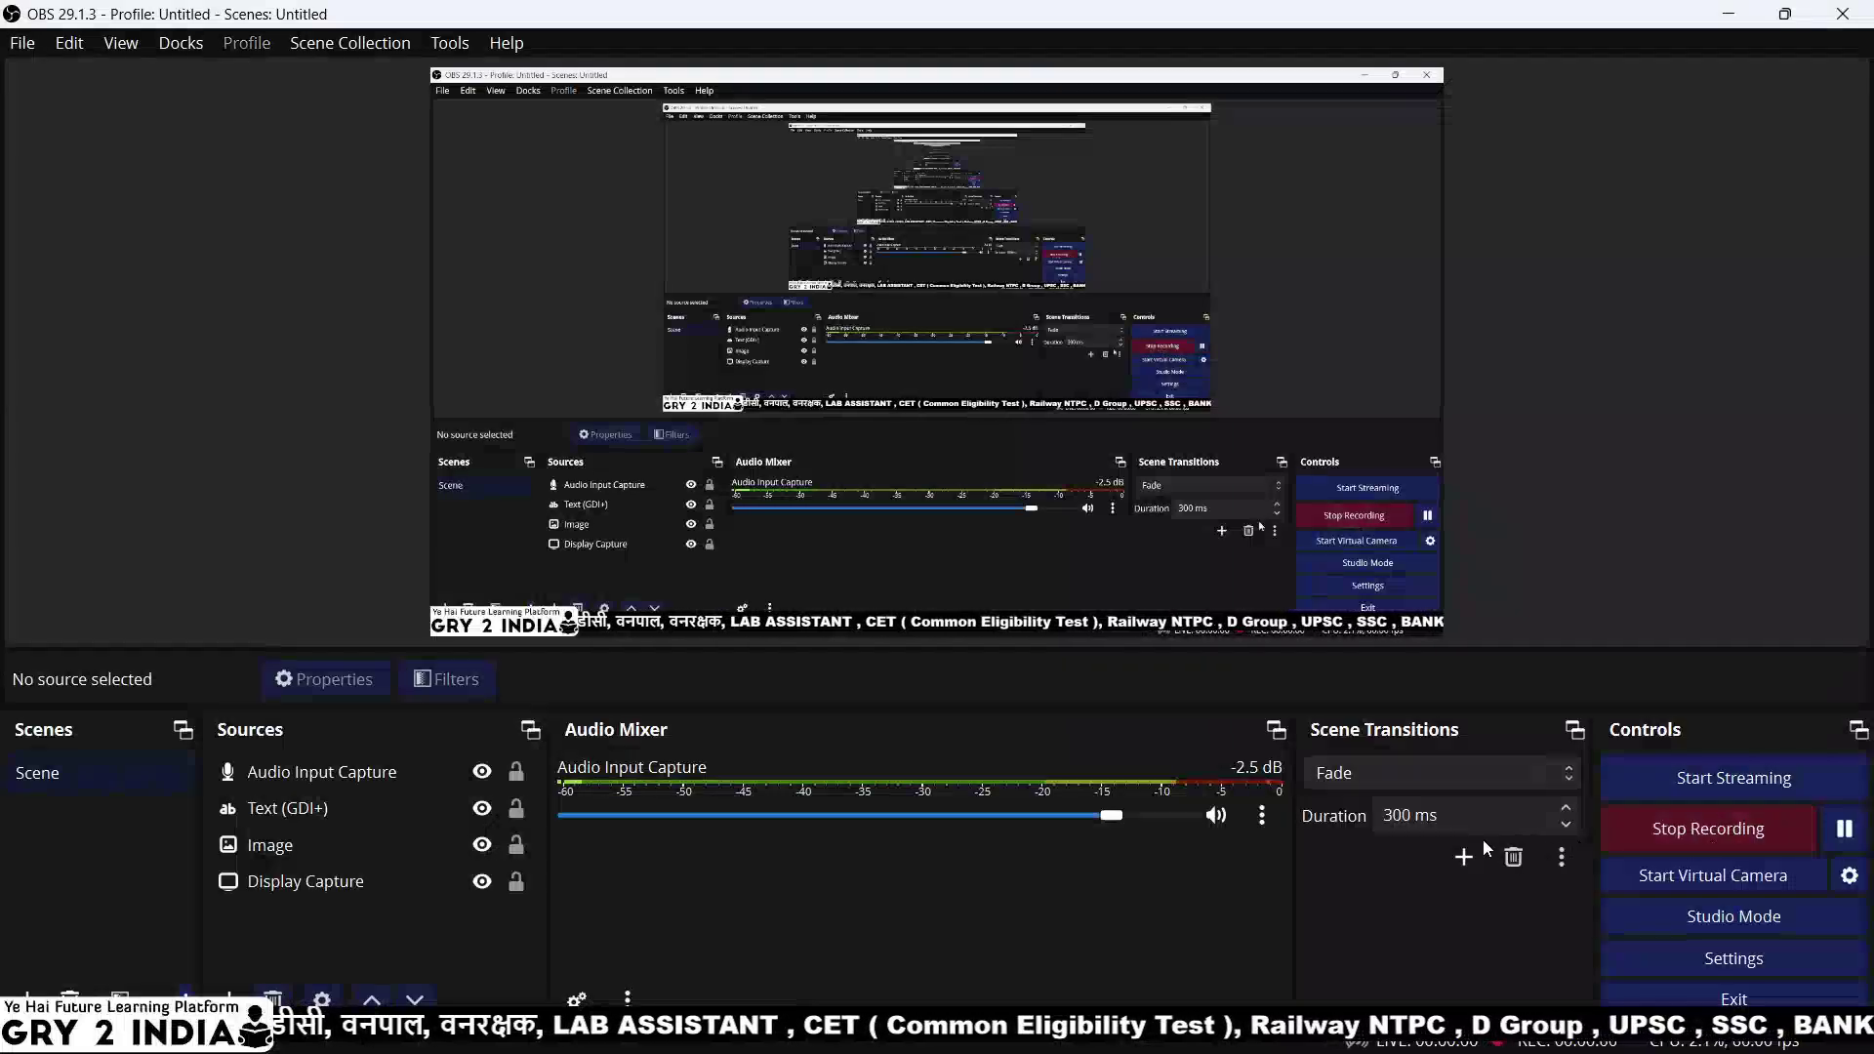
Start the OBS recording and bring up the Test-20 exam task sheet.
{"action": "key", "text": "alt+Tab"}
{"action": "key", "text": "alt+Tab"}
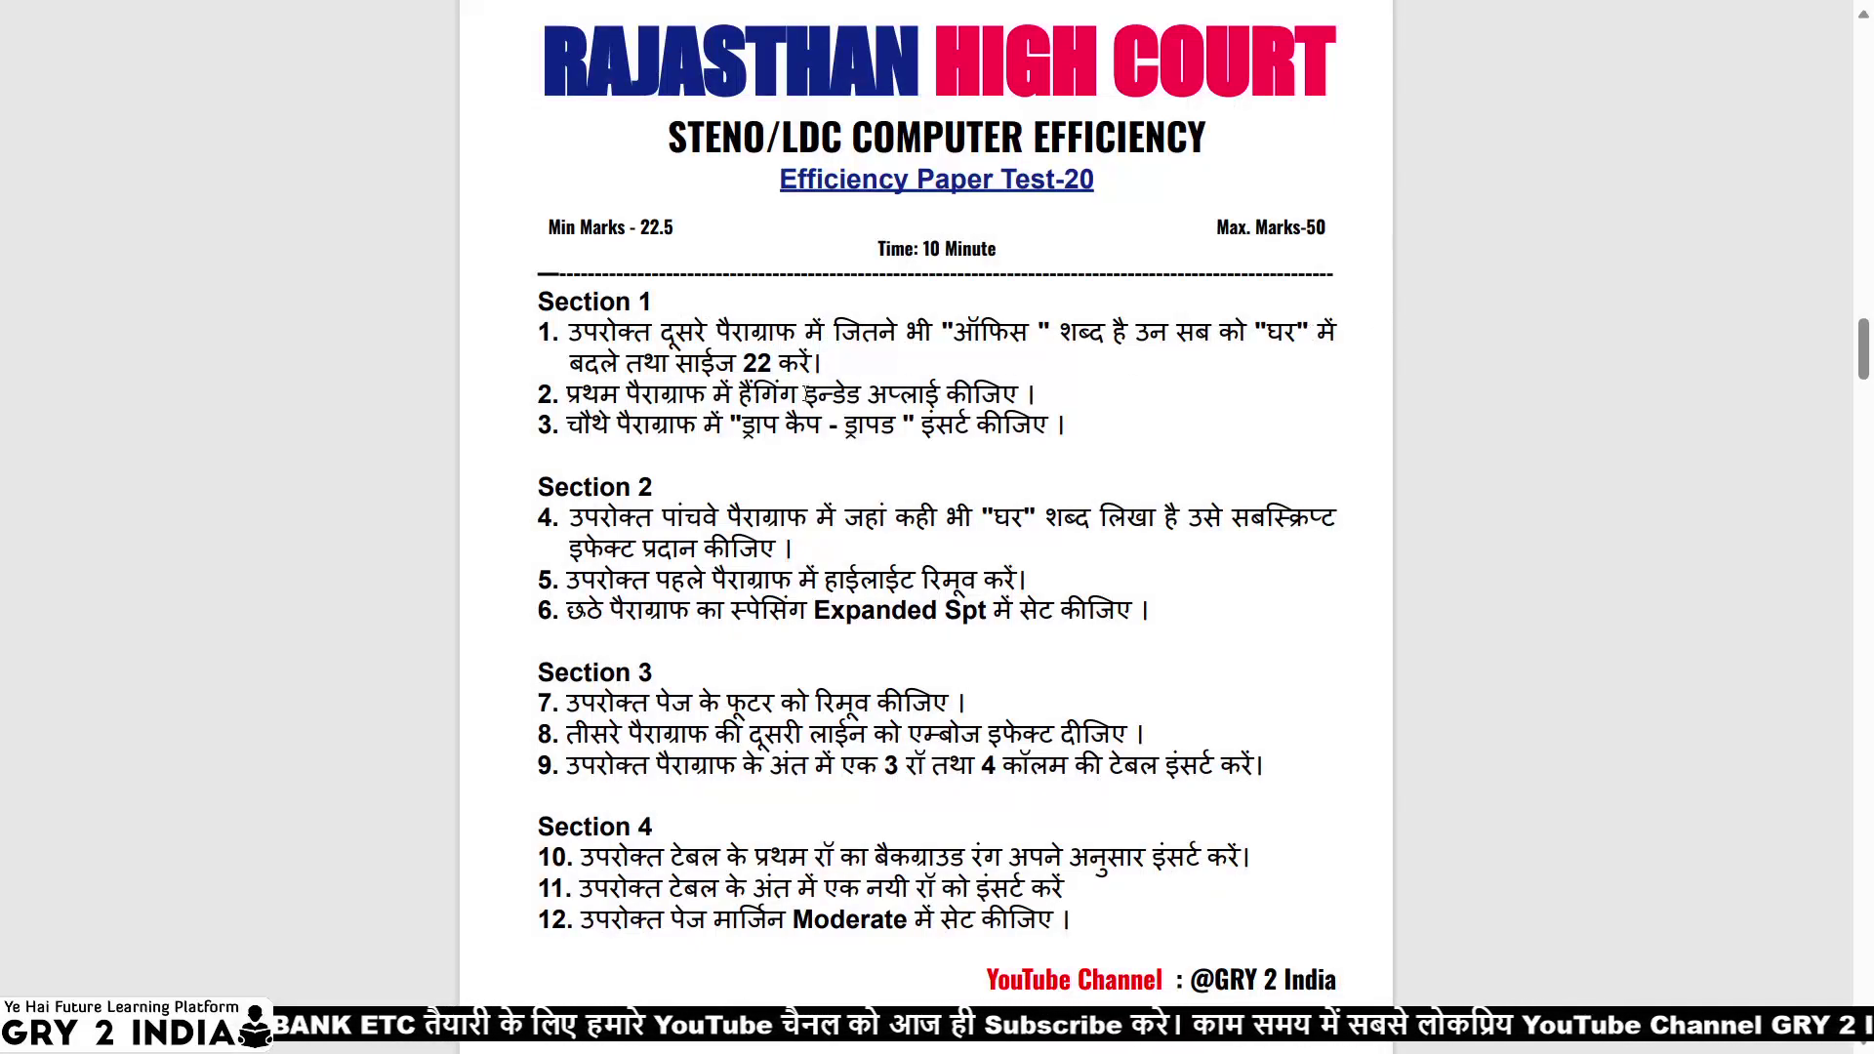
Switch from the task sheet to the S Test 20 Word document.
{"action": "key", "text": "alt+Tab"}
{"action": "key", "text": "alt+Tab"}
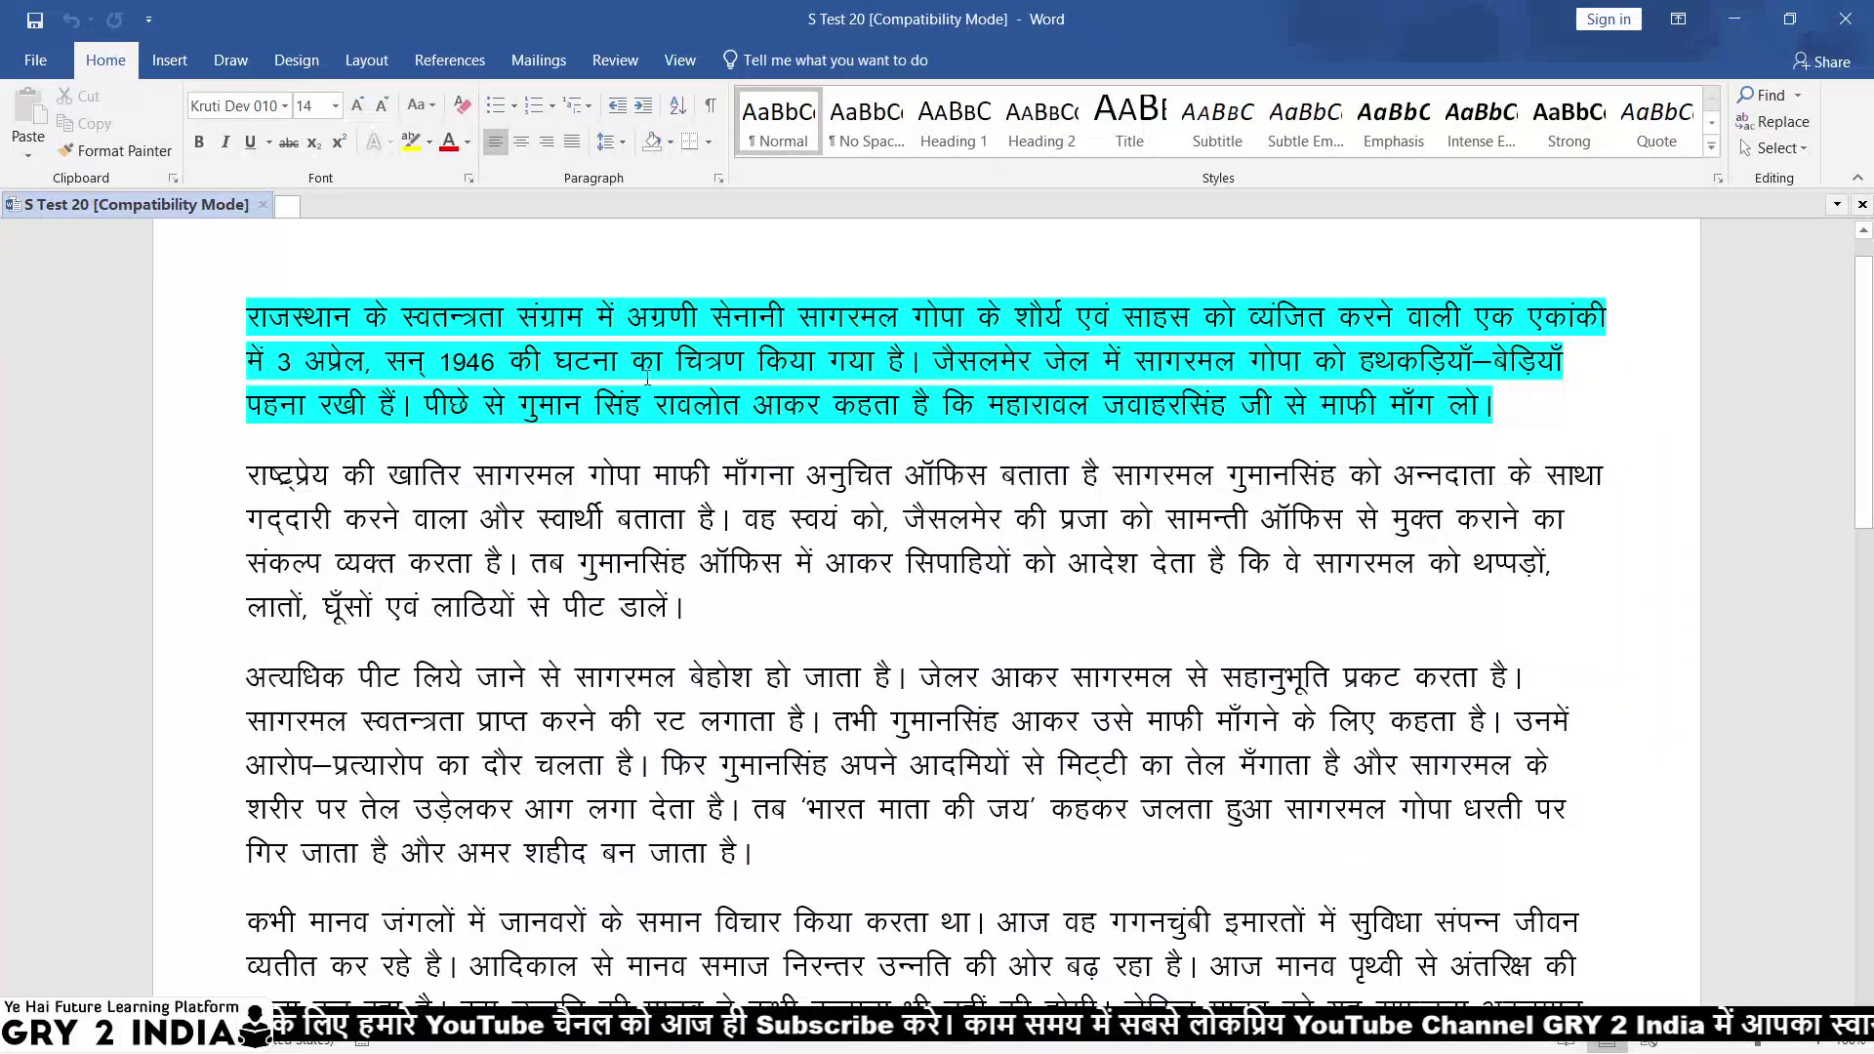
Replace each of the three ऑफिस matches in the second paragraph with घर.
{"action": "left_click", "coordinate": [246, 322]}
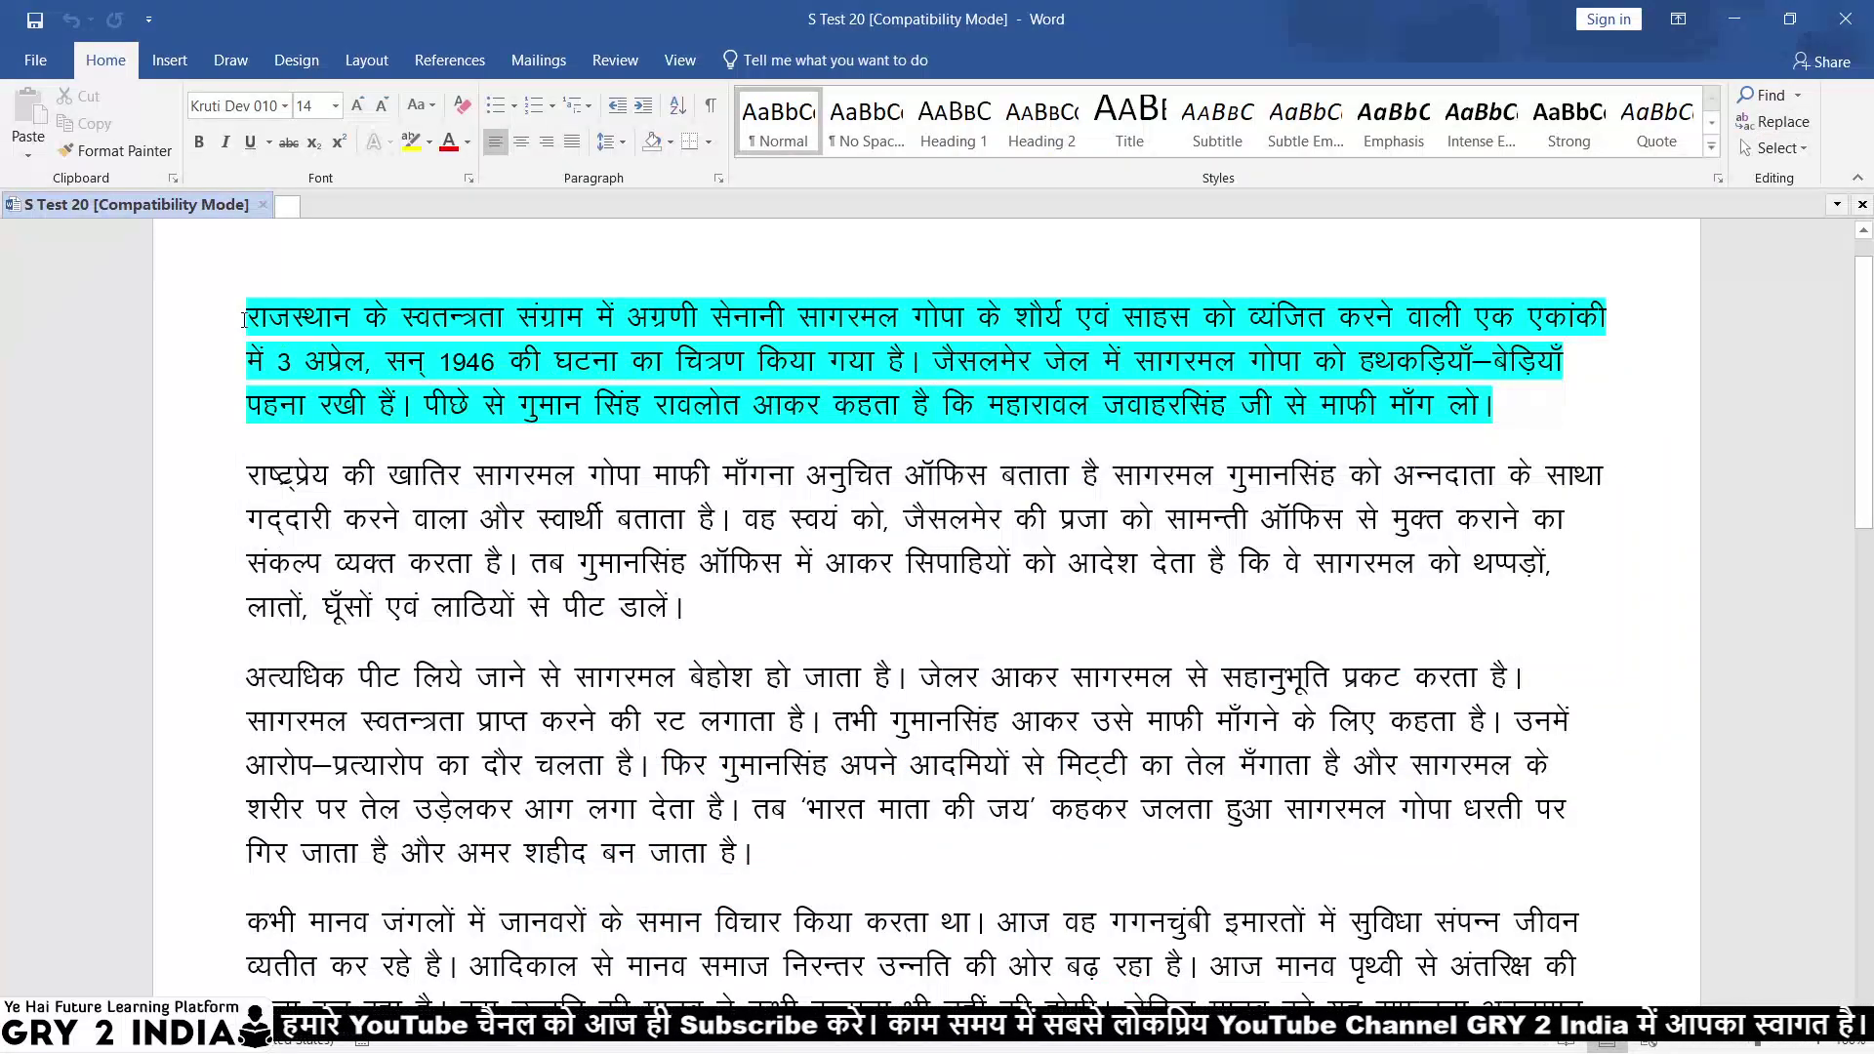
{"action": "left_click", "coordinate": [1772, 122]}
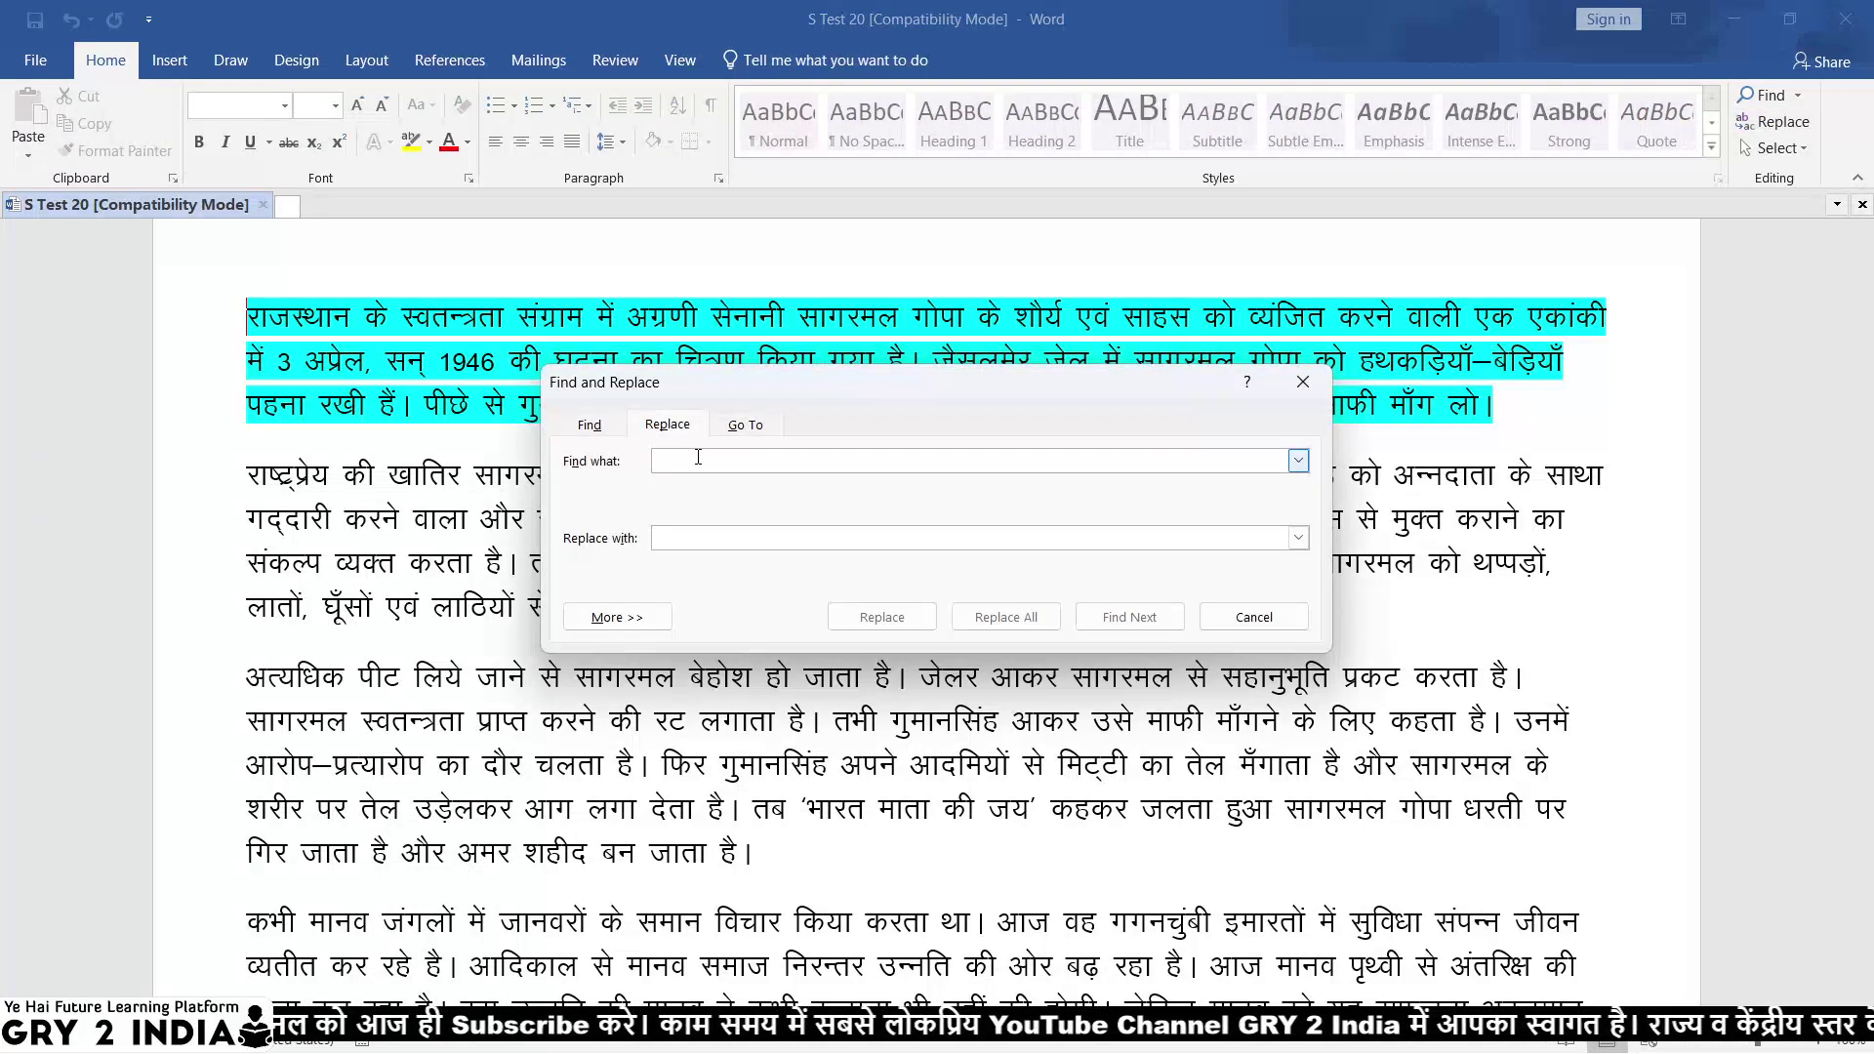
{"action": "type", "text": "vkWf"}
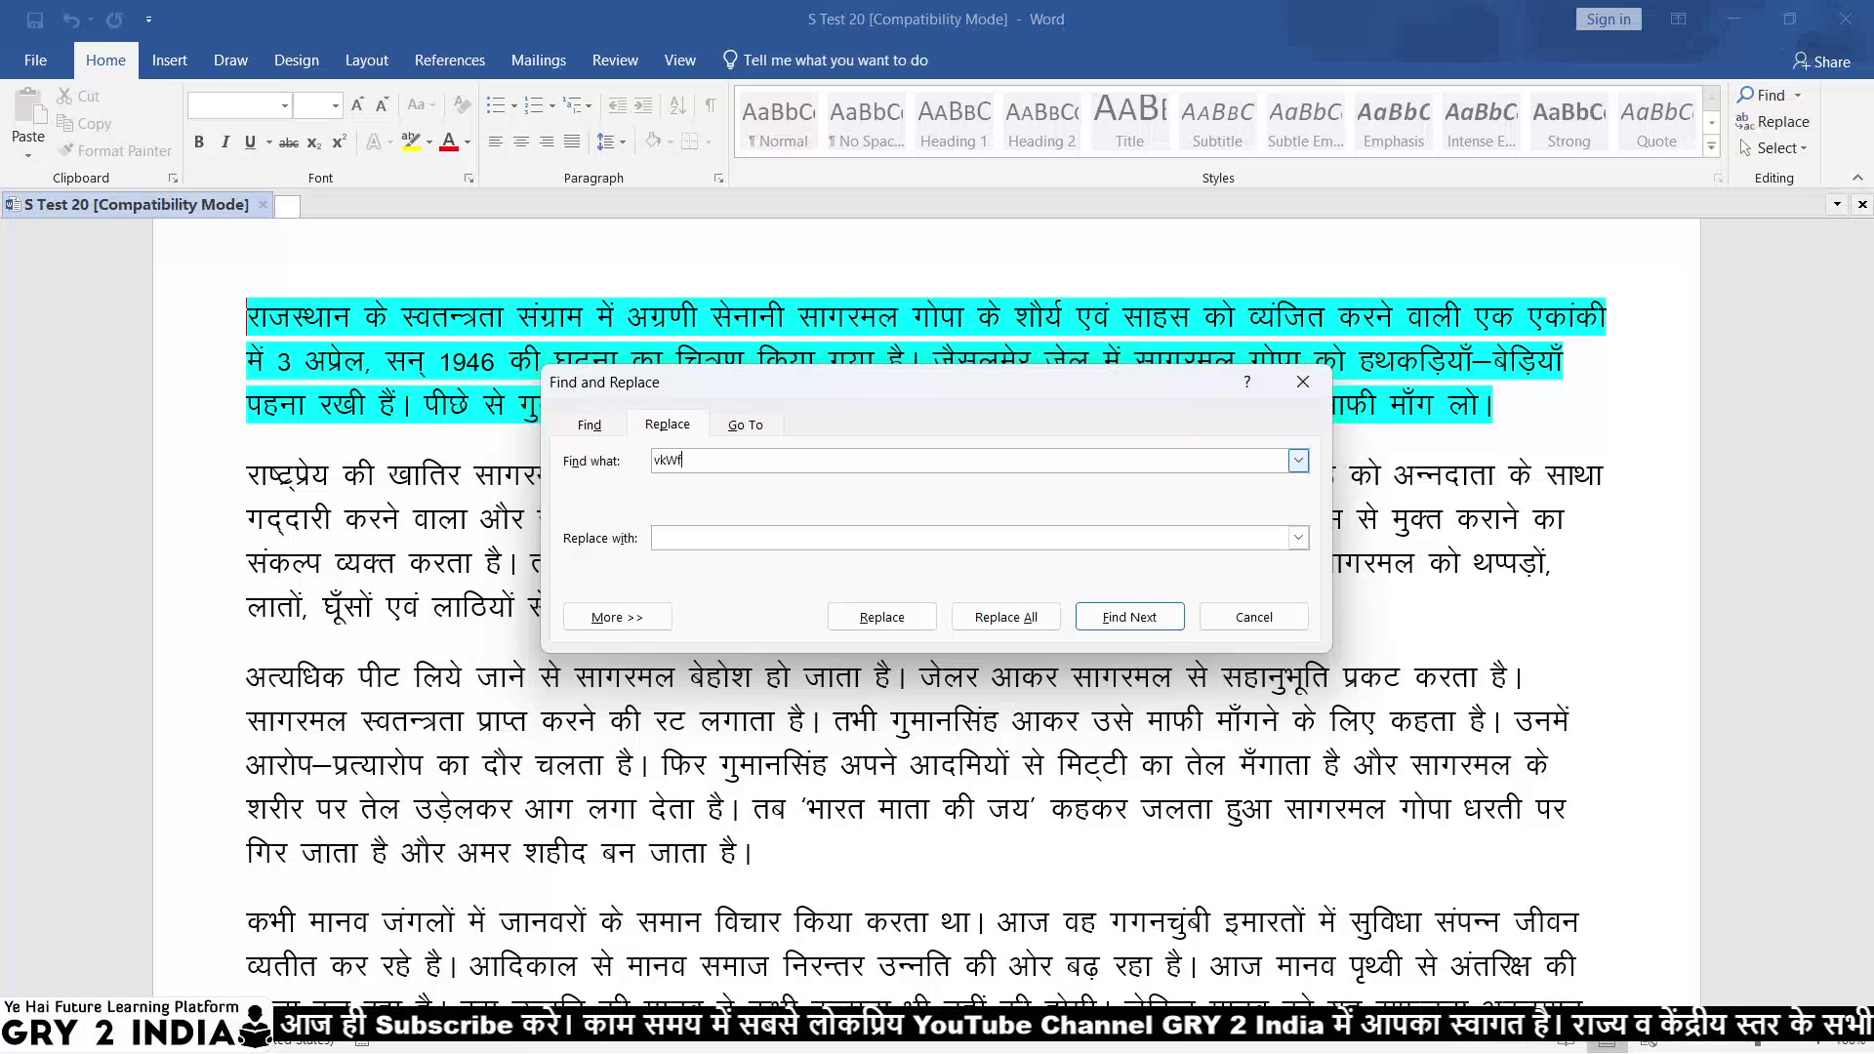
{"action": "type", "text": "Ql"}
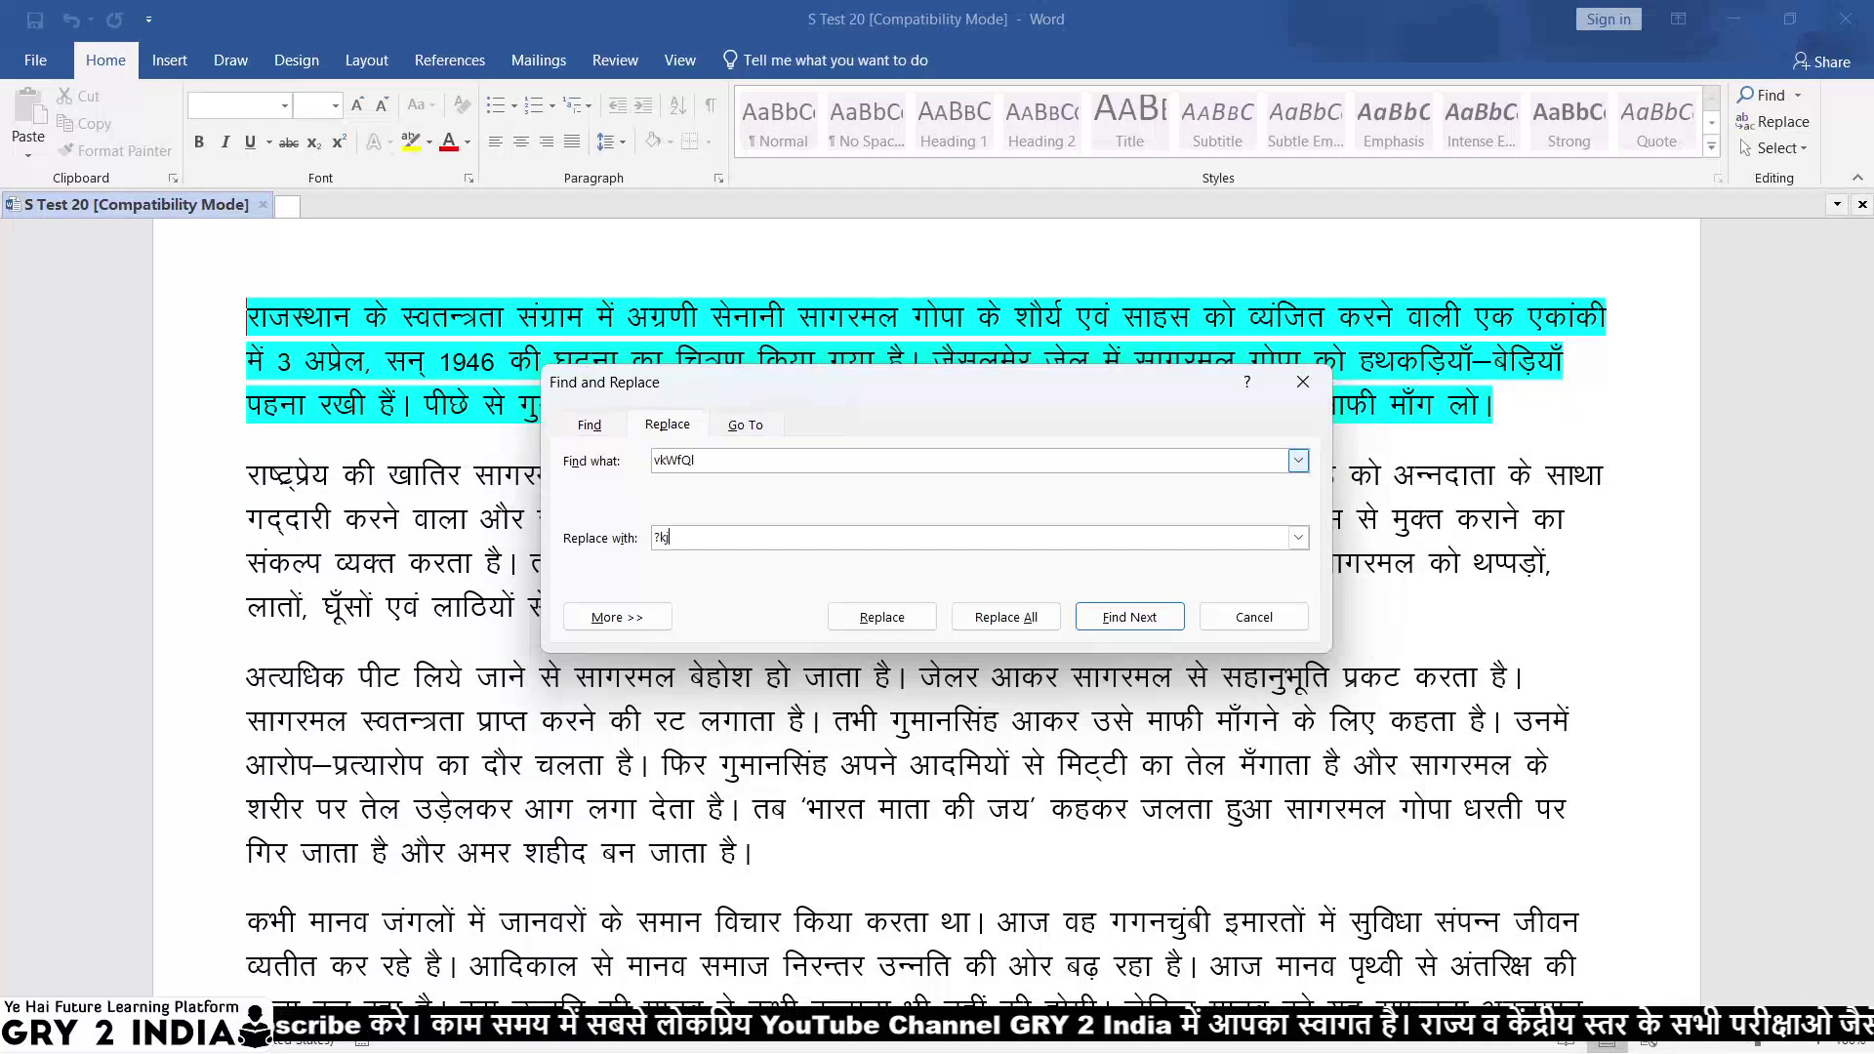
{"action": "left_click", "coordinate": [1134, 615]}
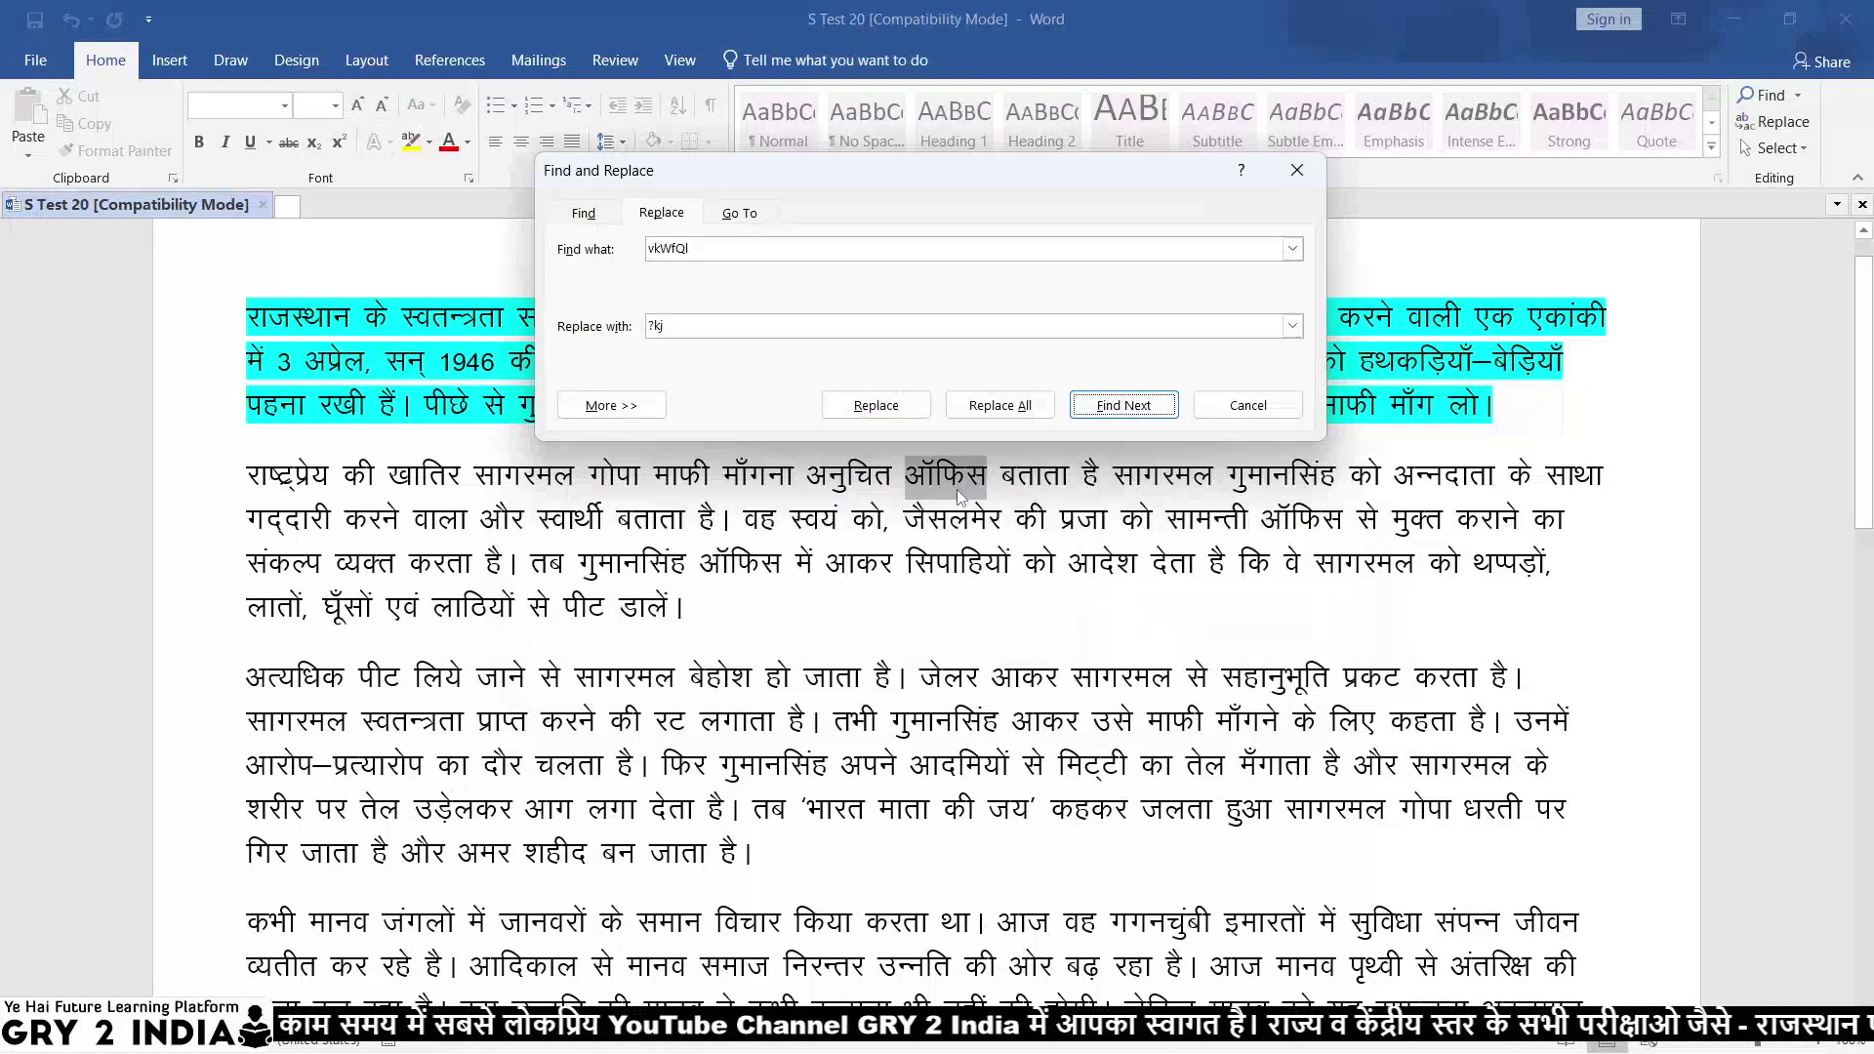
{"action": "left_click", "coordinate": [878, 413]}
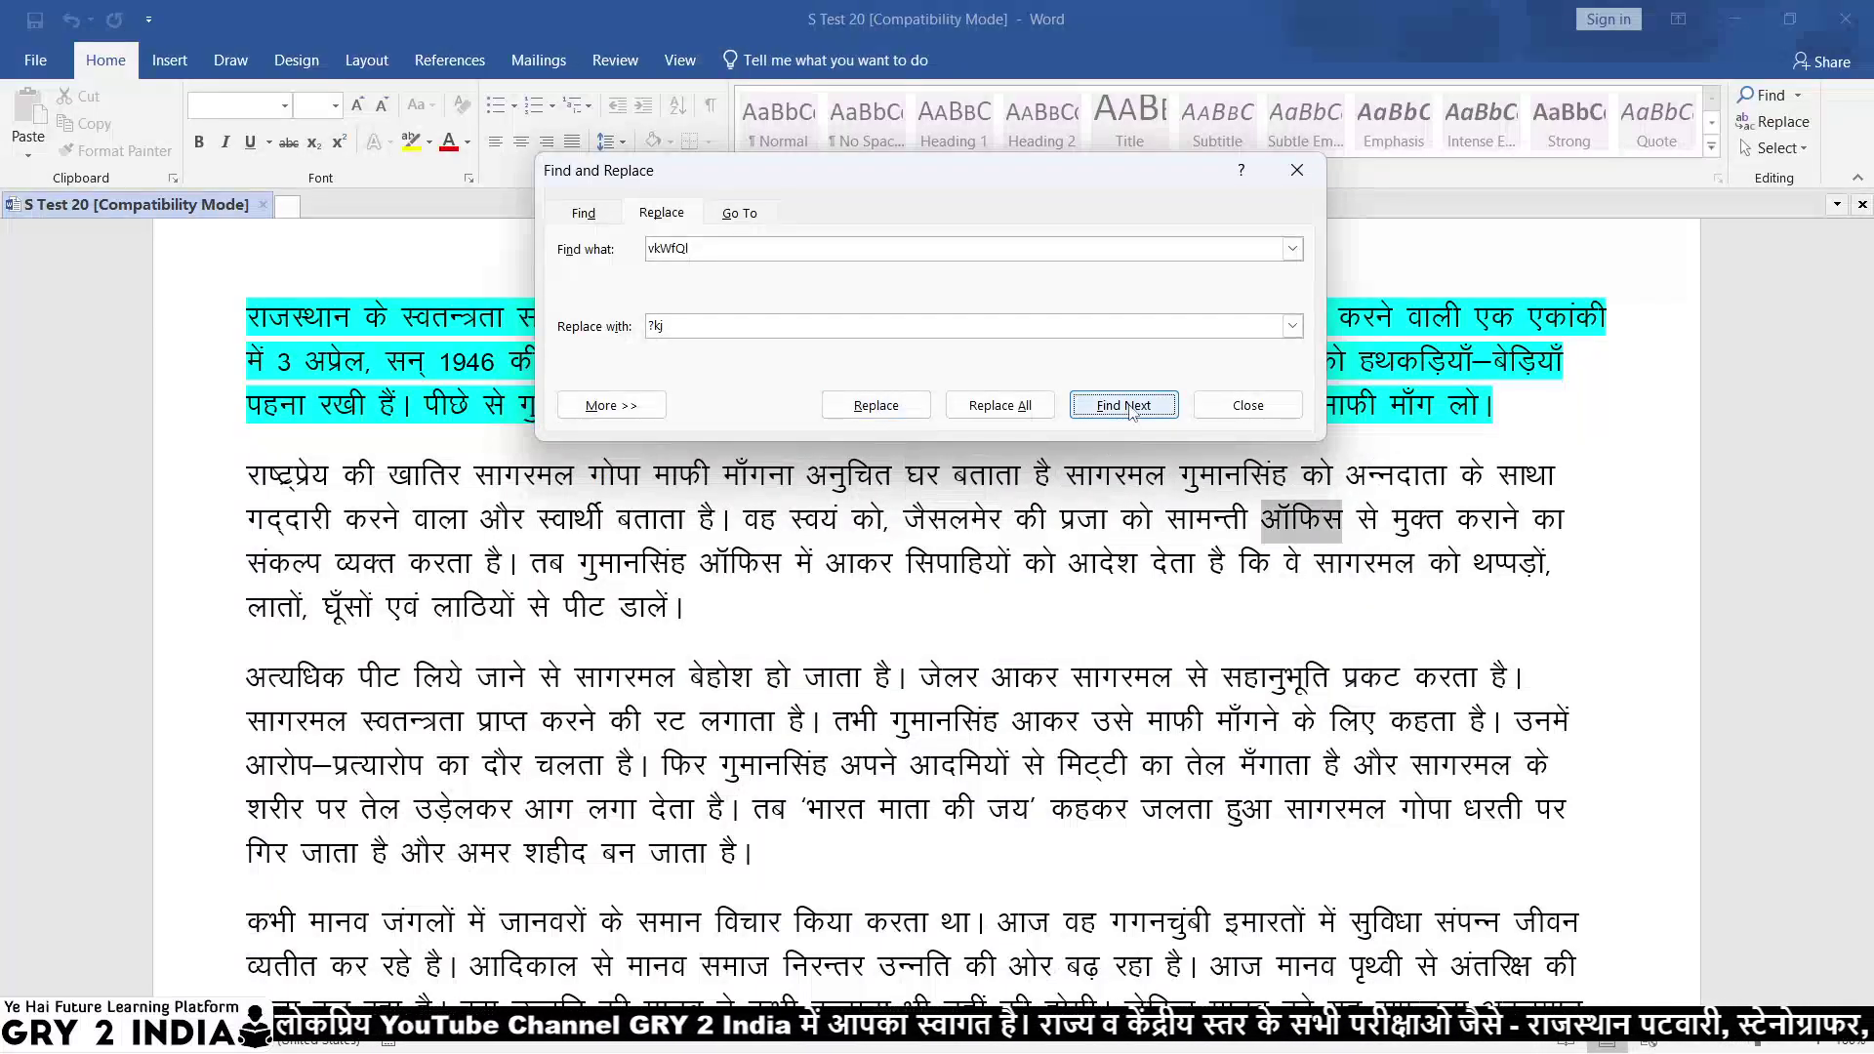
{"action": "left_click", "coordinate": [896, 410]}
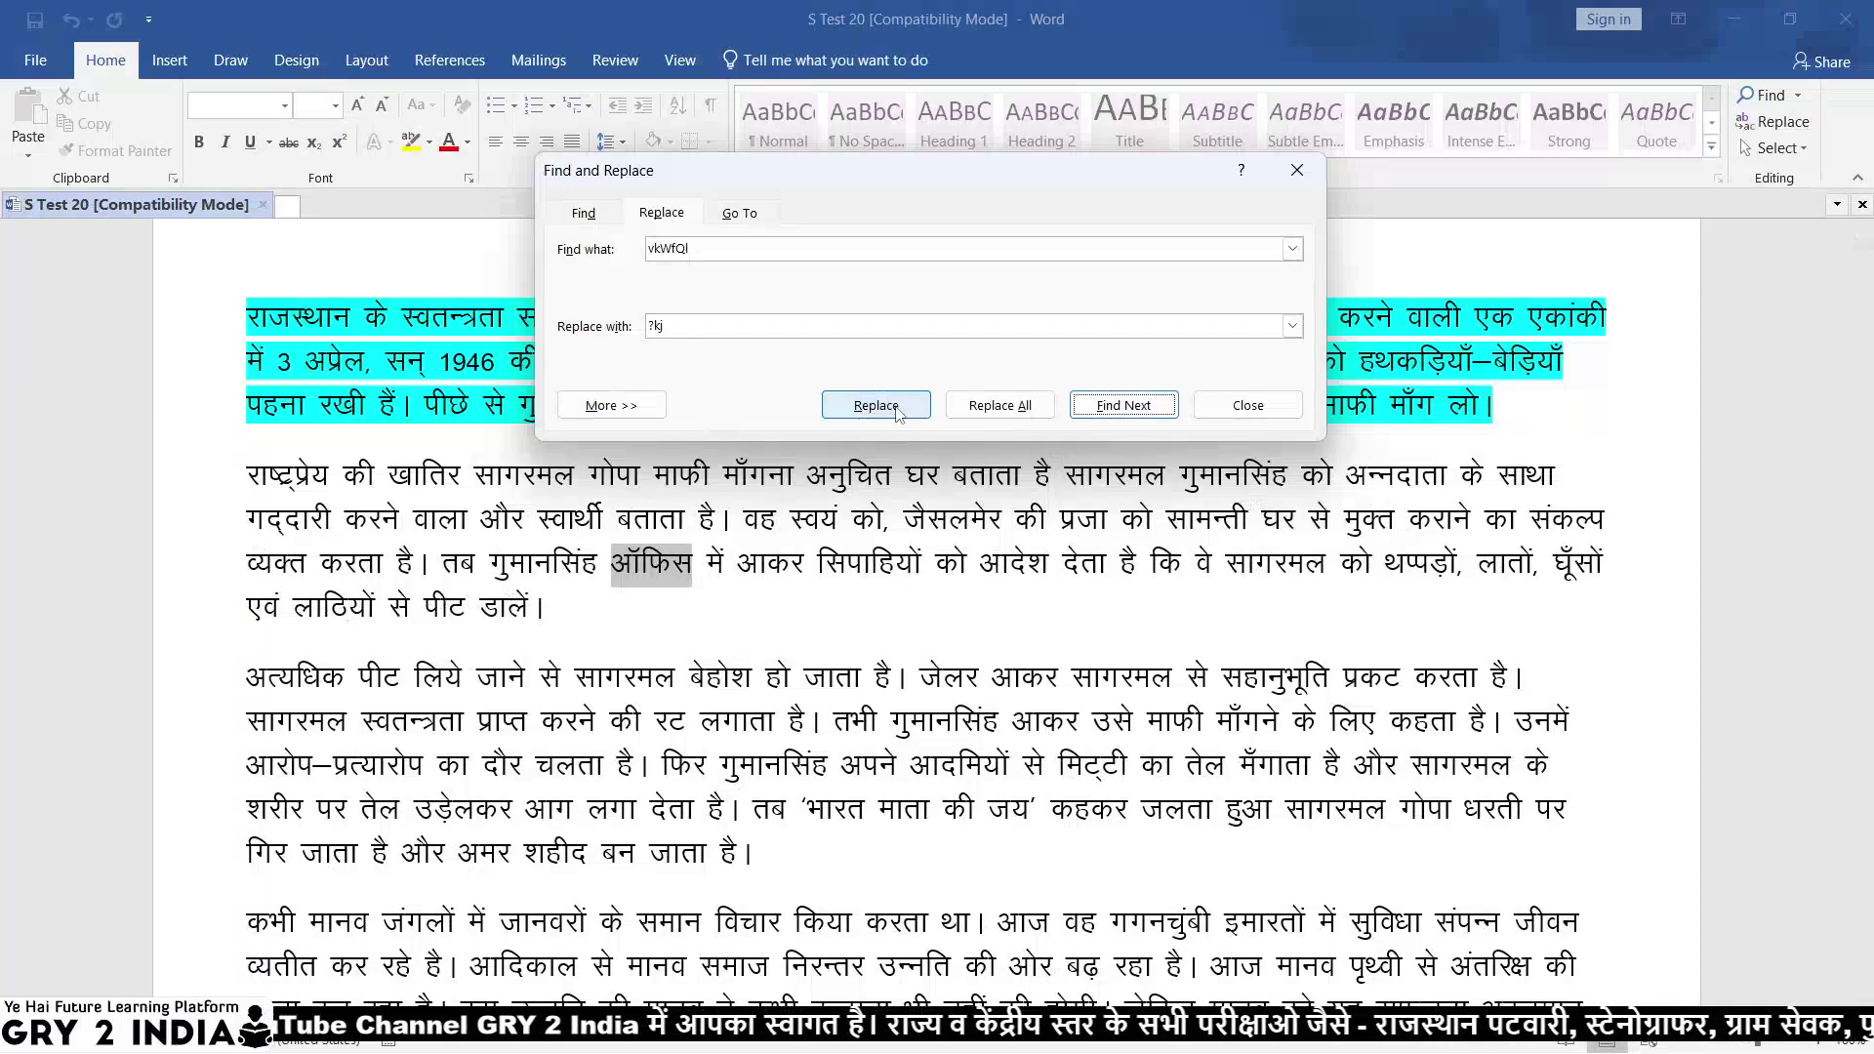
{"action": "left_click", "coordinate": [896, 413]}
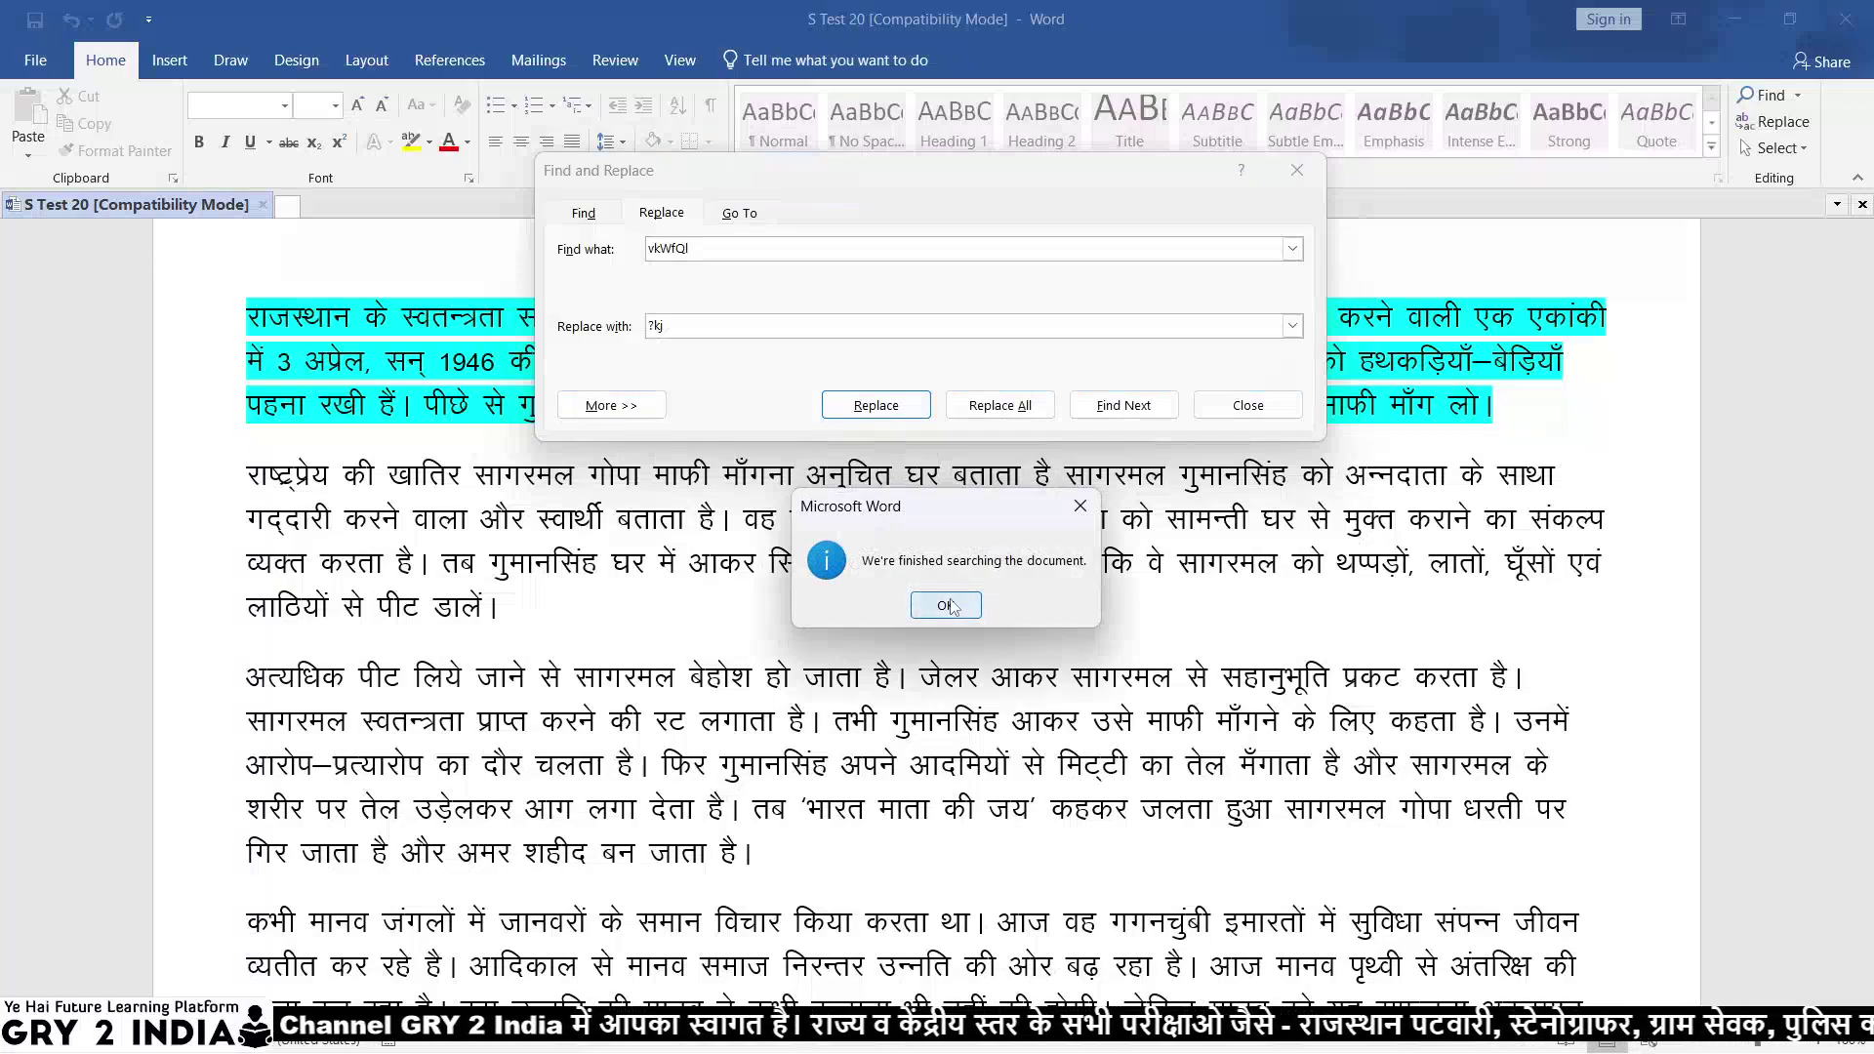
{"action": "left_click", "coordinate": [944, 605]}
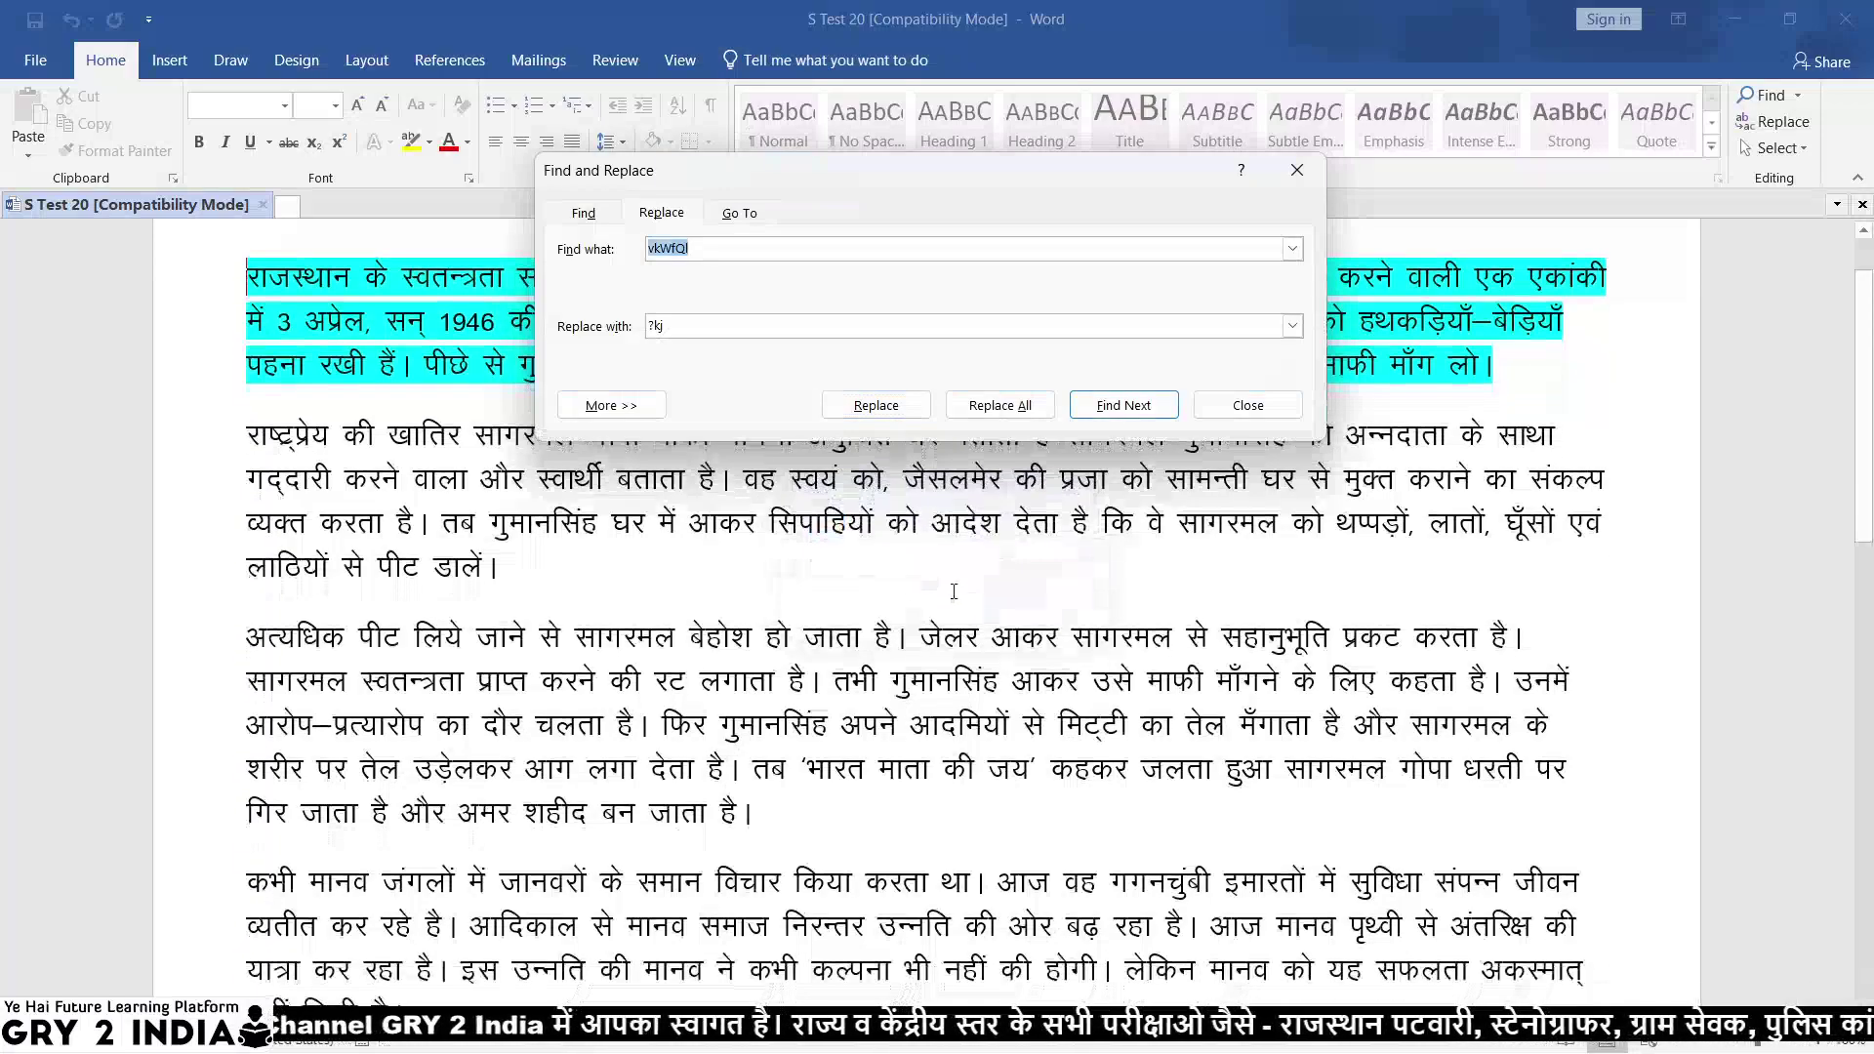
{"action": "left_click", "coordinate": [1248, 405]}
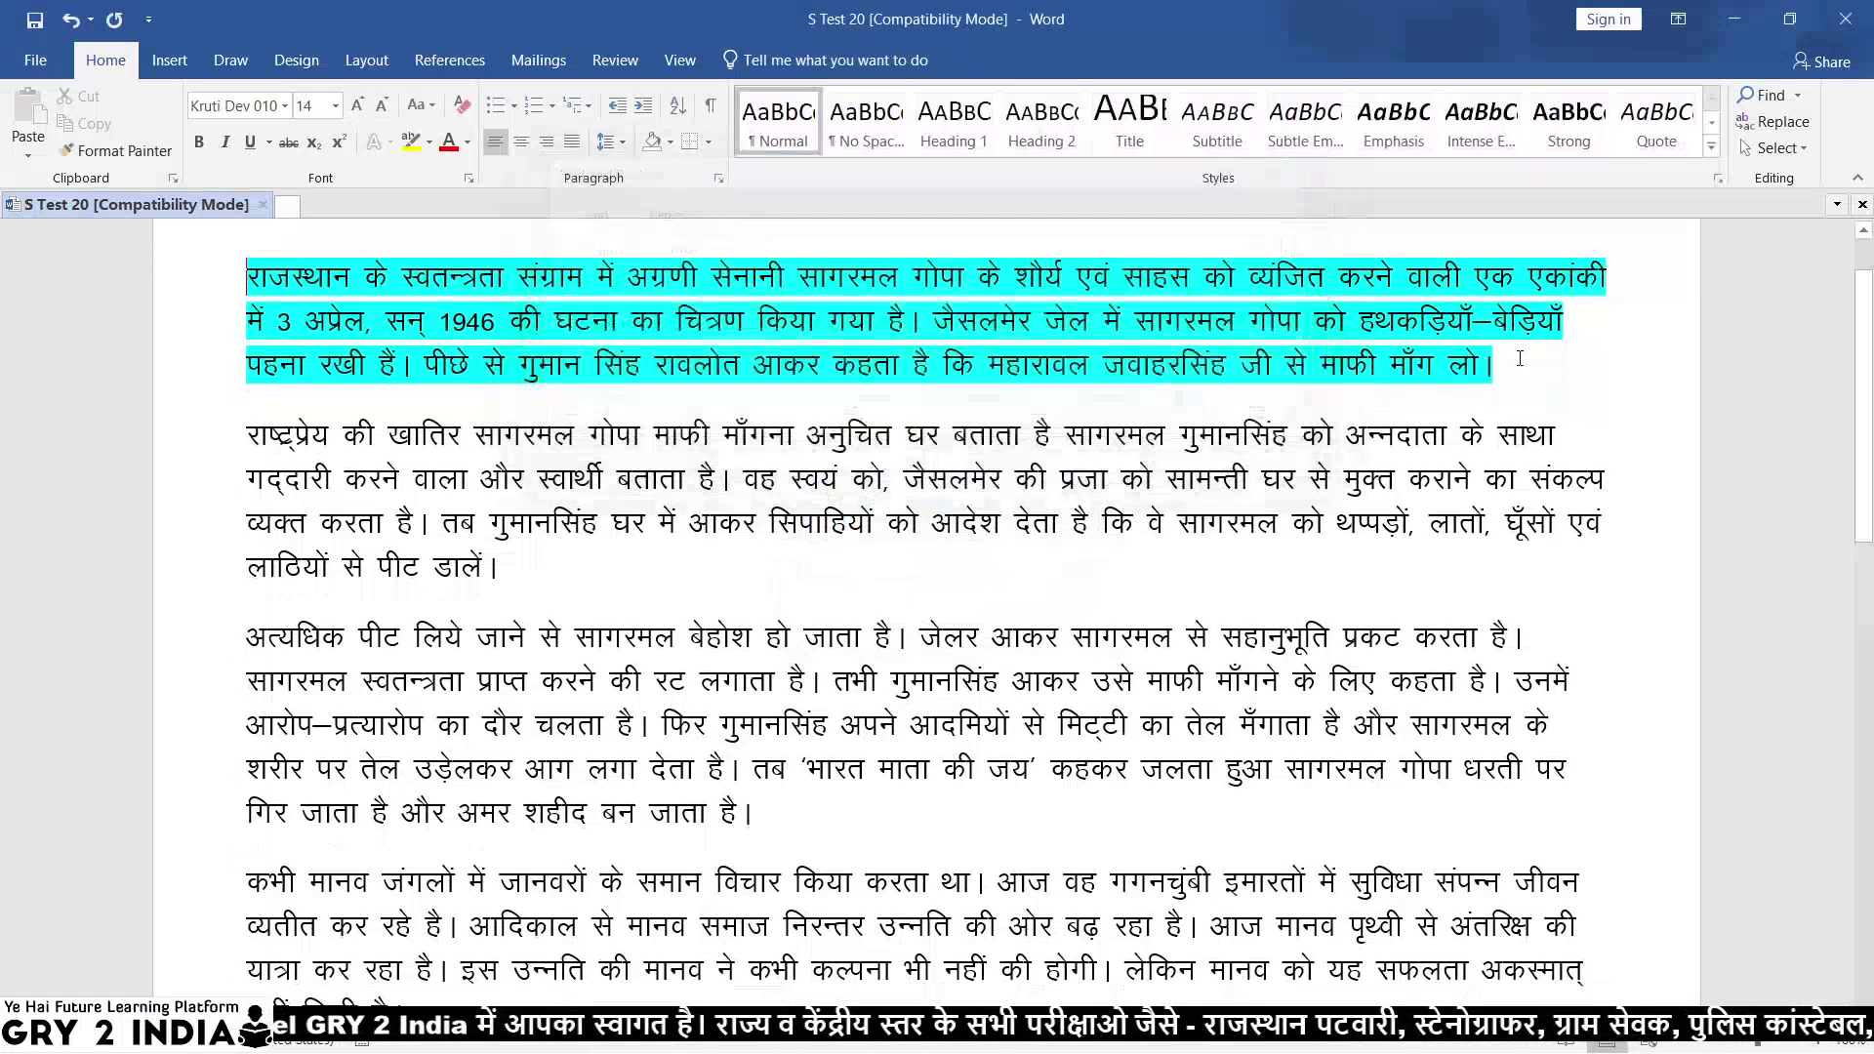
Search for घर and set its first three occurrences to 22 pt.
{"action": "left_click", "coordinate": [1797, 96]}
{"action": "left_click", "coordinate": [1788, 155]}
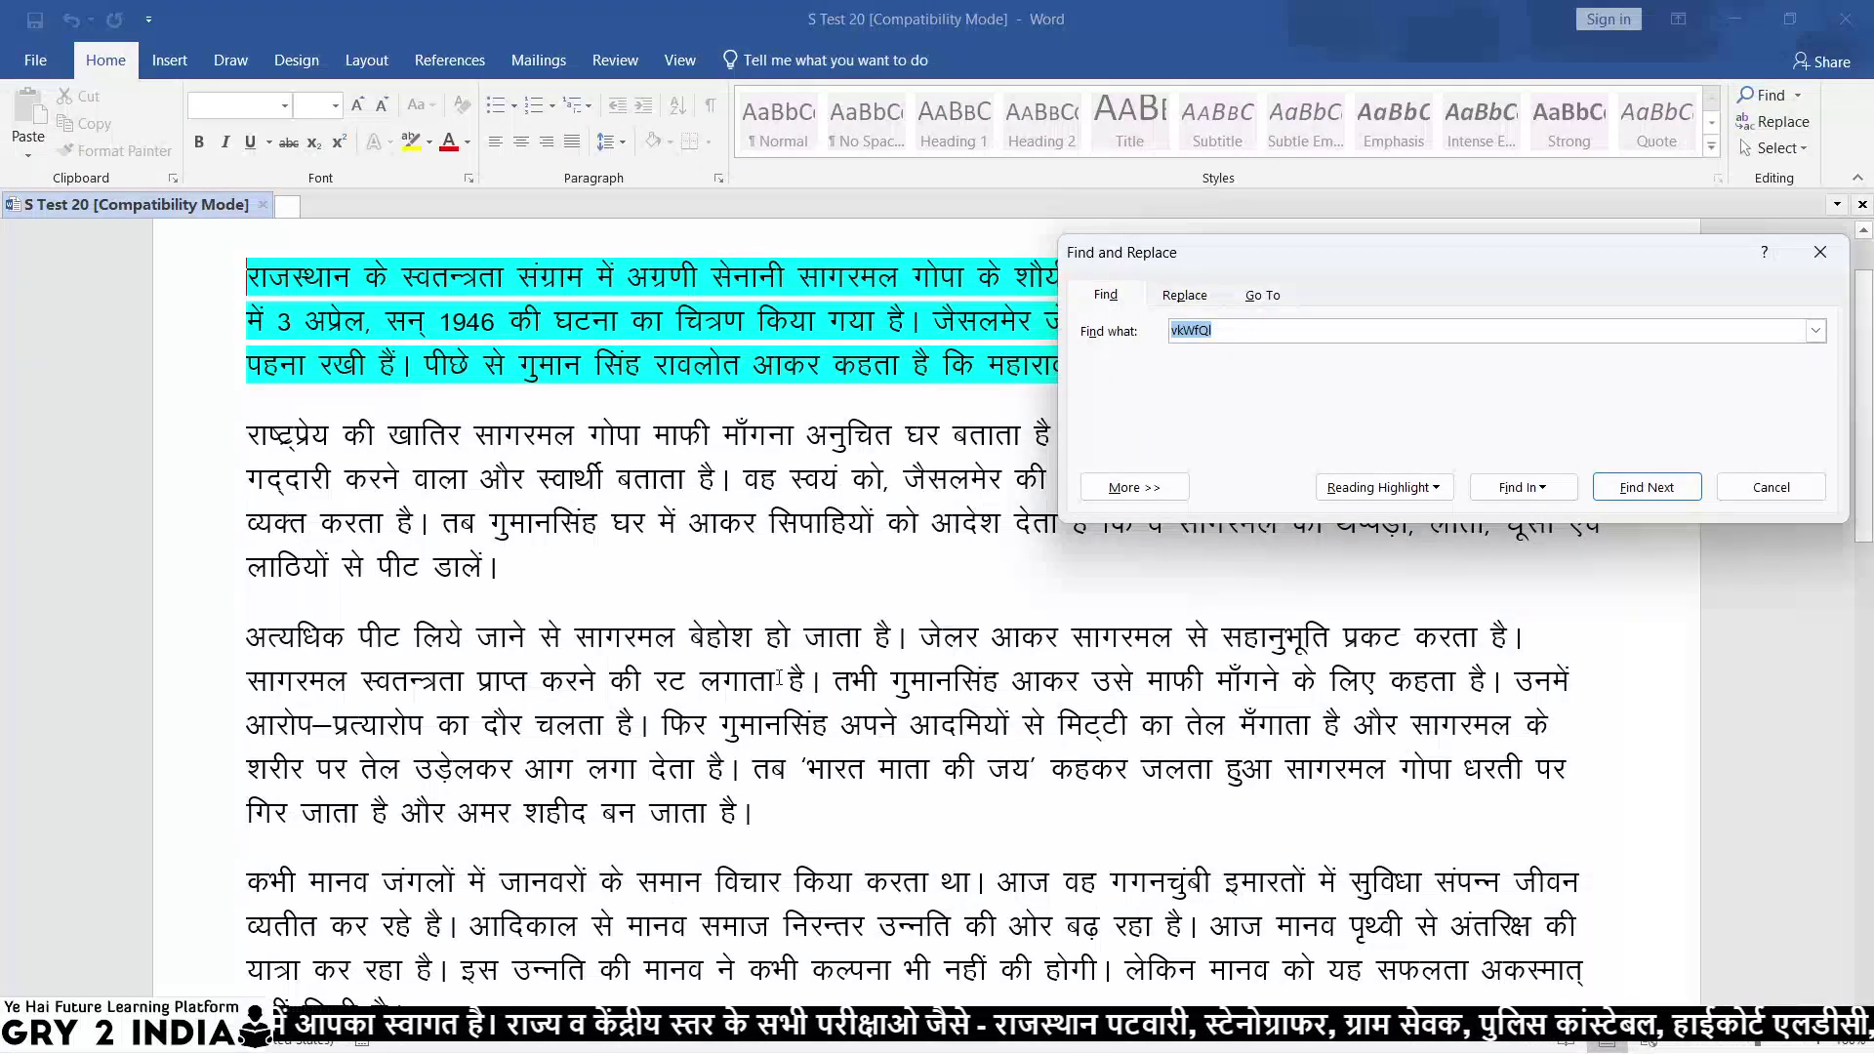
{"action": "type", "text": "?kj"}
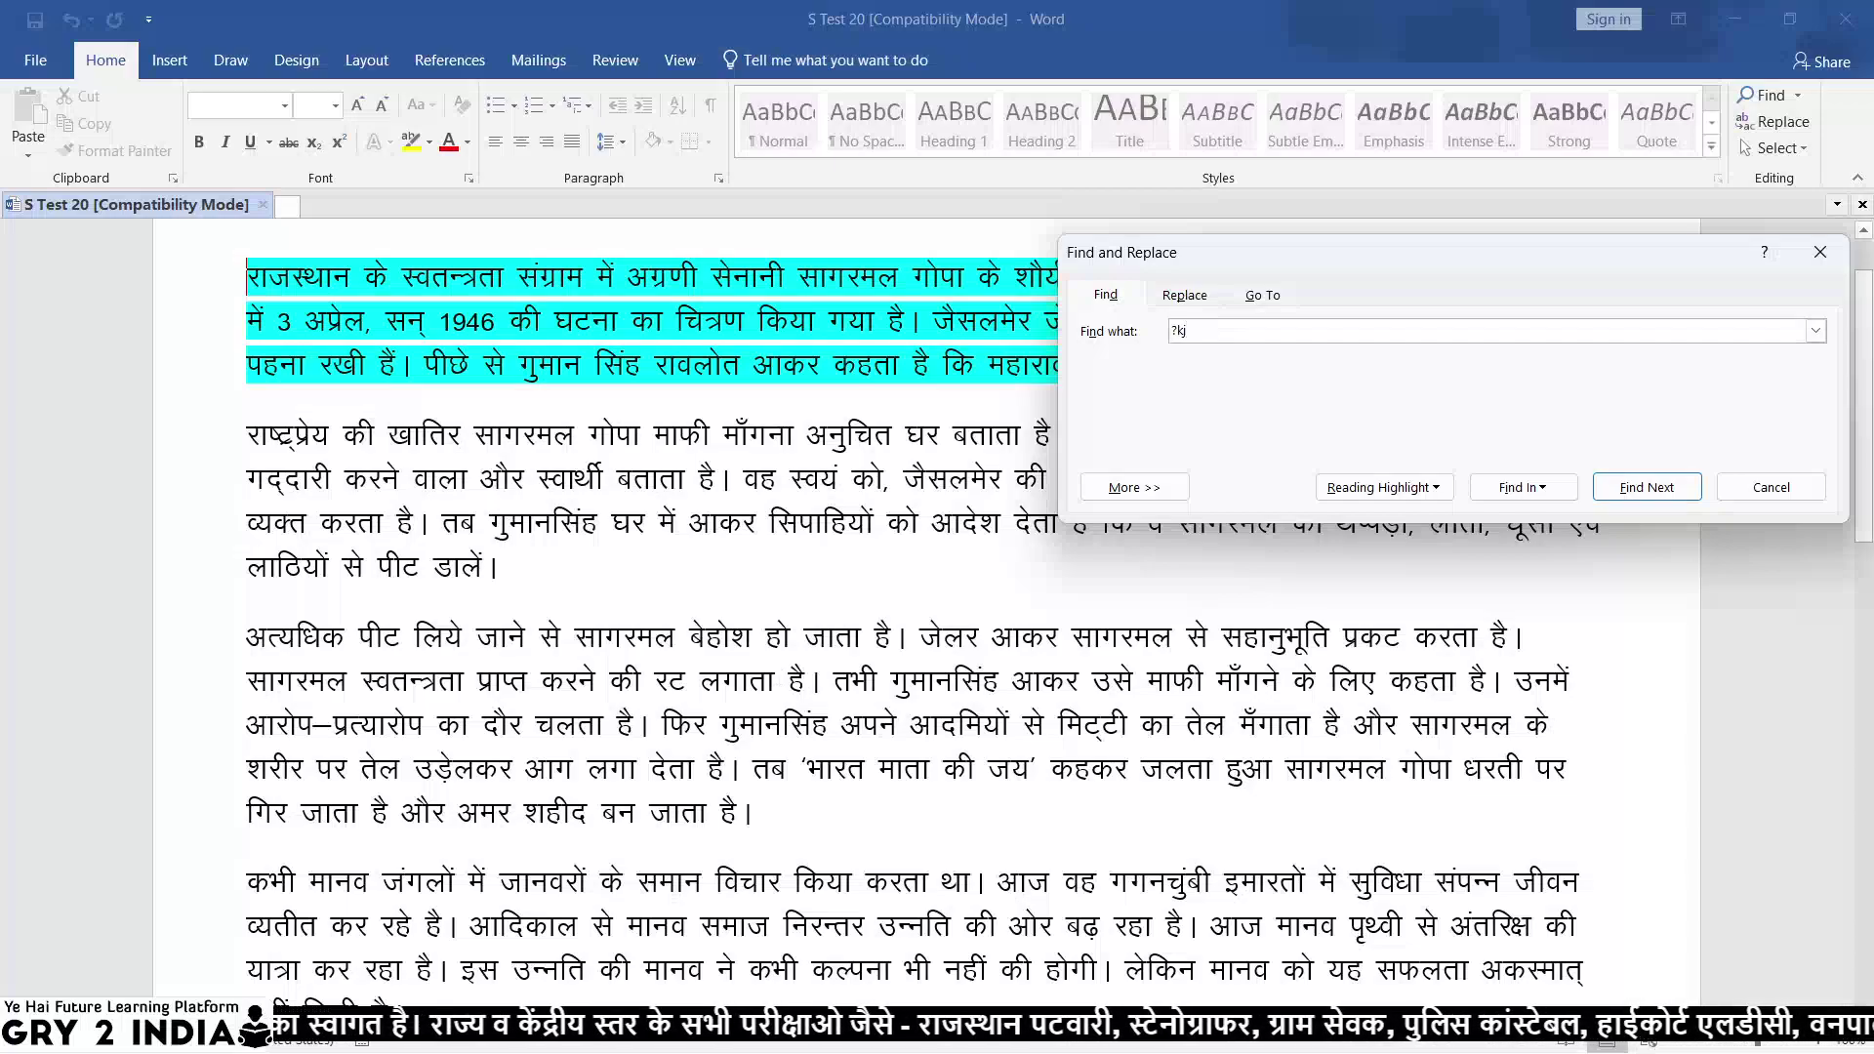
{"action": "key", "text": "Return"}
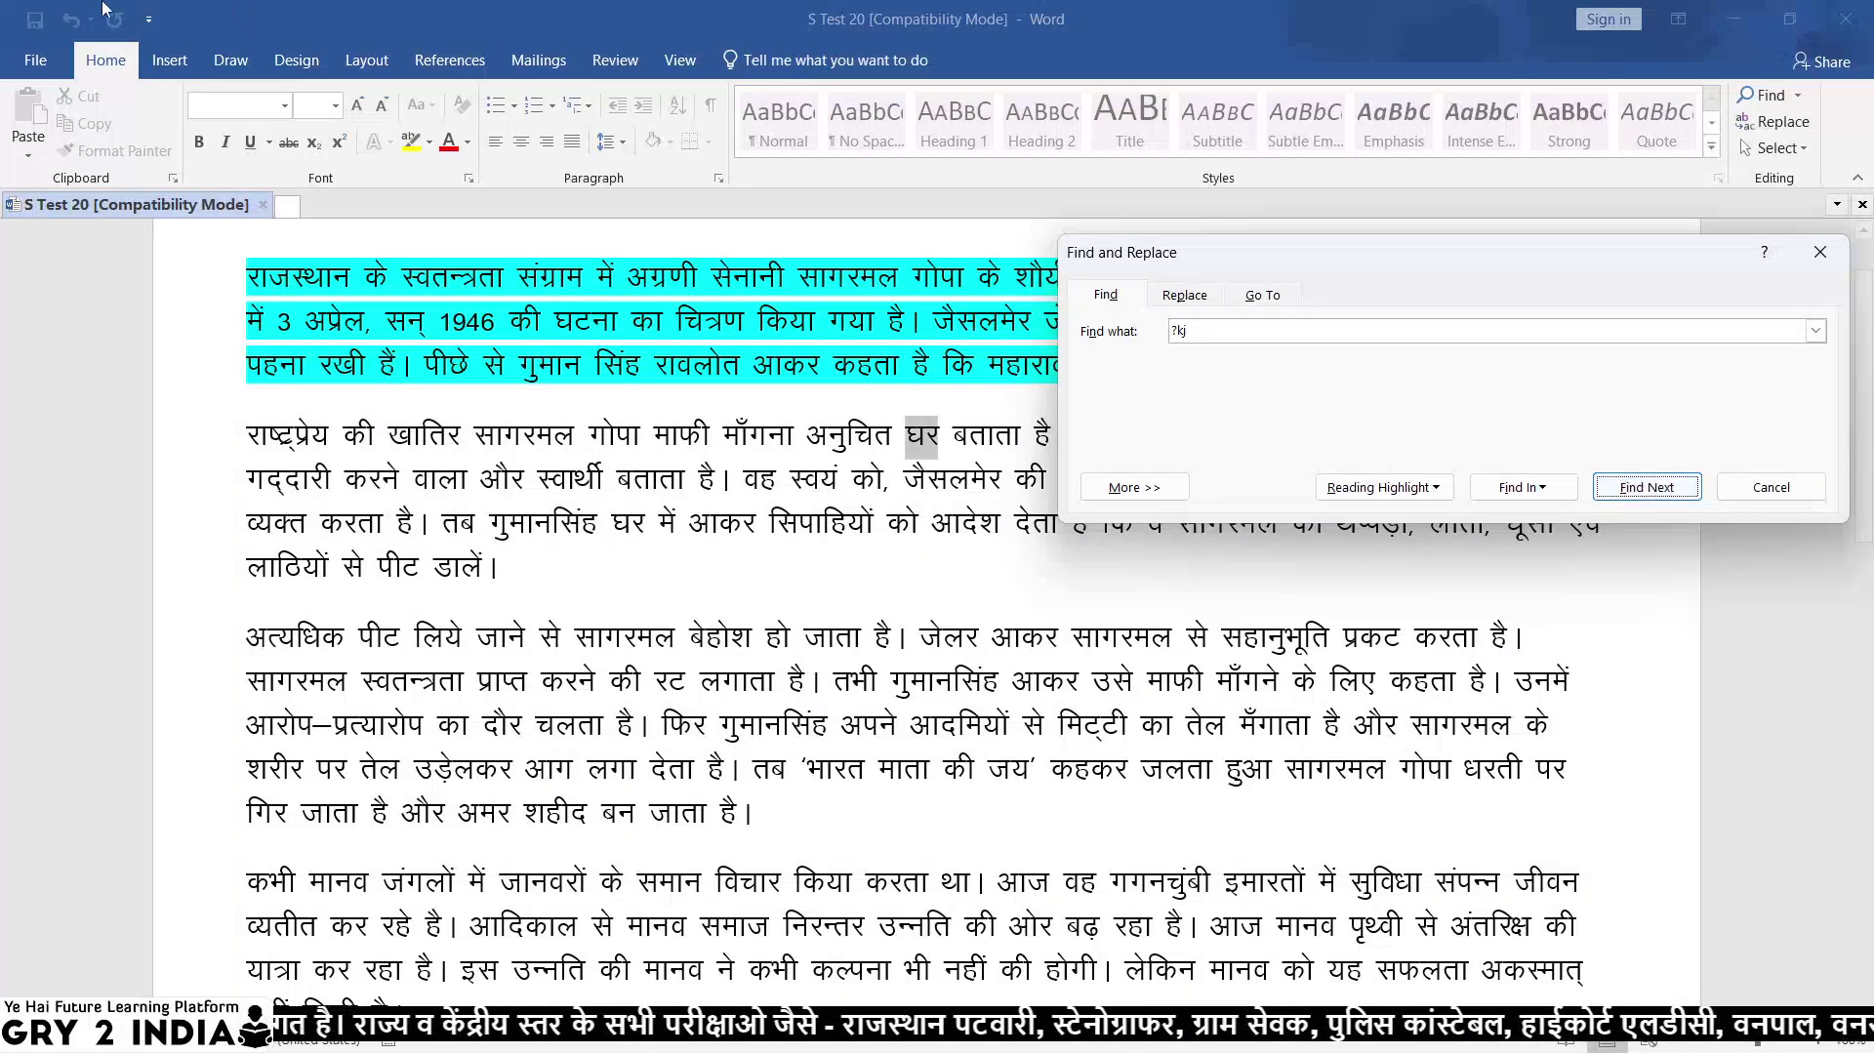
{"action": "left_click", "coordinate": [335, 105]}
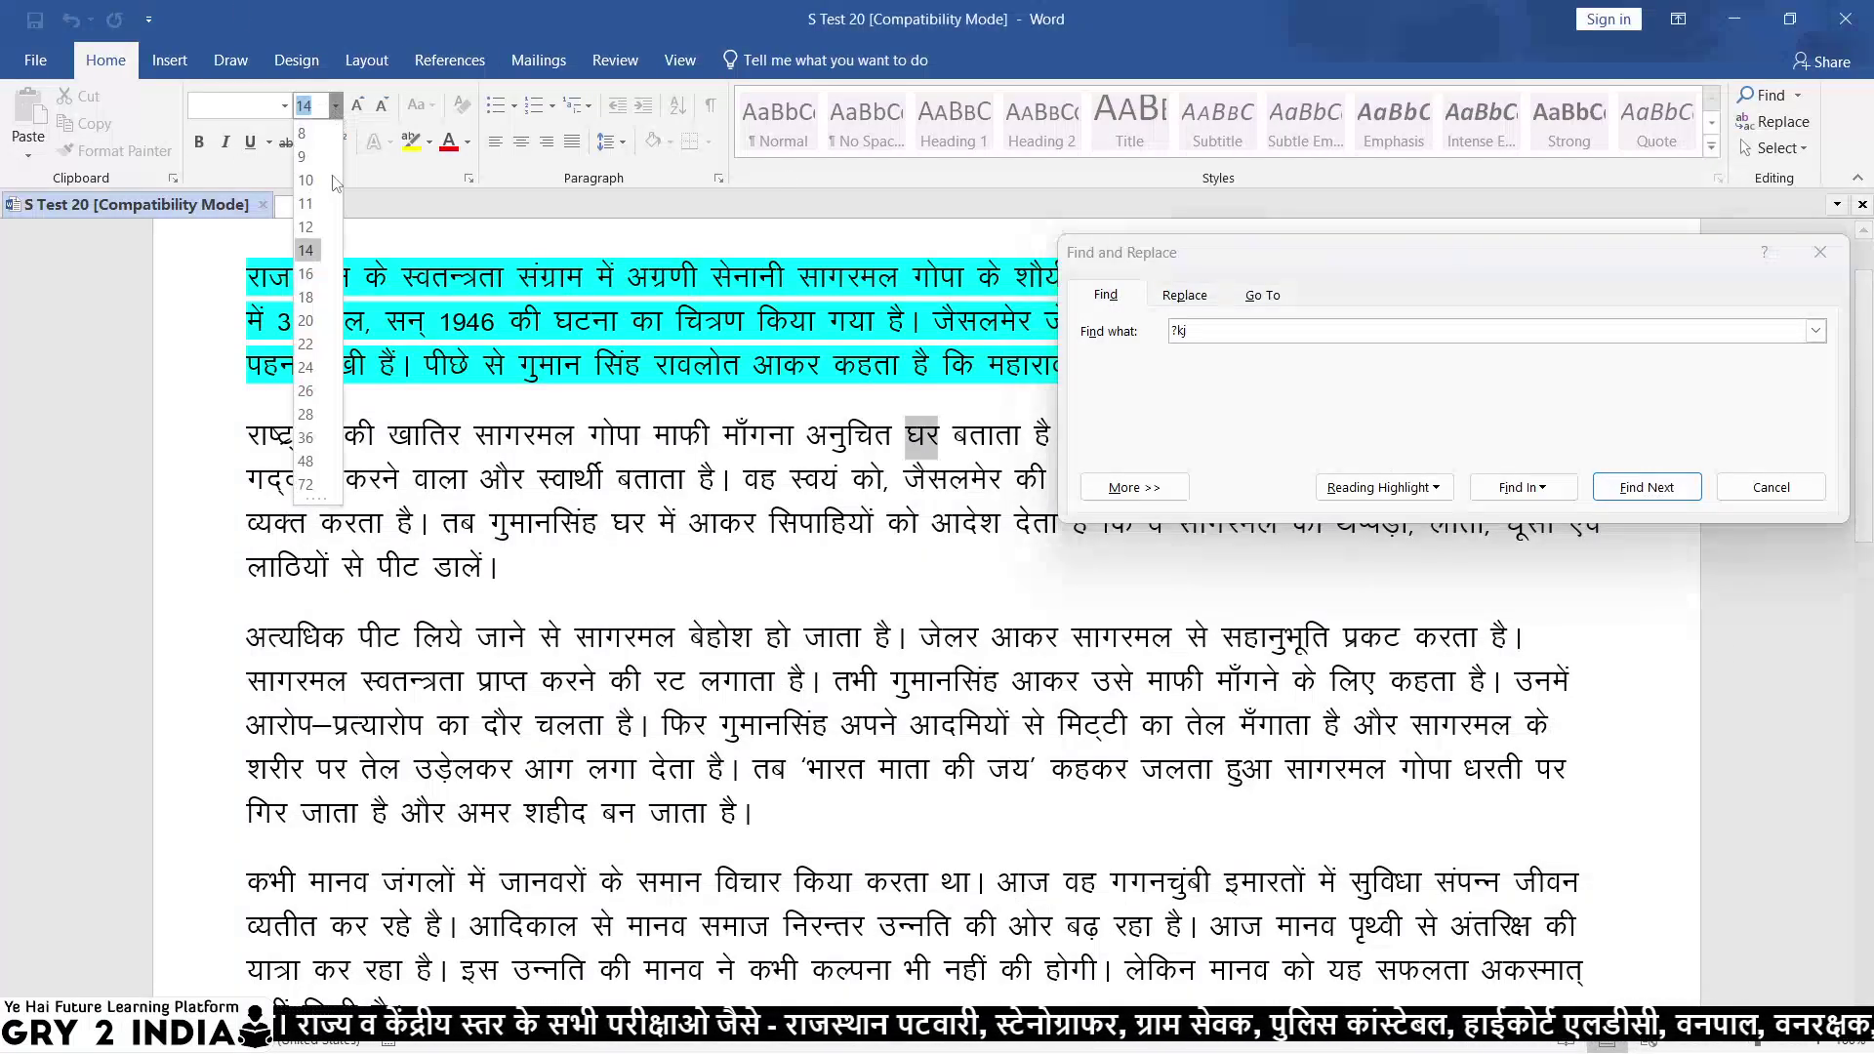
{"action": "left_click", "coordinate": [311, 352]}
{"action": "left_click", "coordinate": [1647, 487]}
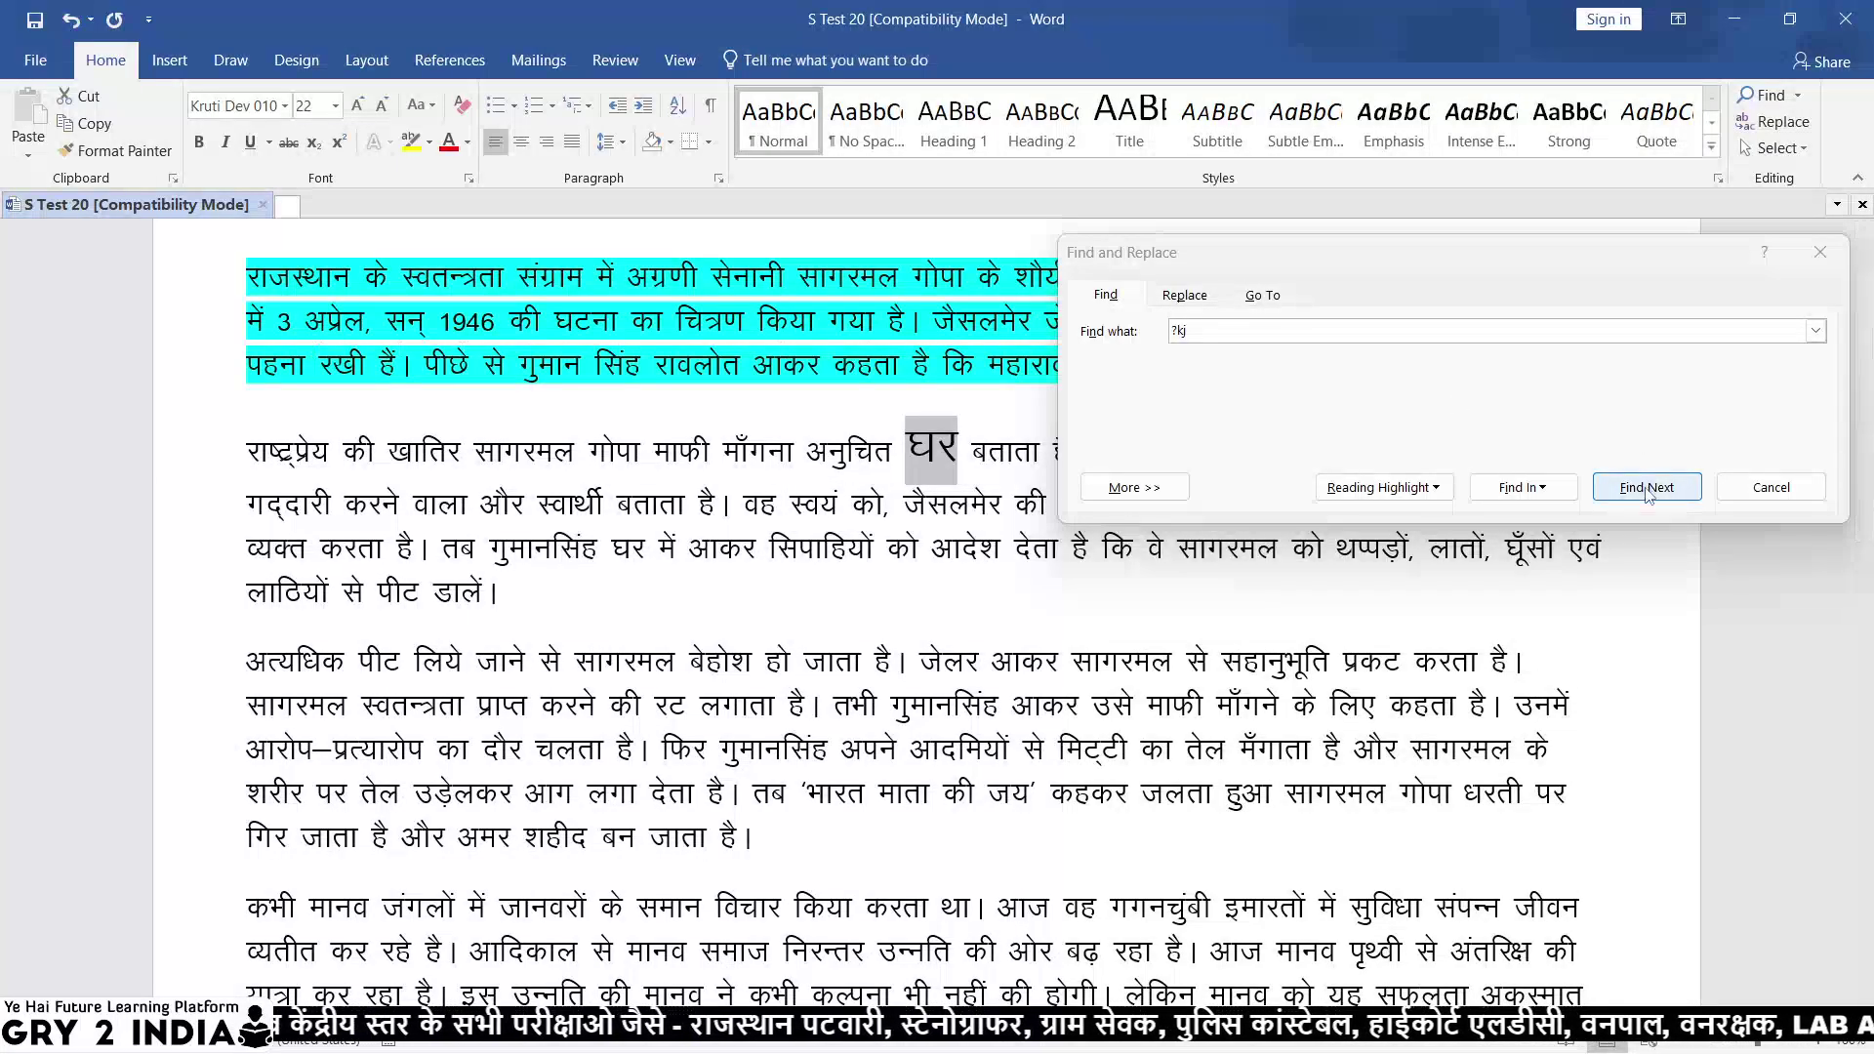
{"action": "left_click", "coordinate": [334, 106]}
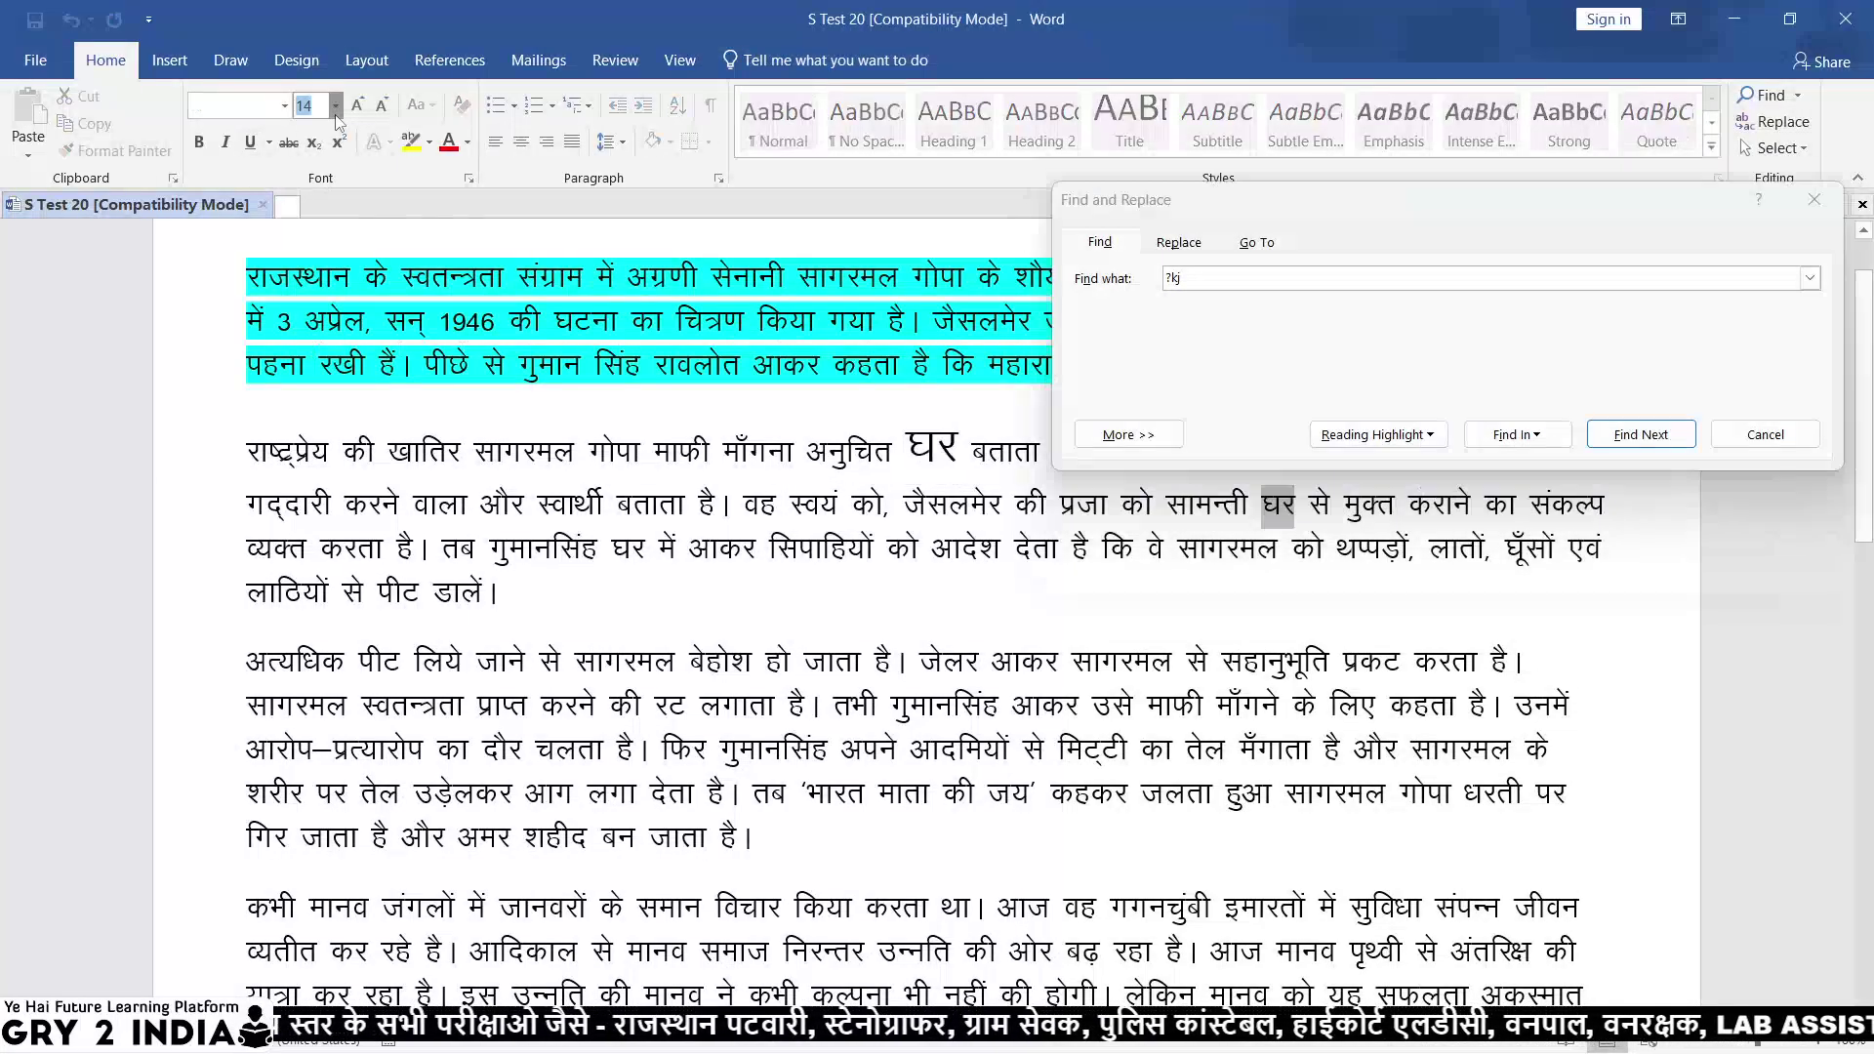
{"action": "left_click", "coordinate": [305, 344]}
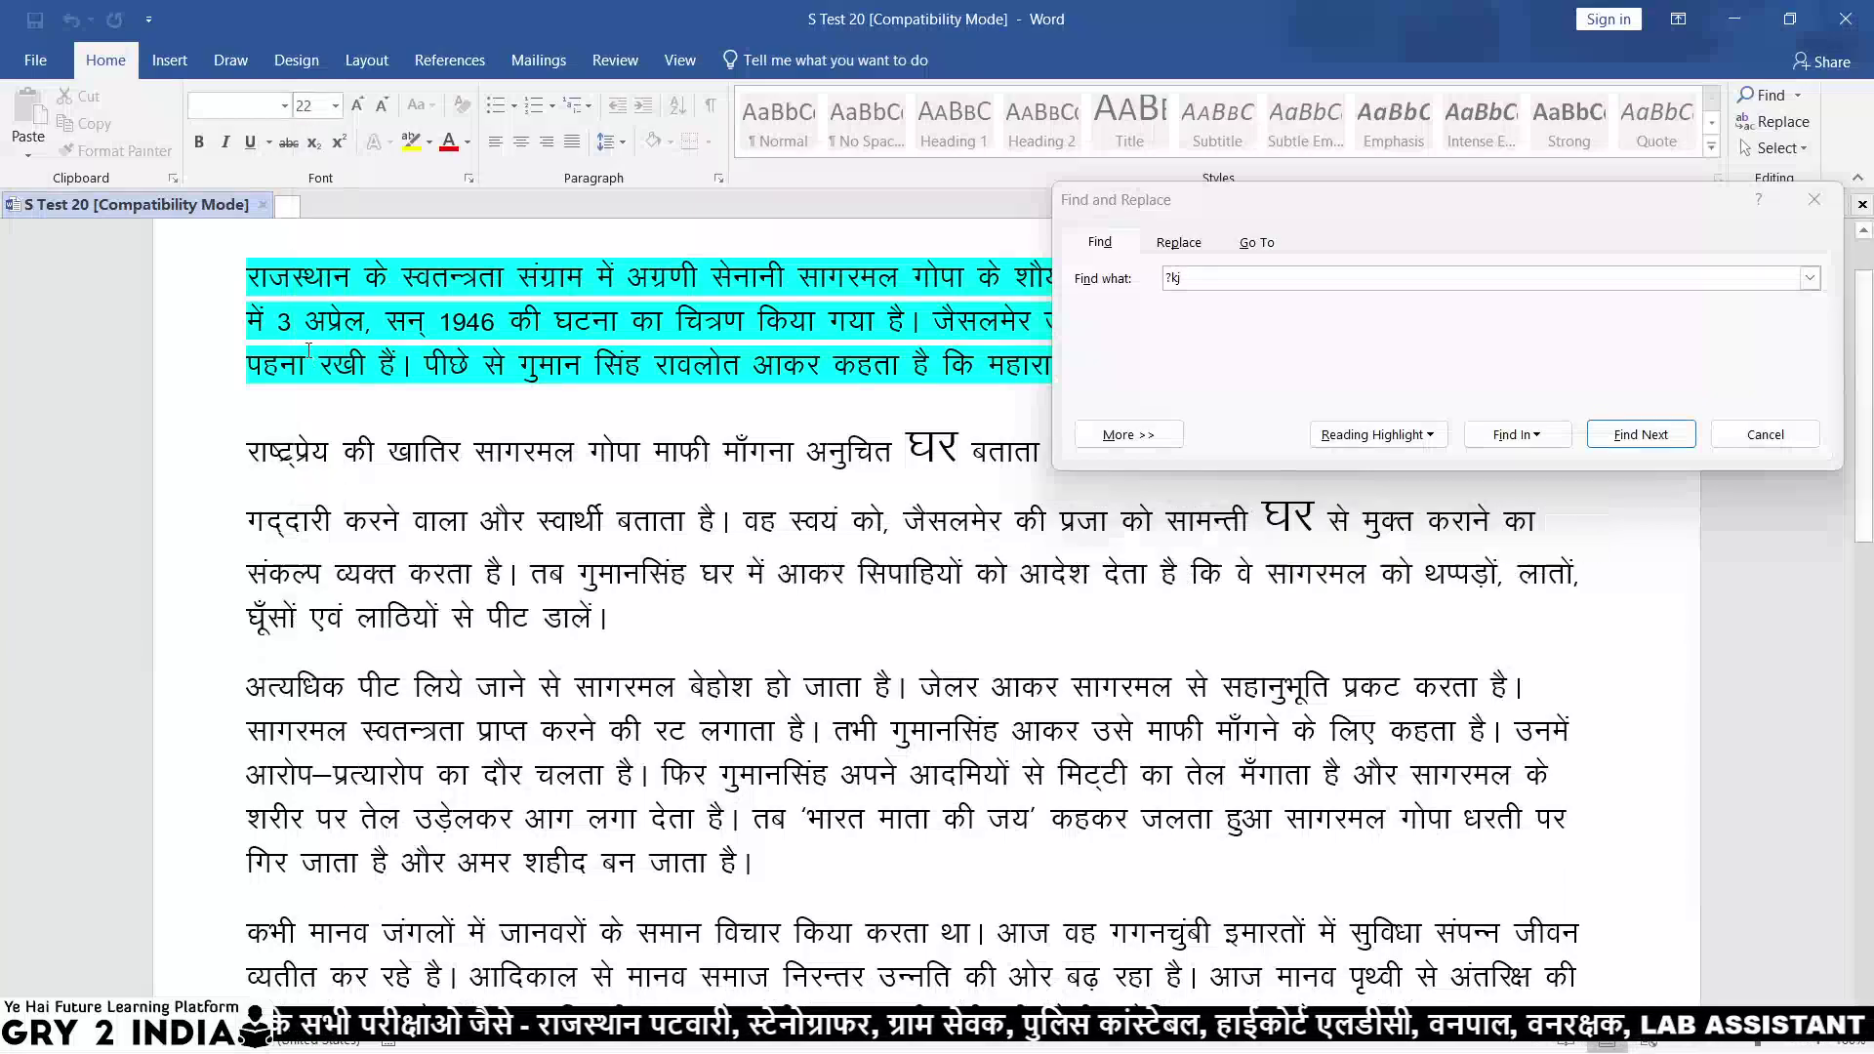
{"action": "left_click", "coordinate": [1657, 438]}
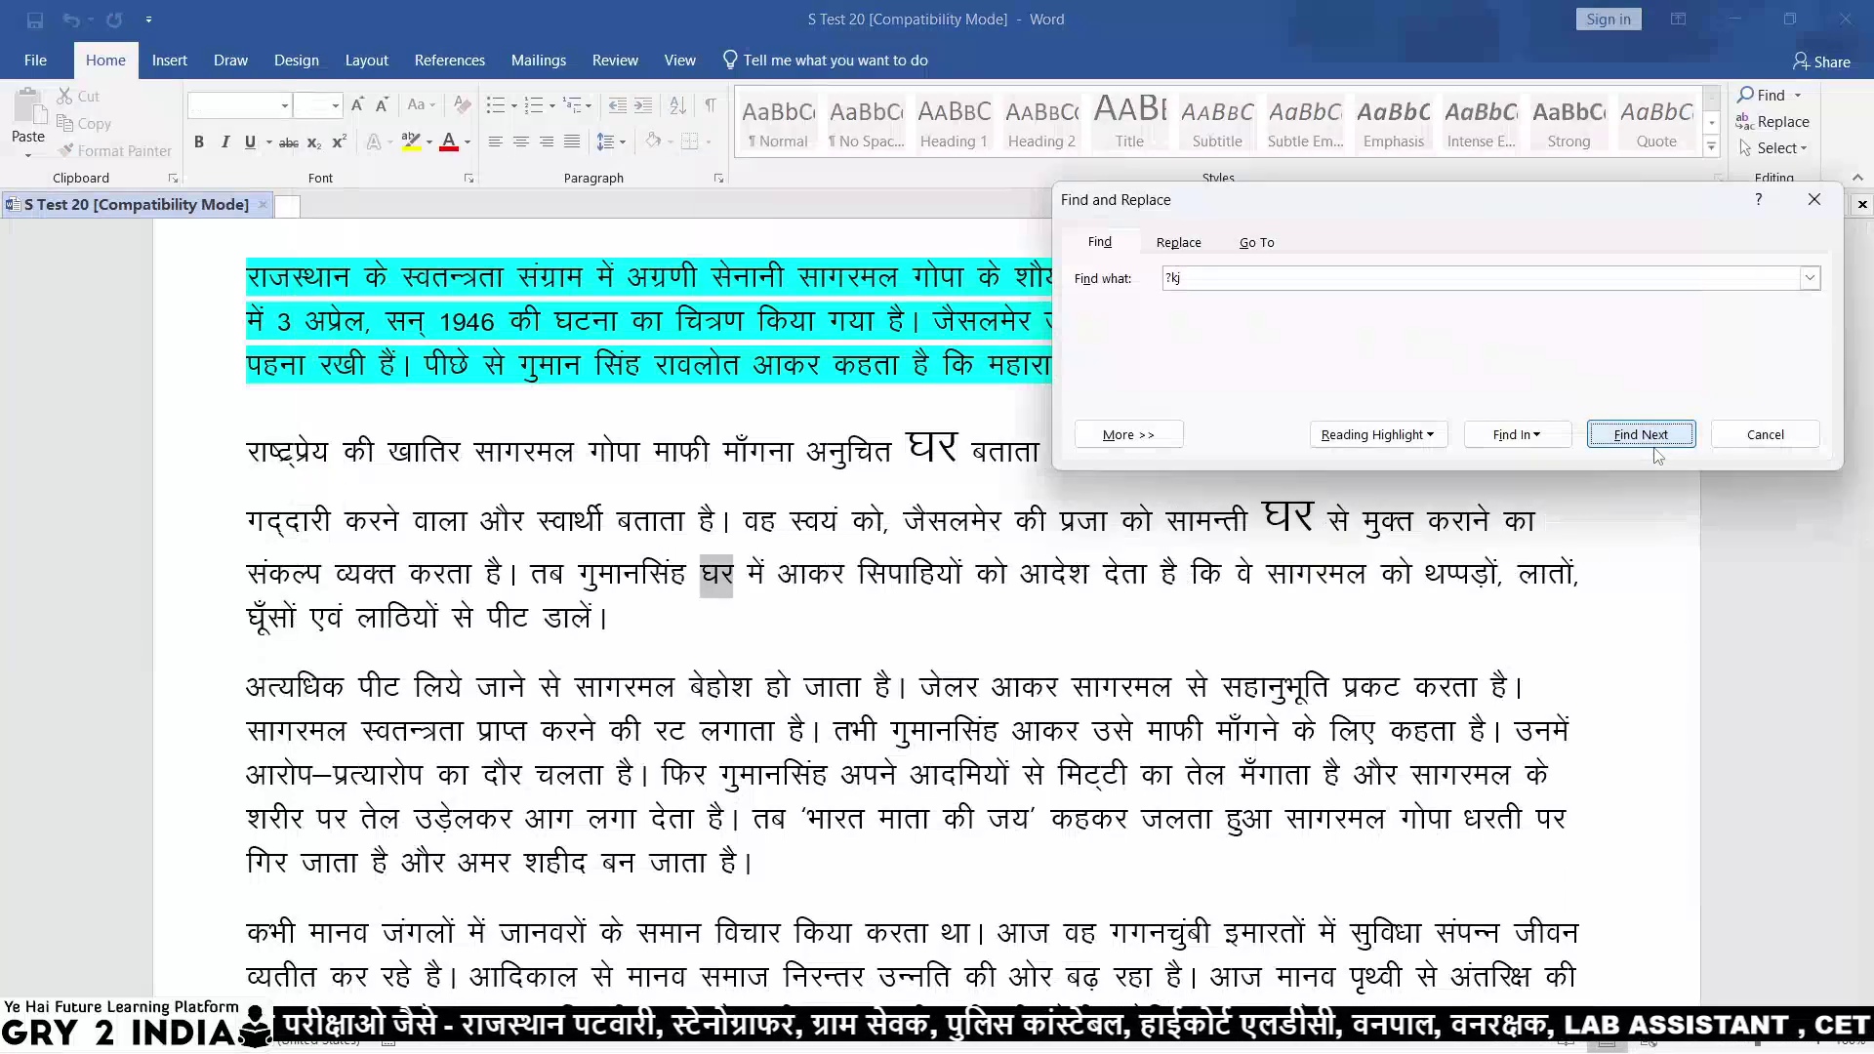
{"action": "left_click", "coordinate": [337, 109]}
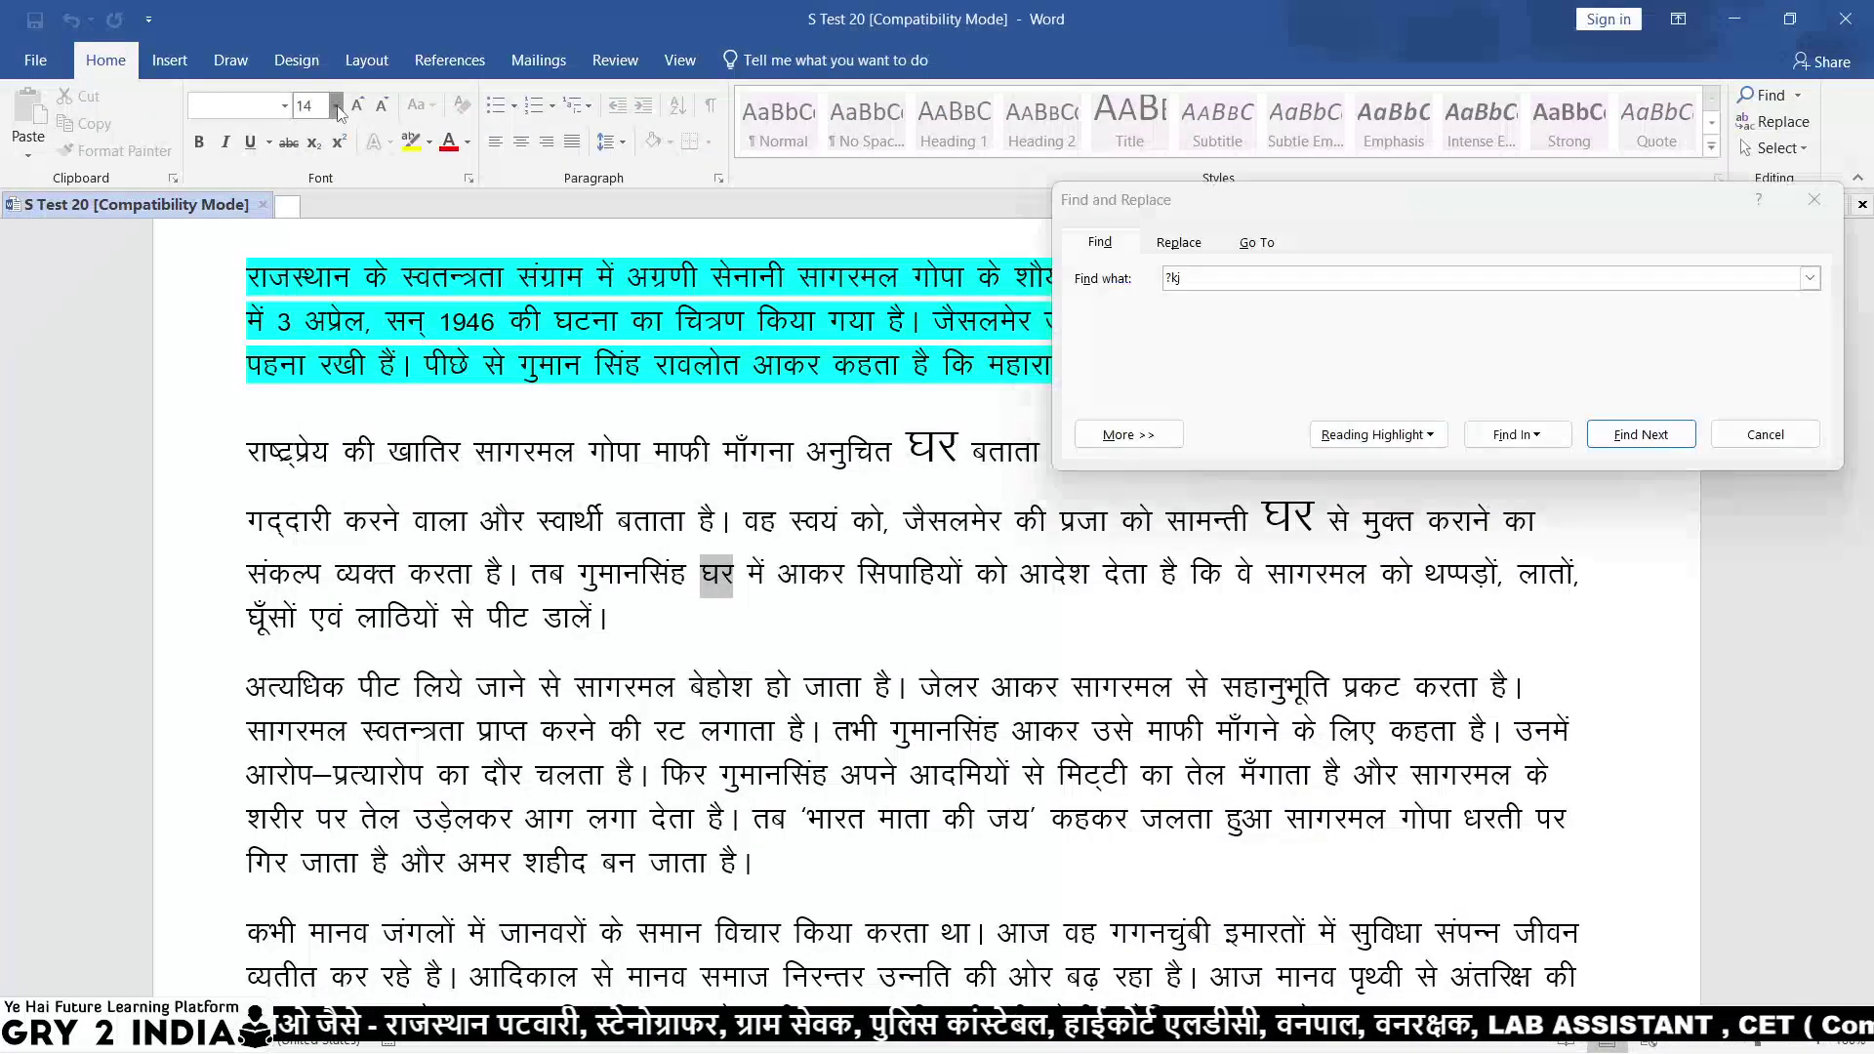
{"action": "left_click", "coordinate": [337, 109]}
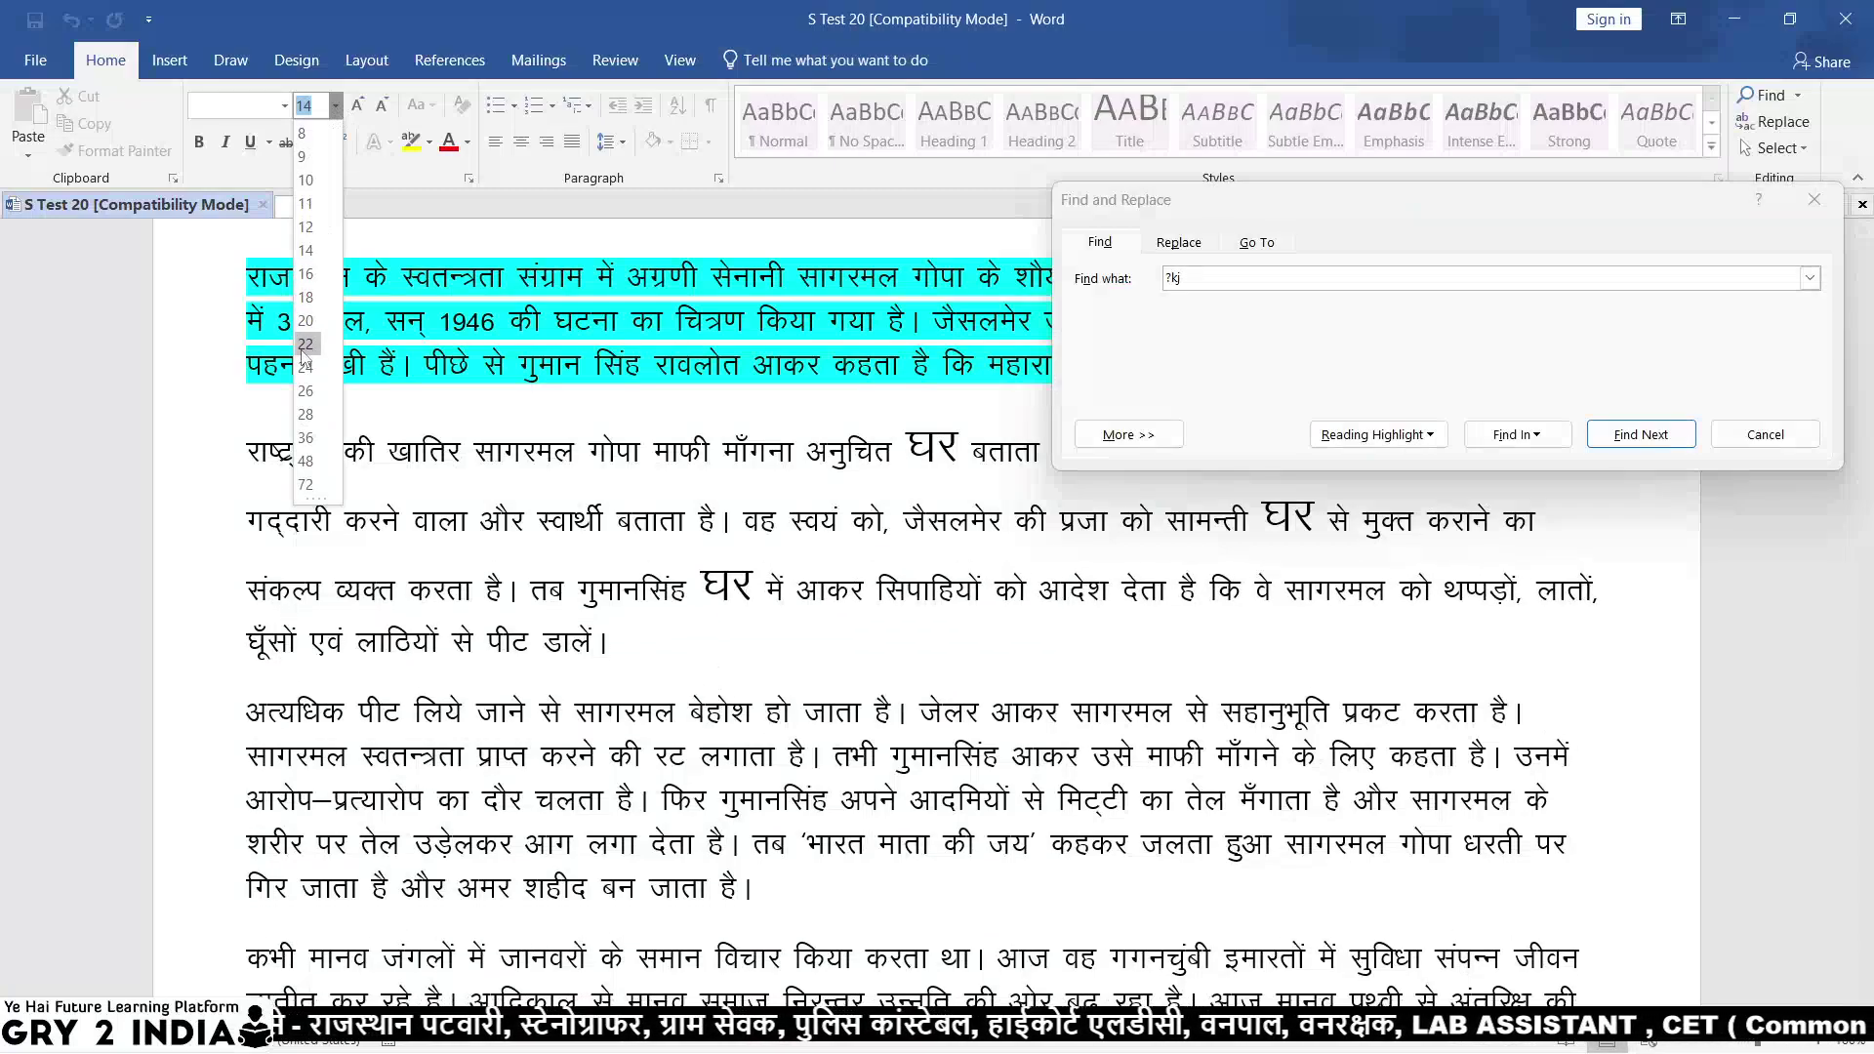
{"action": "left_click", "coordinate": [303, 345]}
Set the remaining four घर occurrences to 22 pt, including the line-start one.
{"action": "left_click", "coordinate": [1645, 442]}
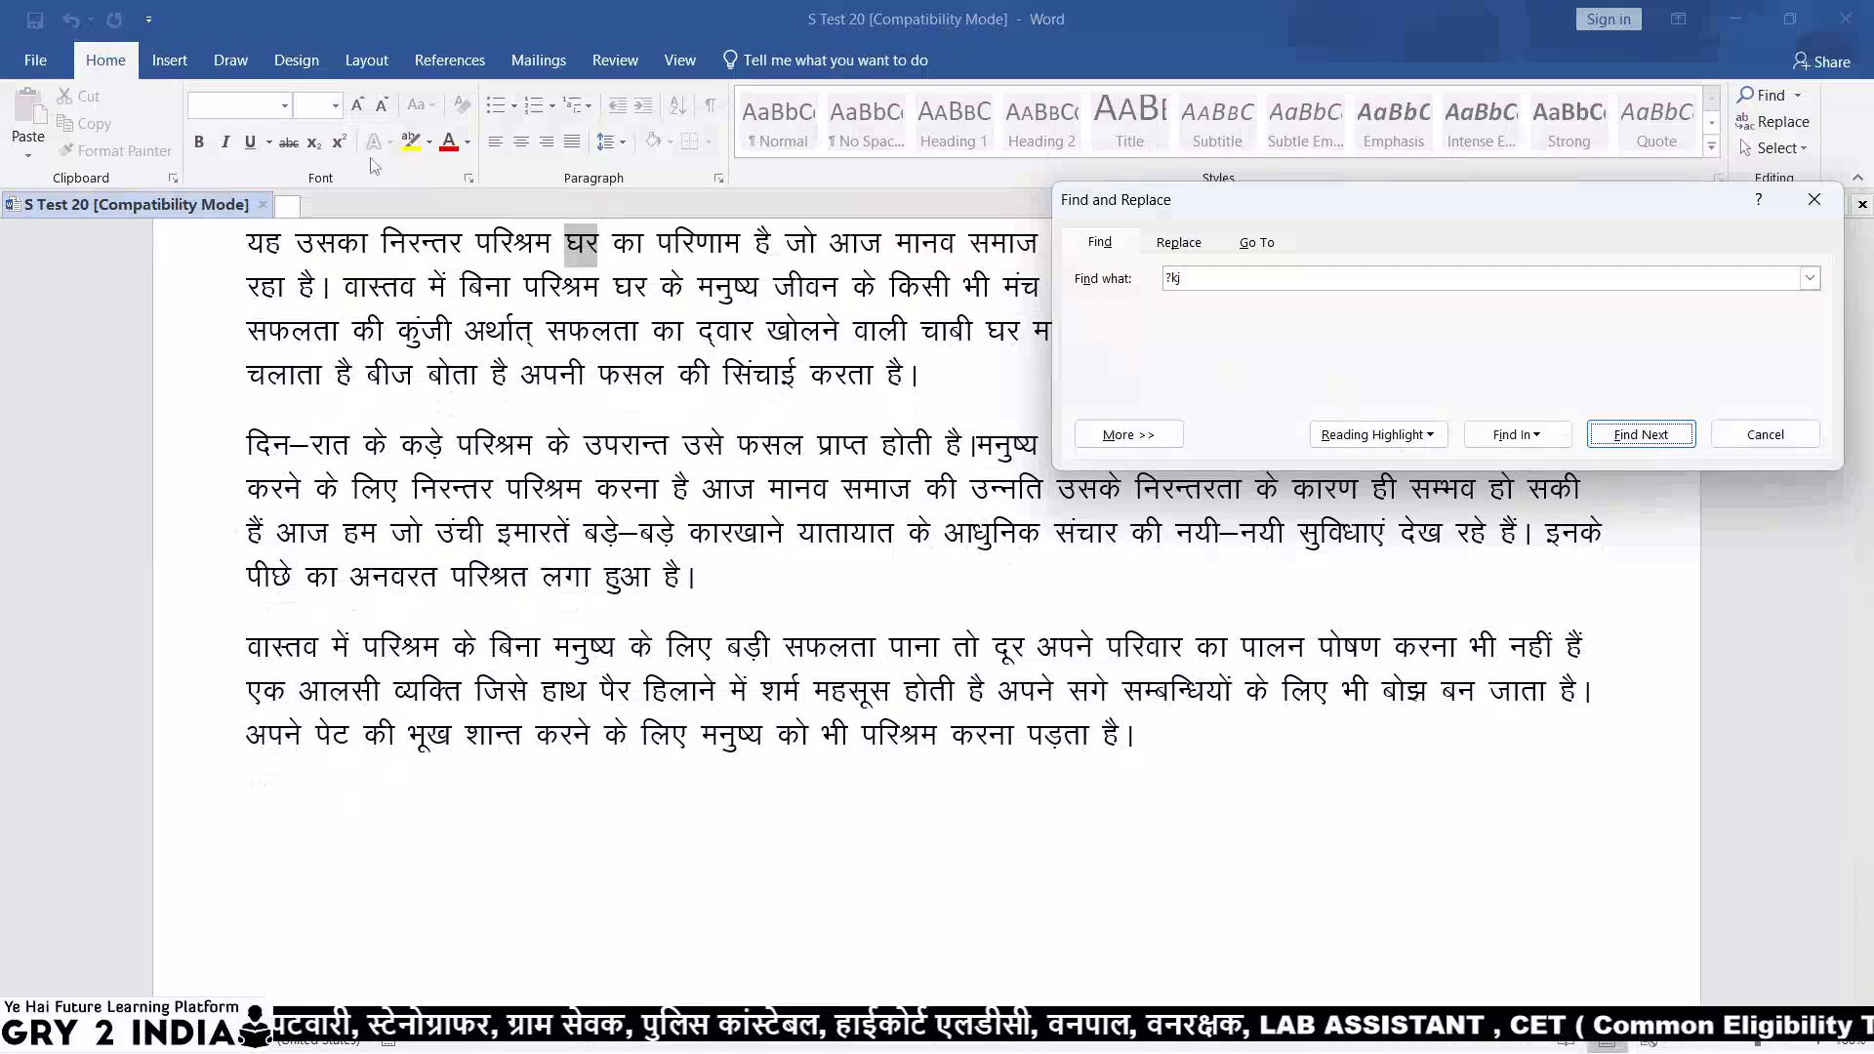
{"action": "left_click", "coordinate": [334, 105]}
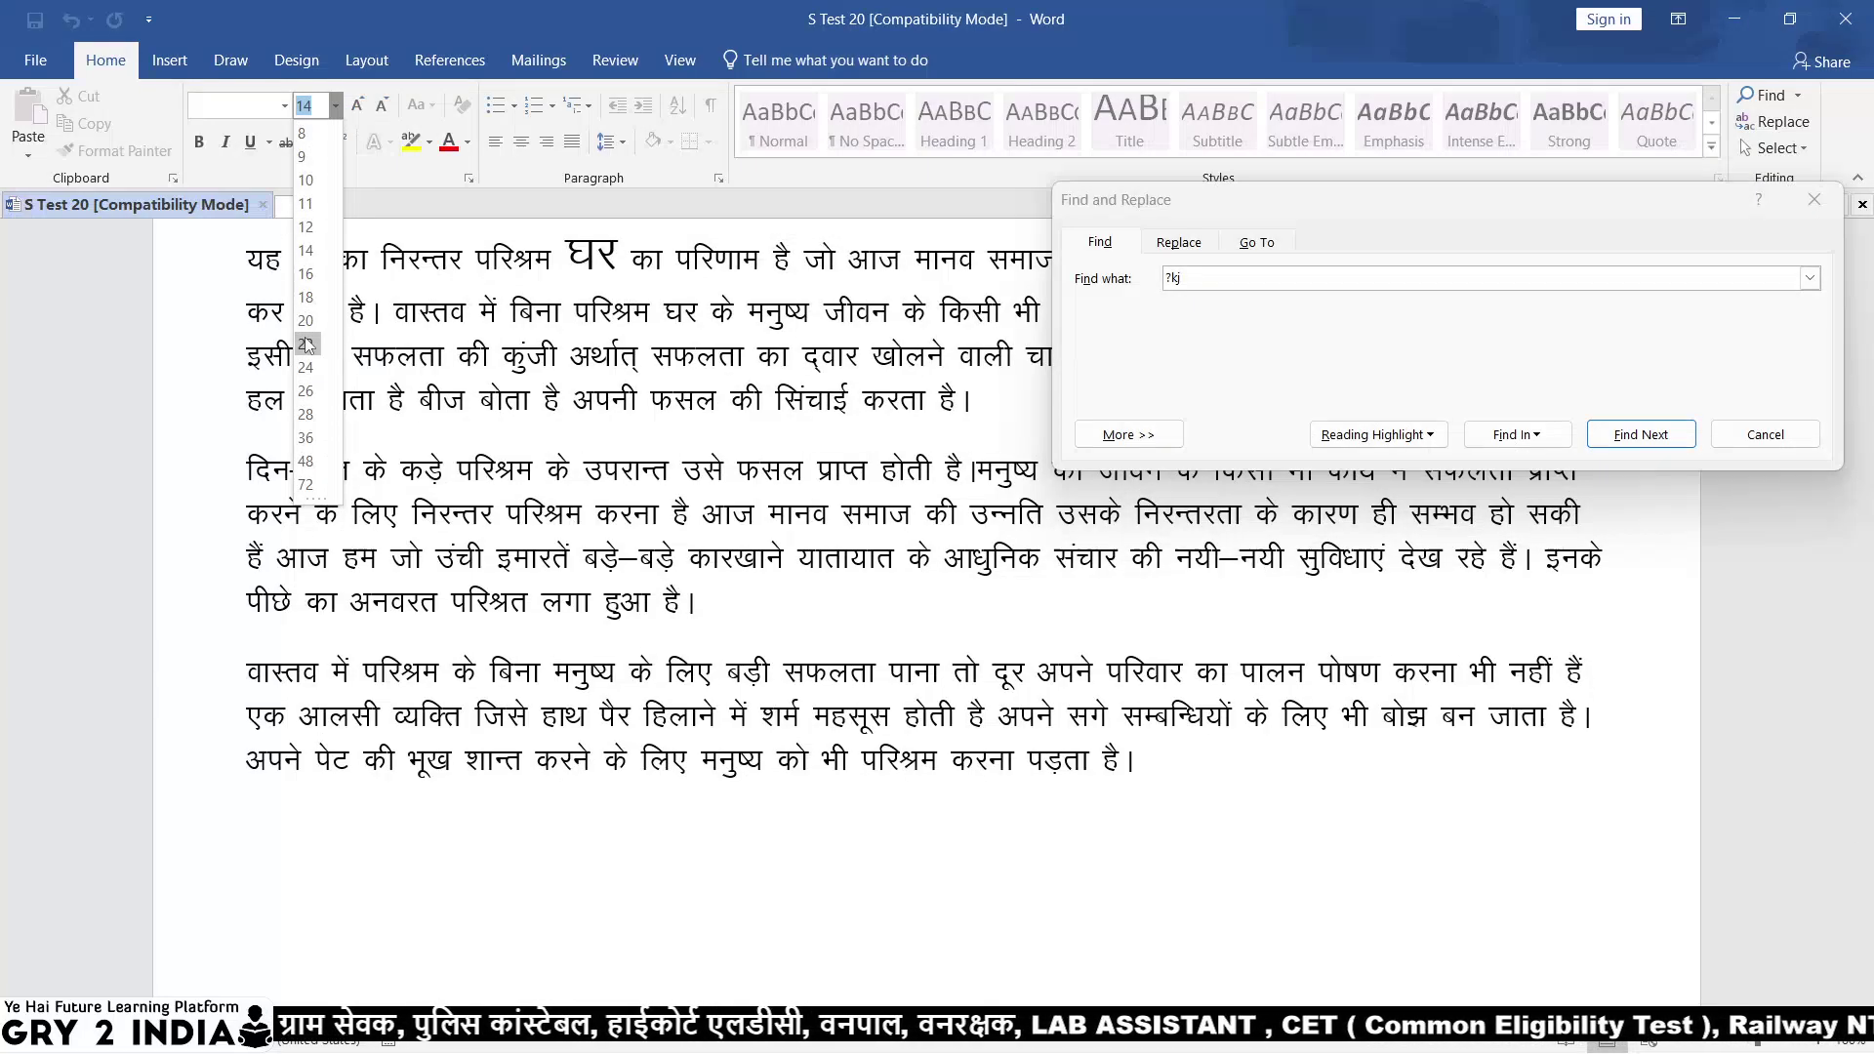
{"action": "left_click", "coordinate": [305, 346]}
{"action": "left_click", "coordinate": [1635, 434]}
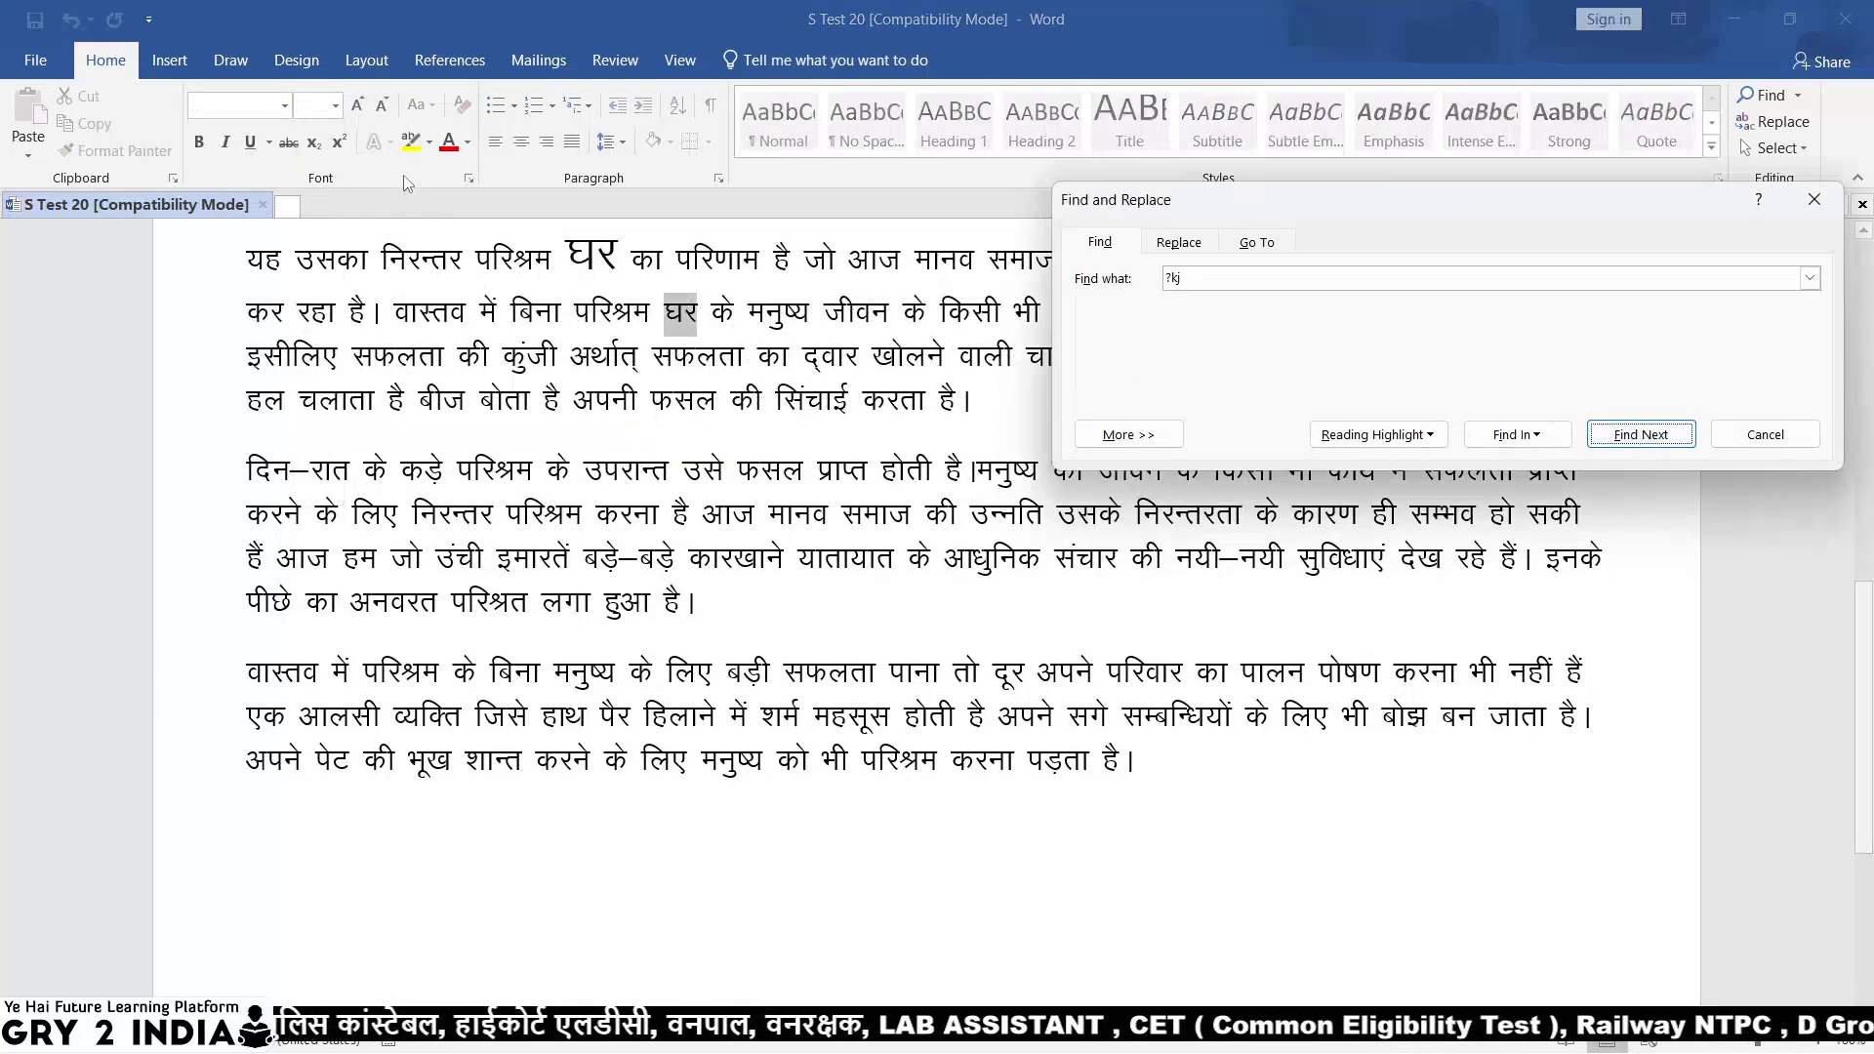
{"action": "left_click", "coordinate": [335, 105]}
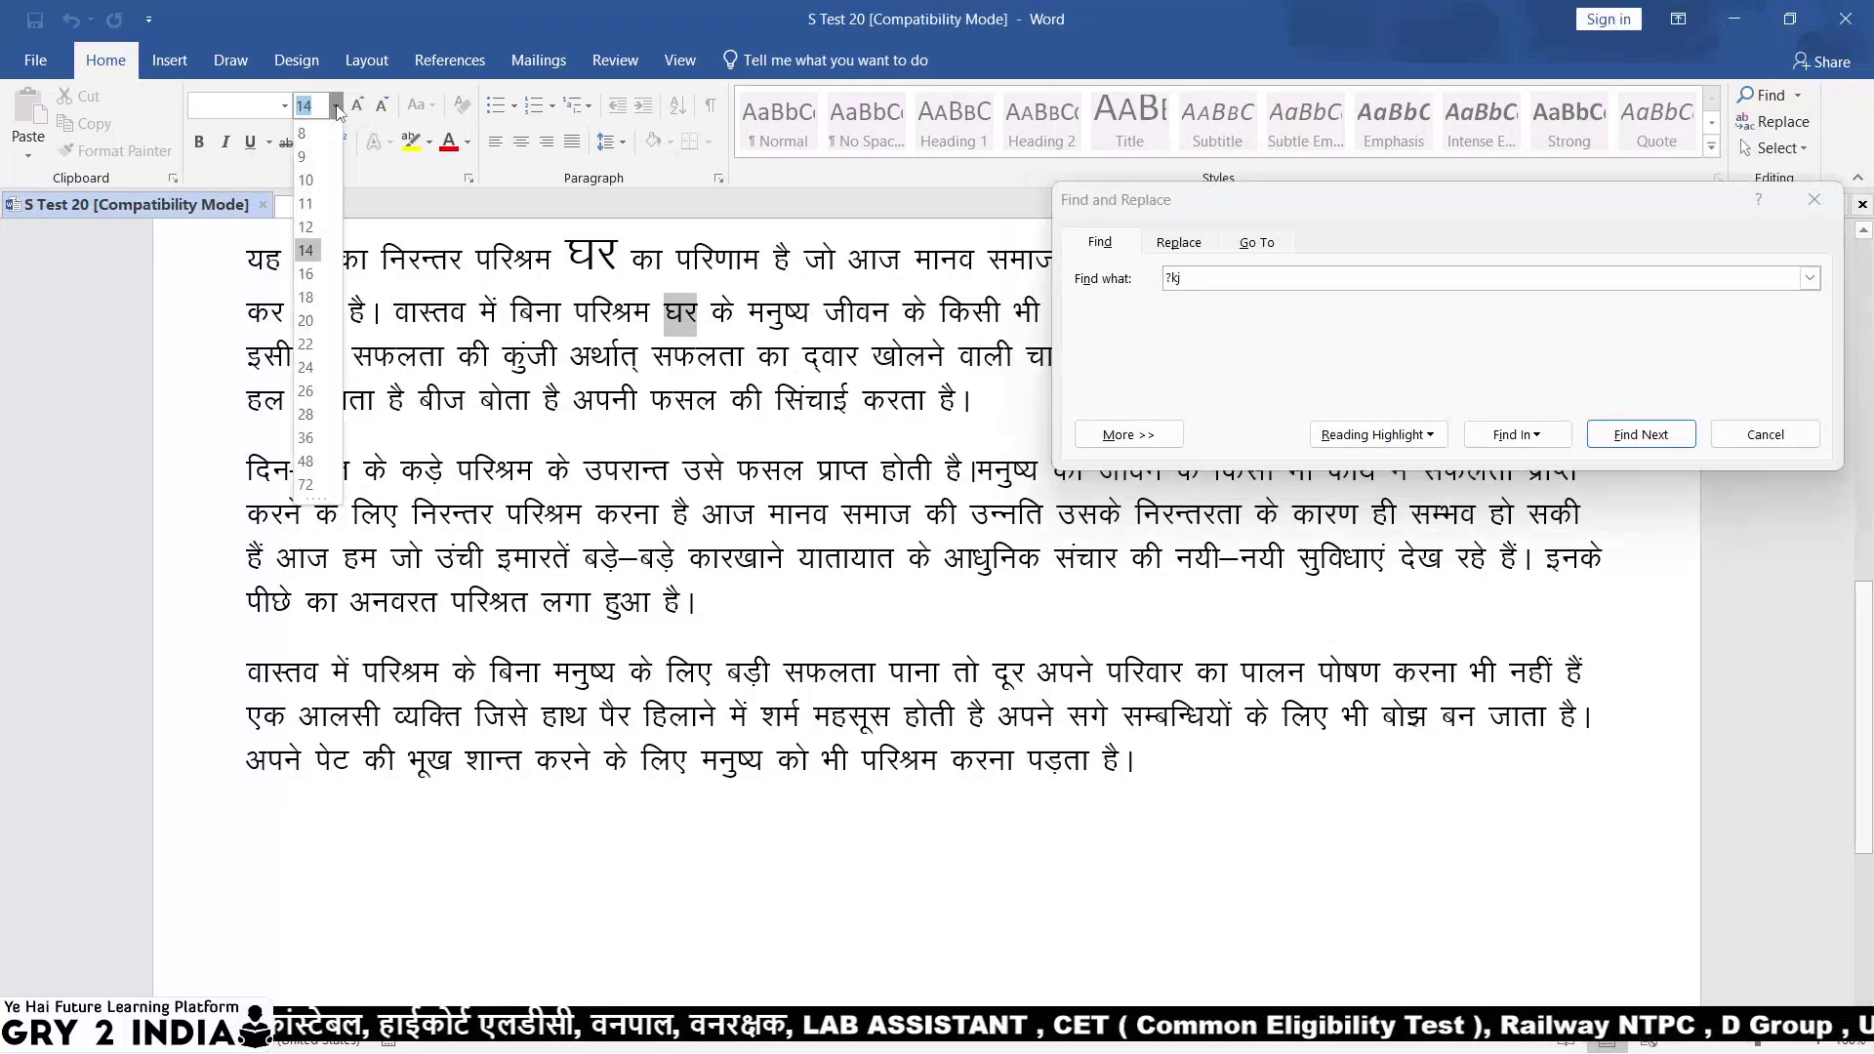
{"action": "left_click", "coordinate": [305, 343]}
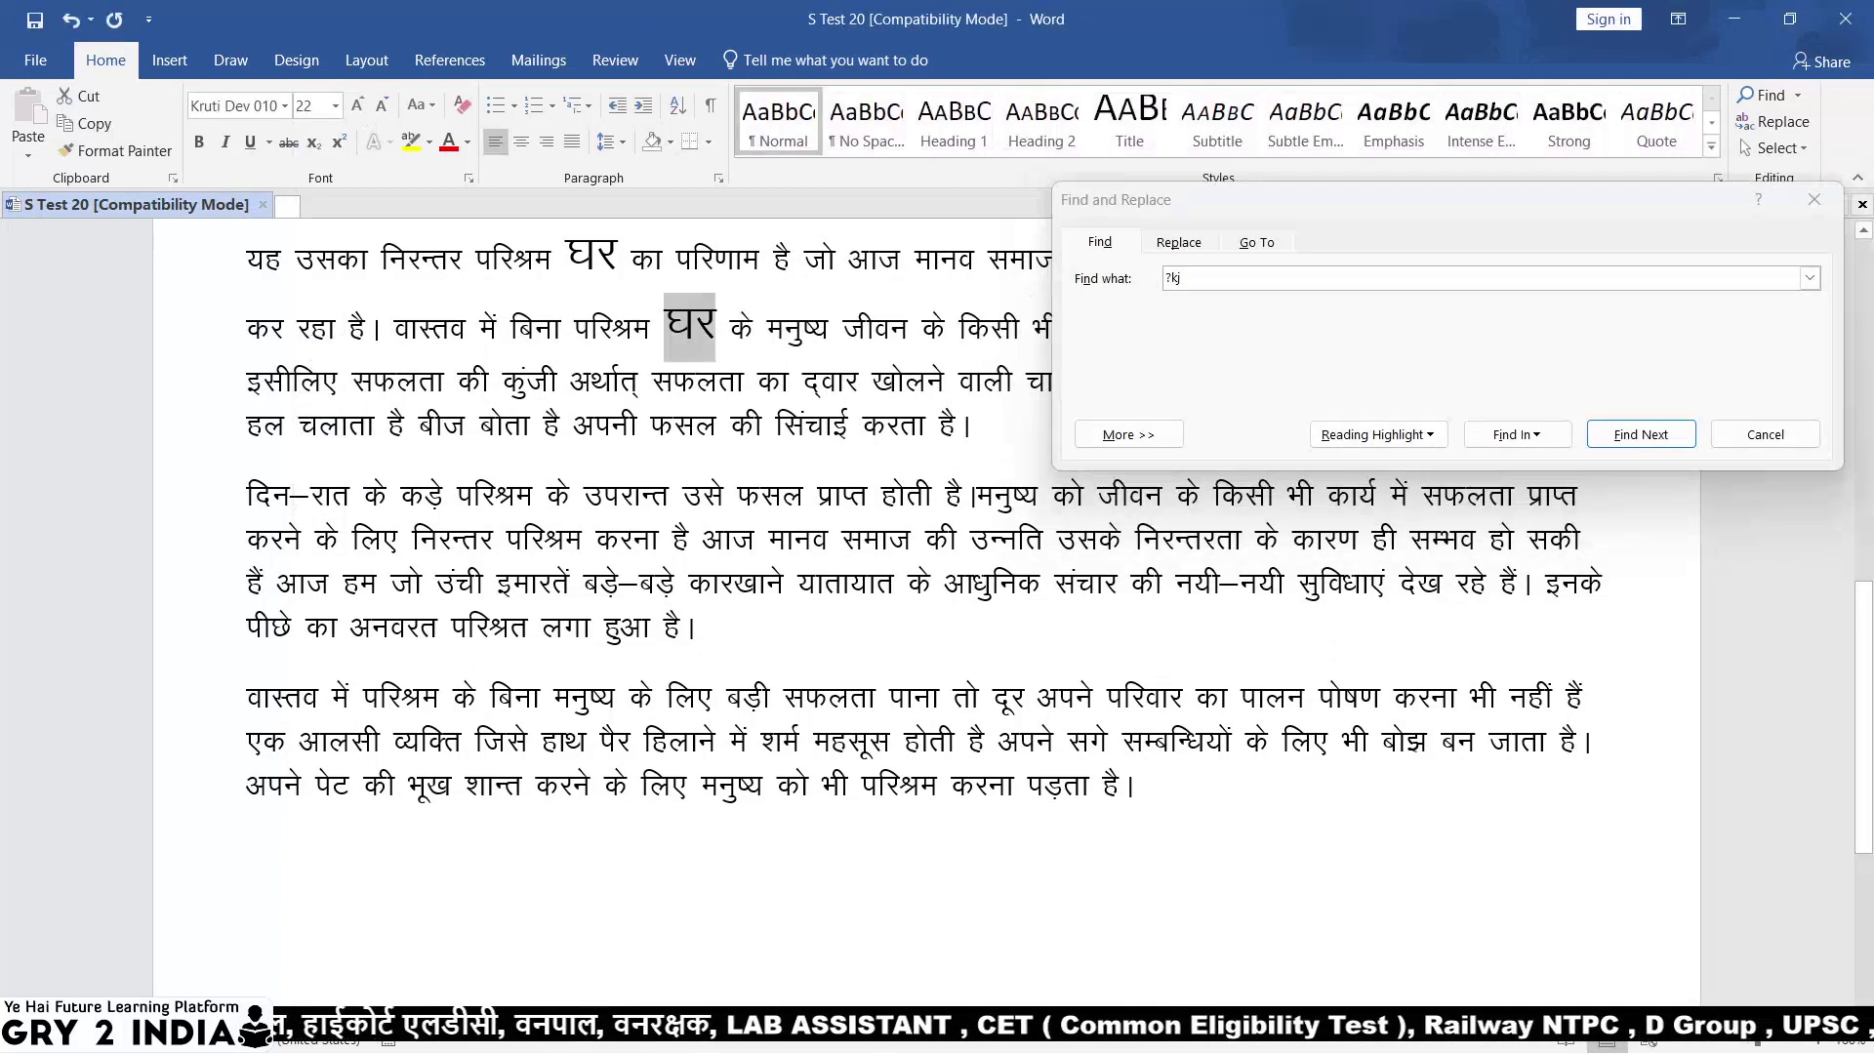
{"action": "left_click", "coordinate": [1659, 434]}
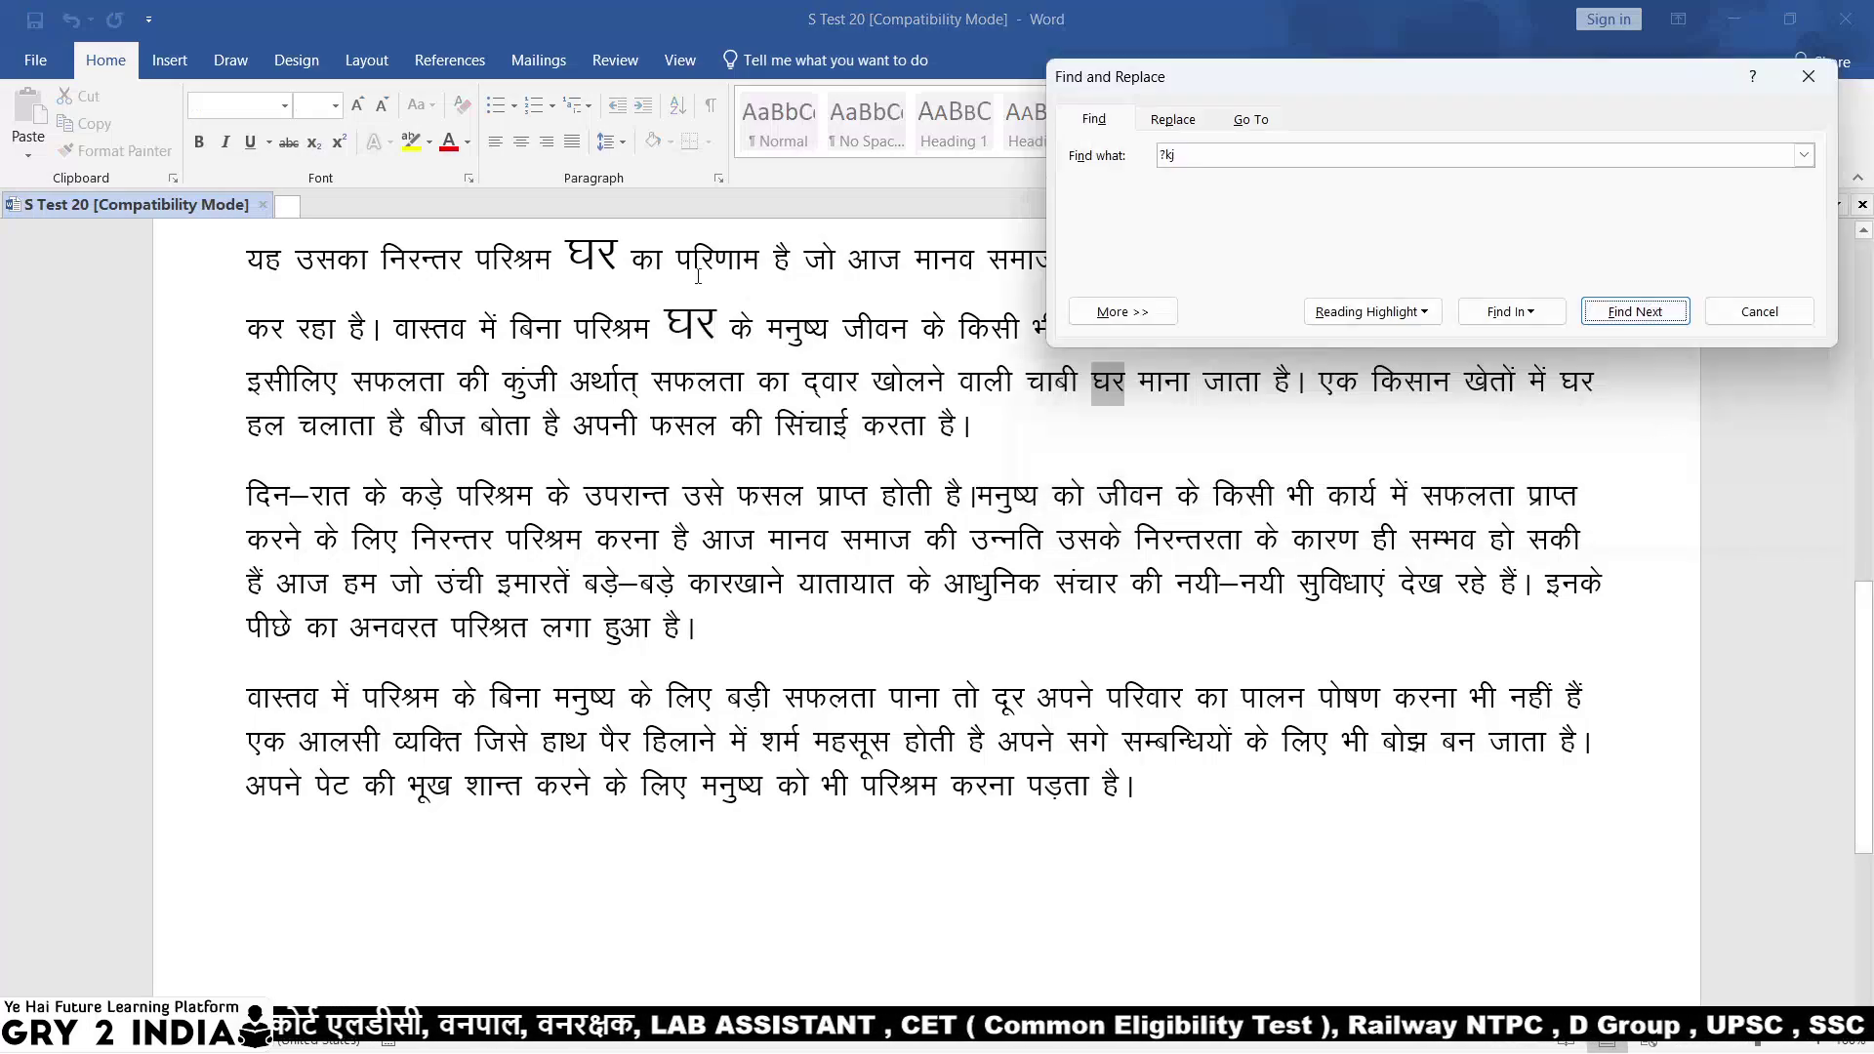
{"action": "left_click", "coordinate": [335, 105]}
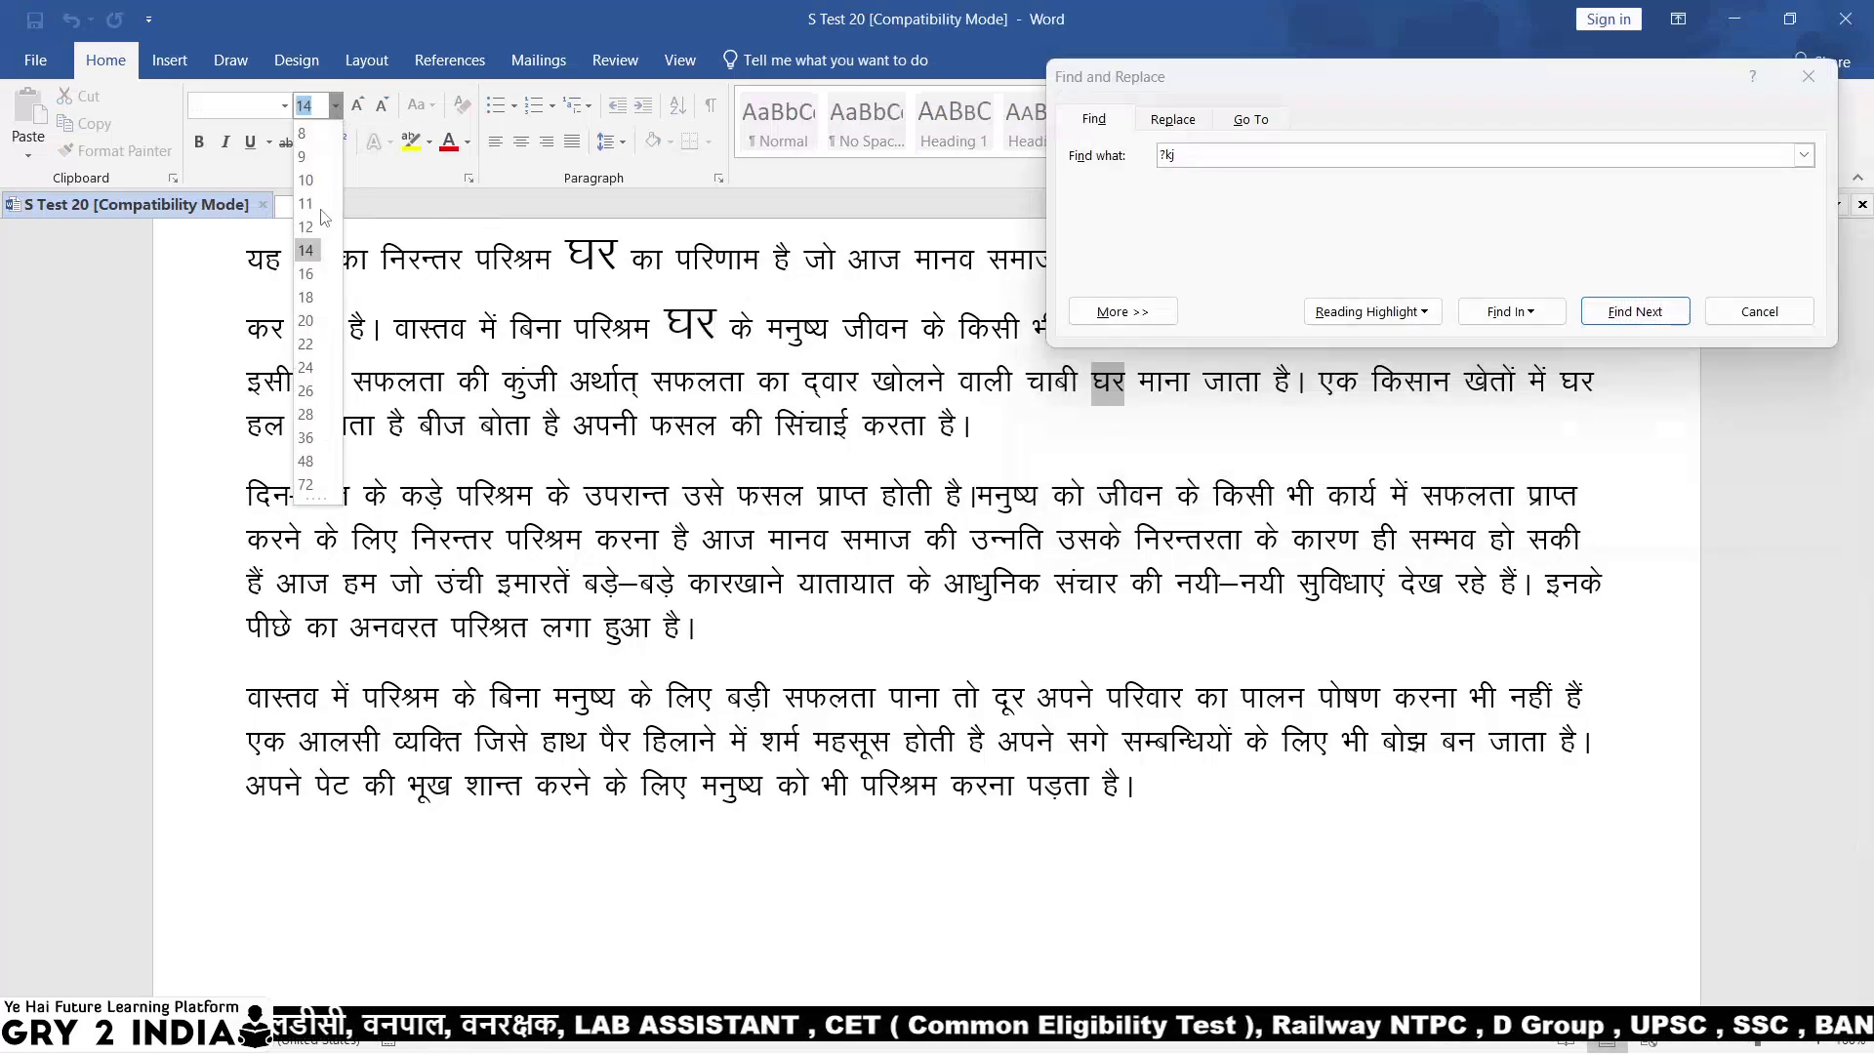
{"action": "left_click", "coordinate": [306, 344]}
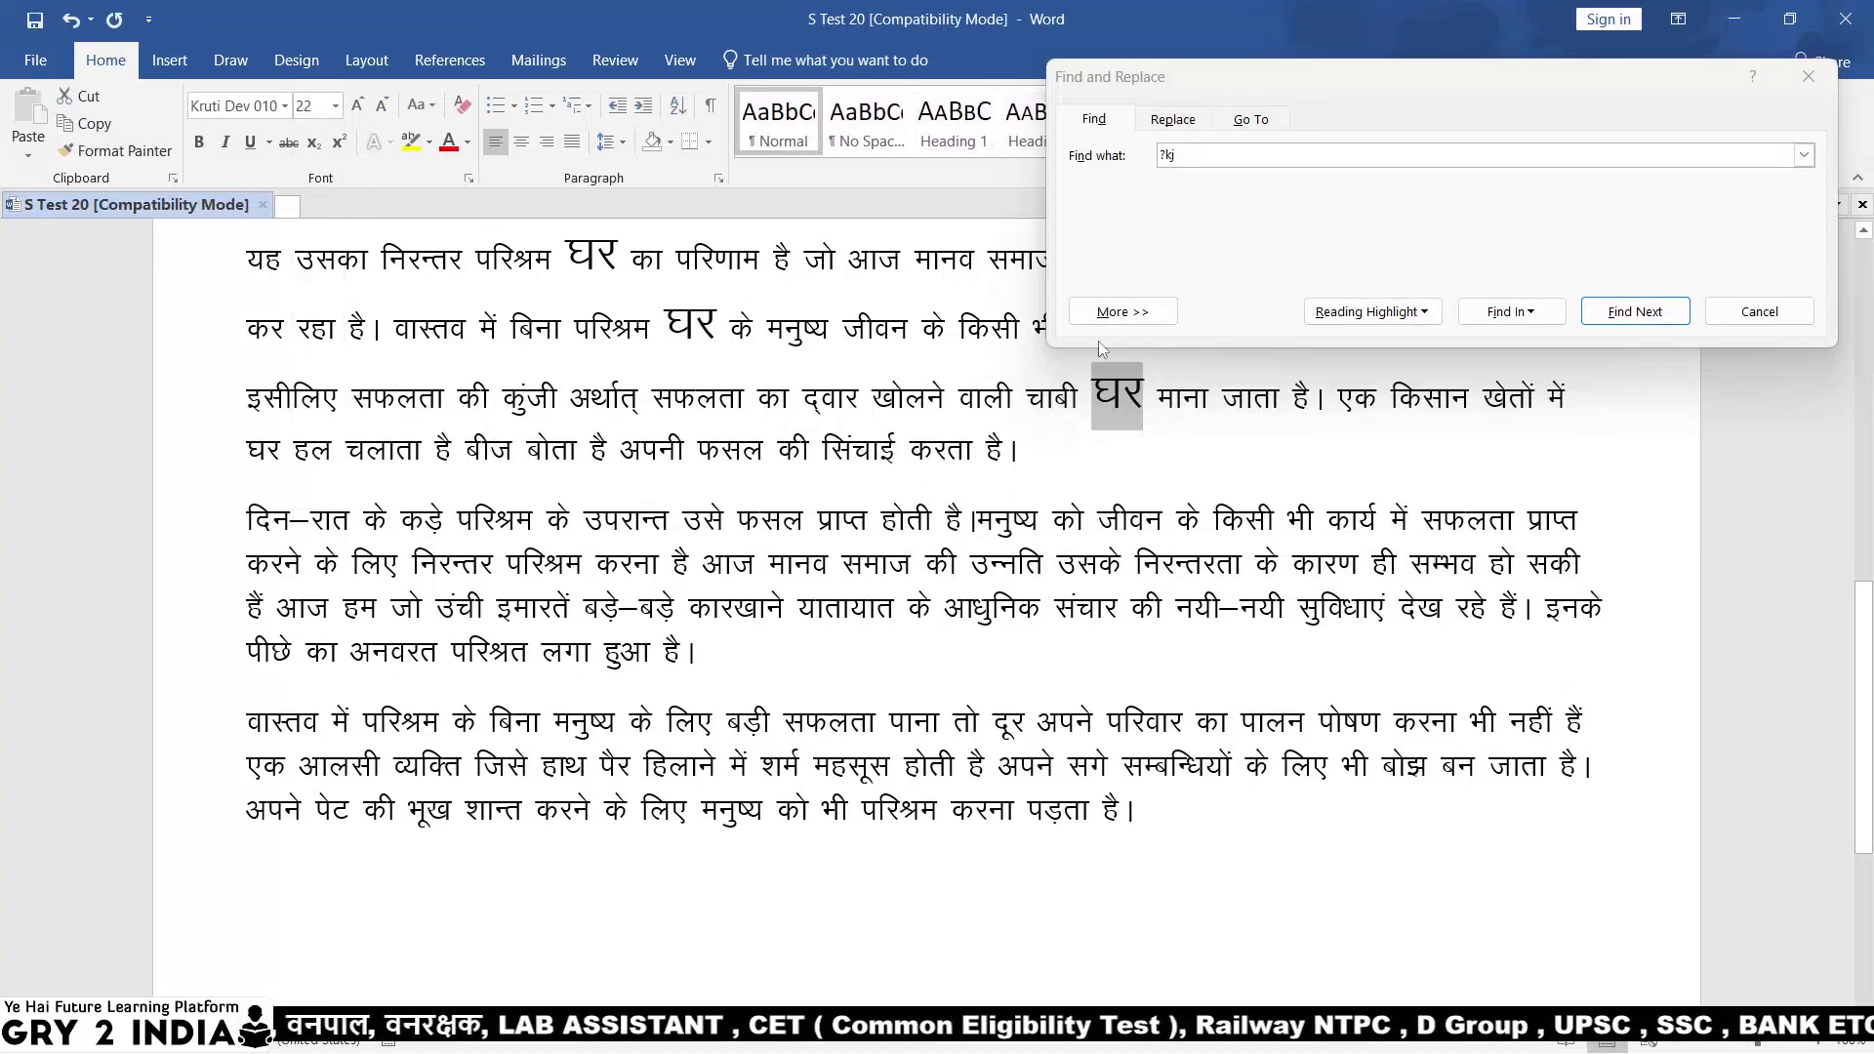
{"action": "left_click", "coordinate": [1617, 317]}
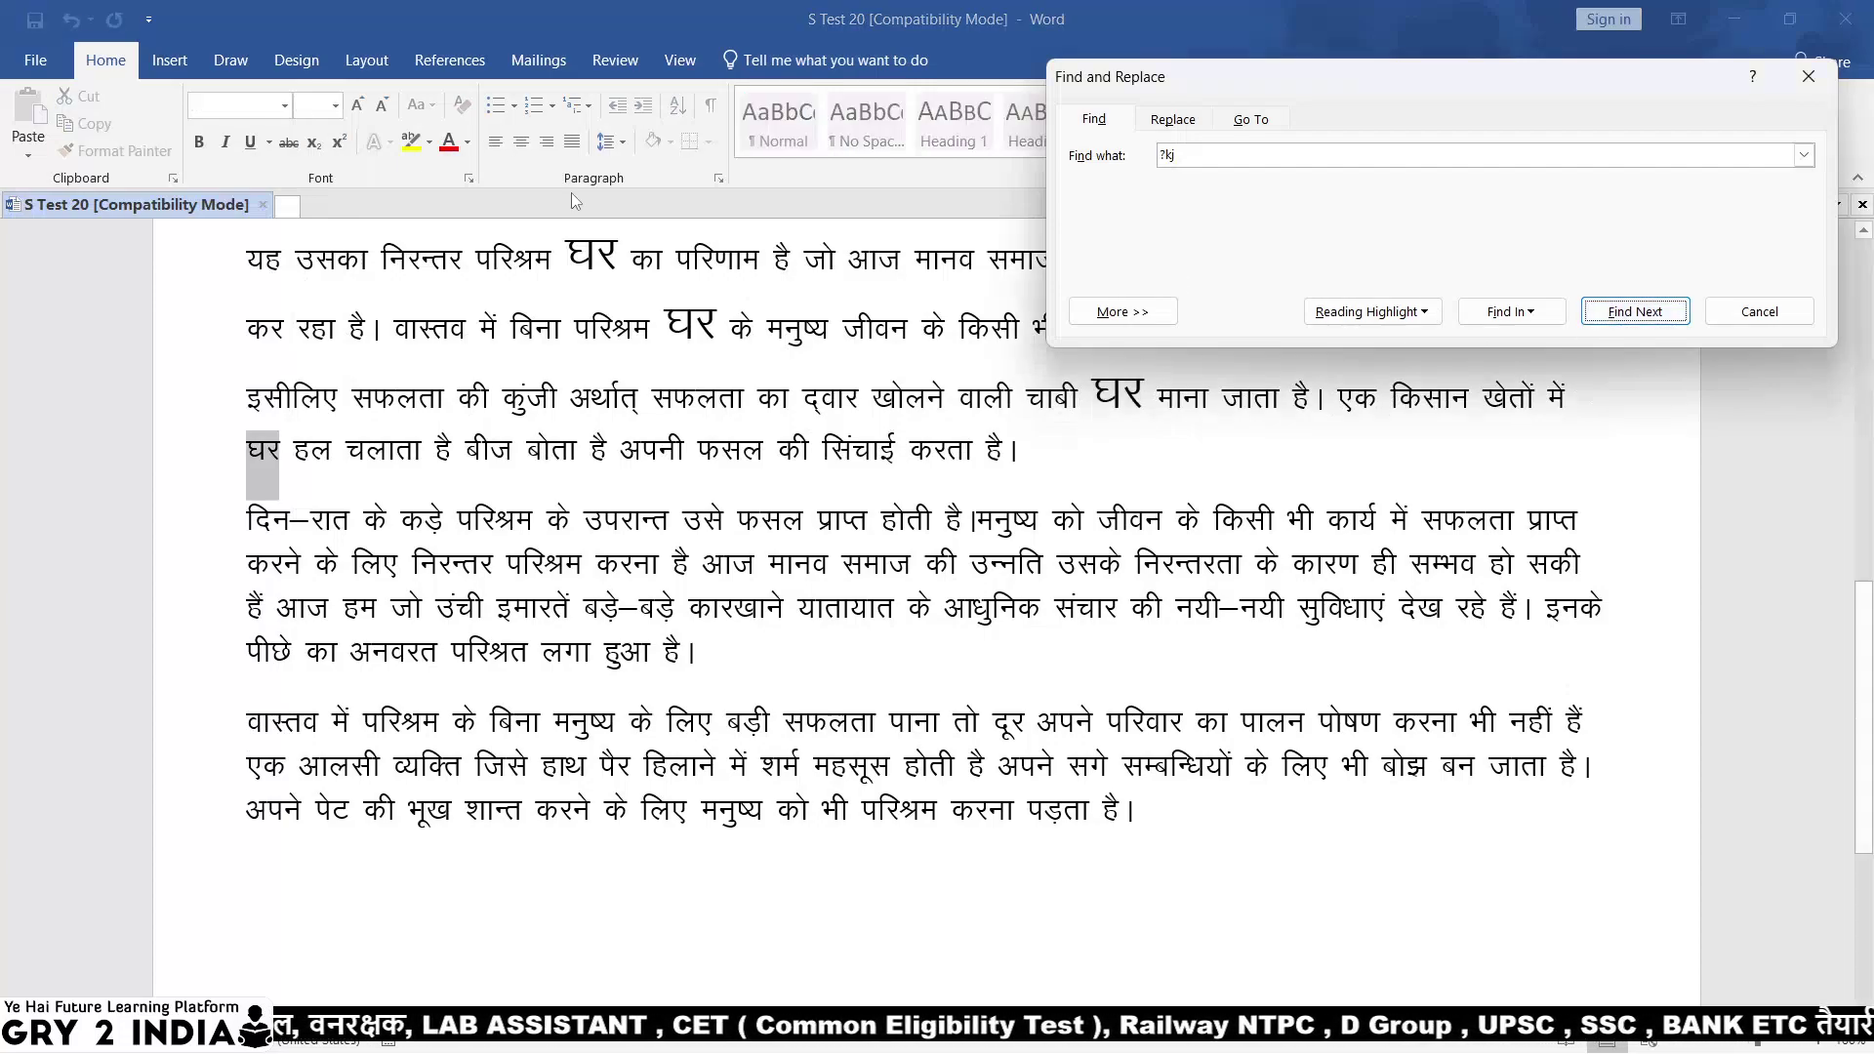
{"action": "left_click", "coordinate": [335, 105]}
{"action": "left_click", "coordinate": [306, 344]}
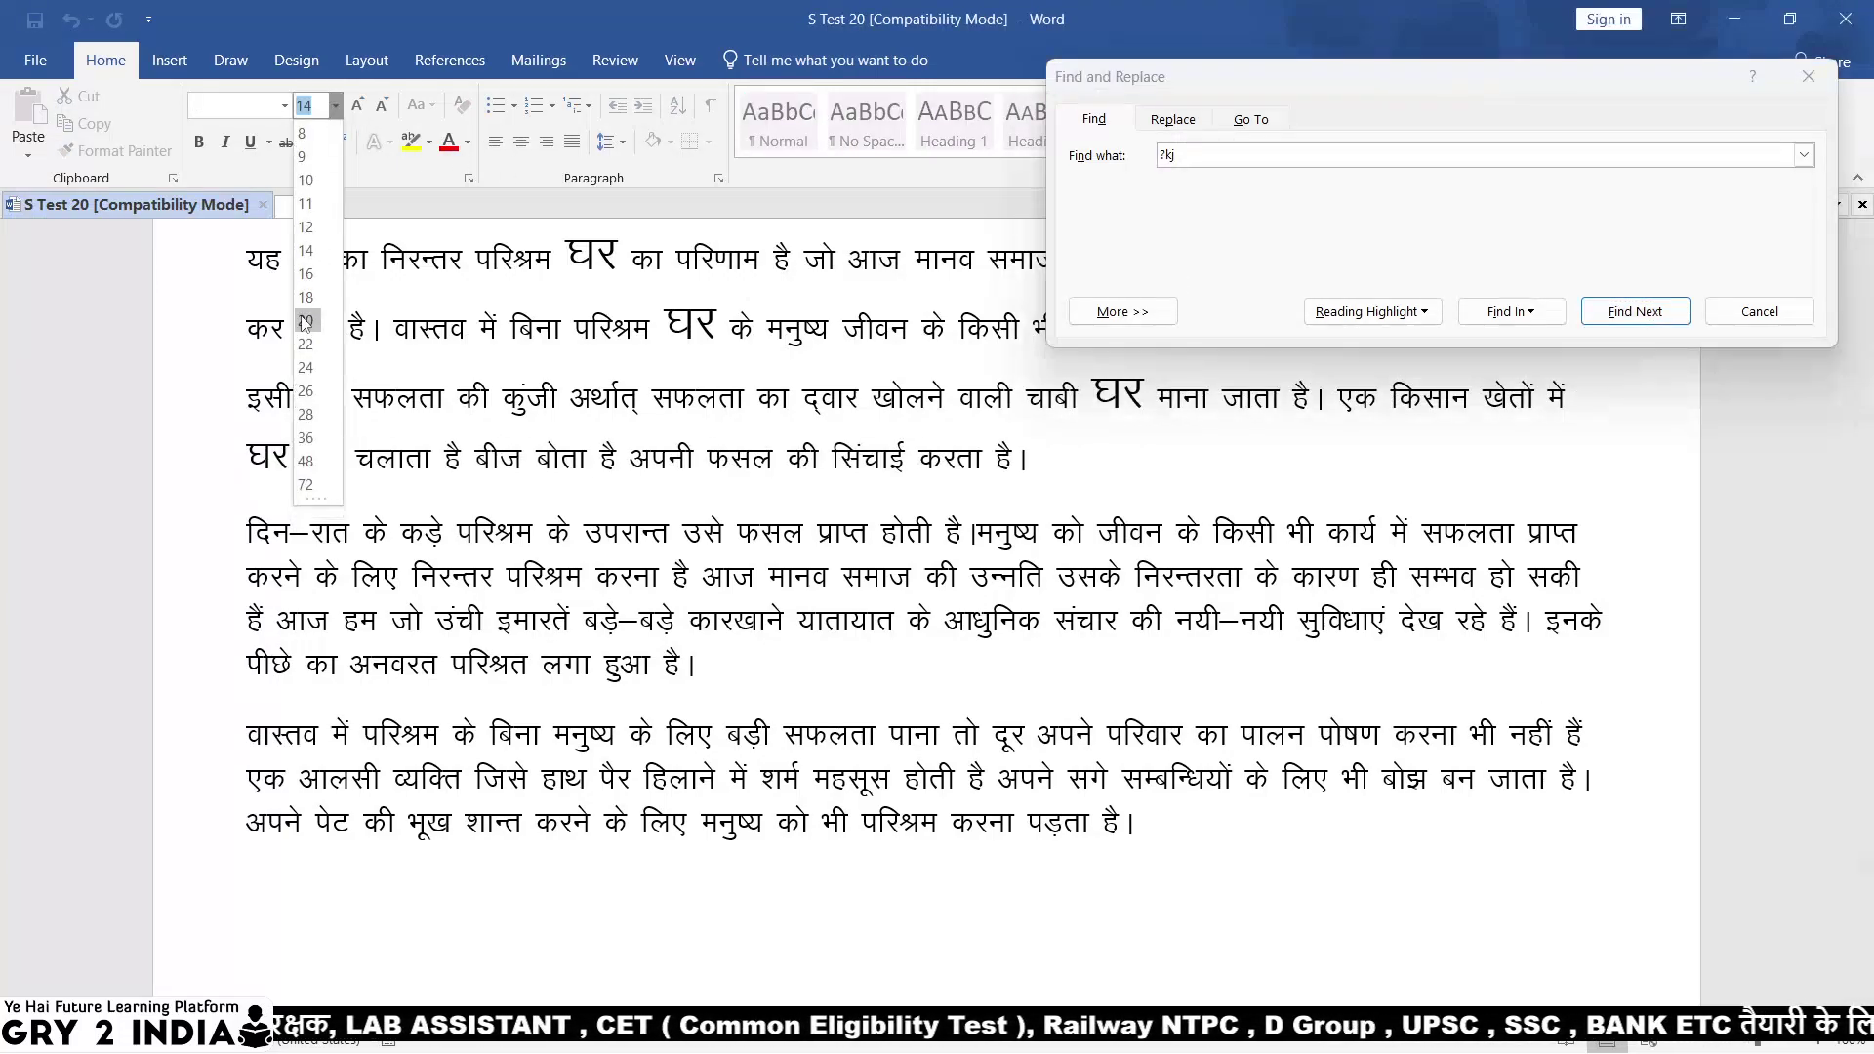
{"action": "left_click", "coordinate": [1635, 312]}
Dismiss the search-finished message, close Find and Replace, and return to the task sheet.
{"action": "left_click", "coordinate": [945, 605]}
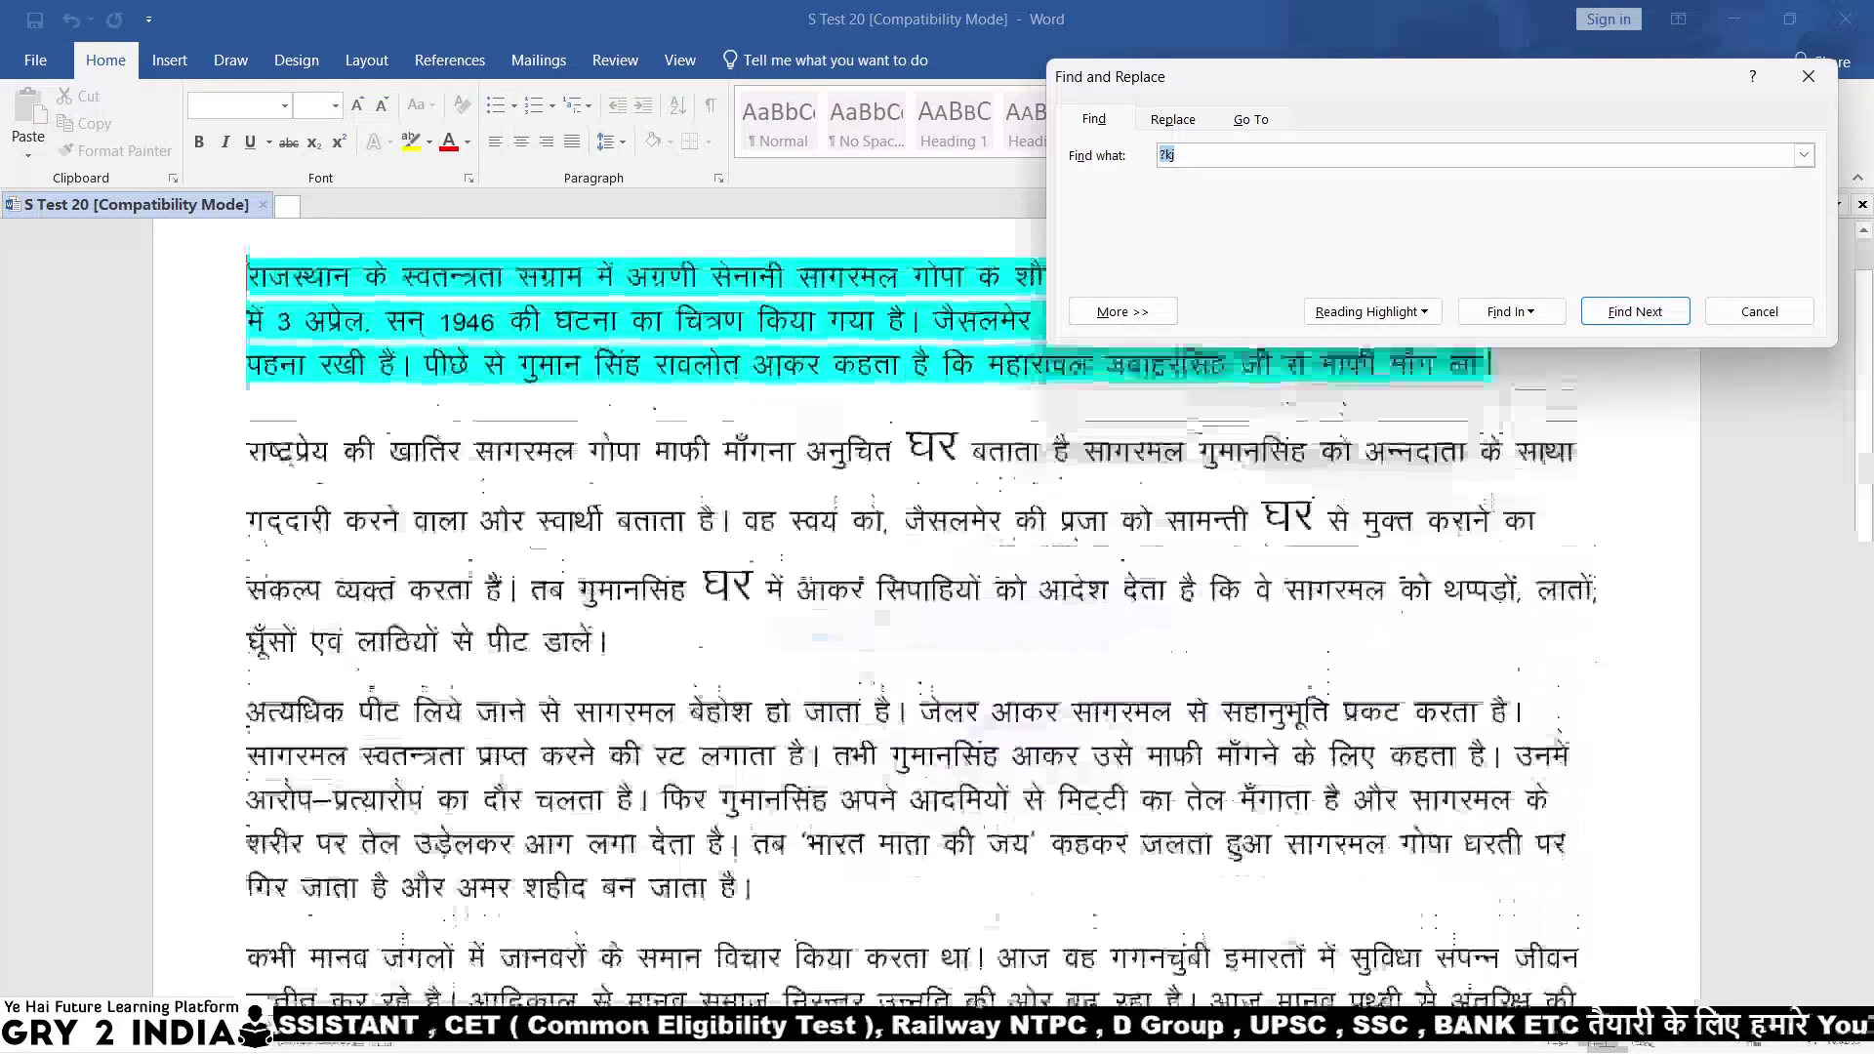
{"action": "left_click", "coordinate": [1760, 311]}
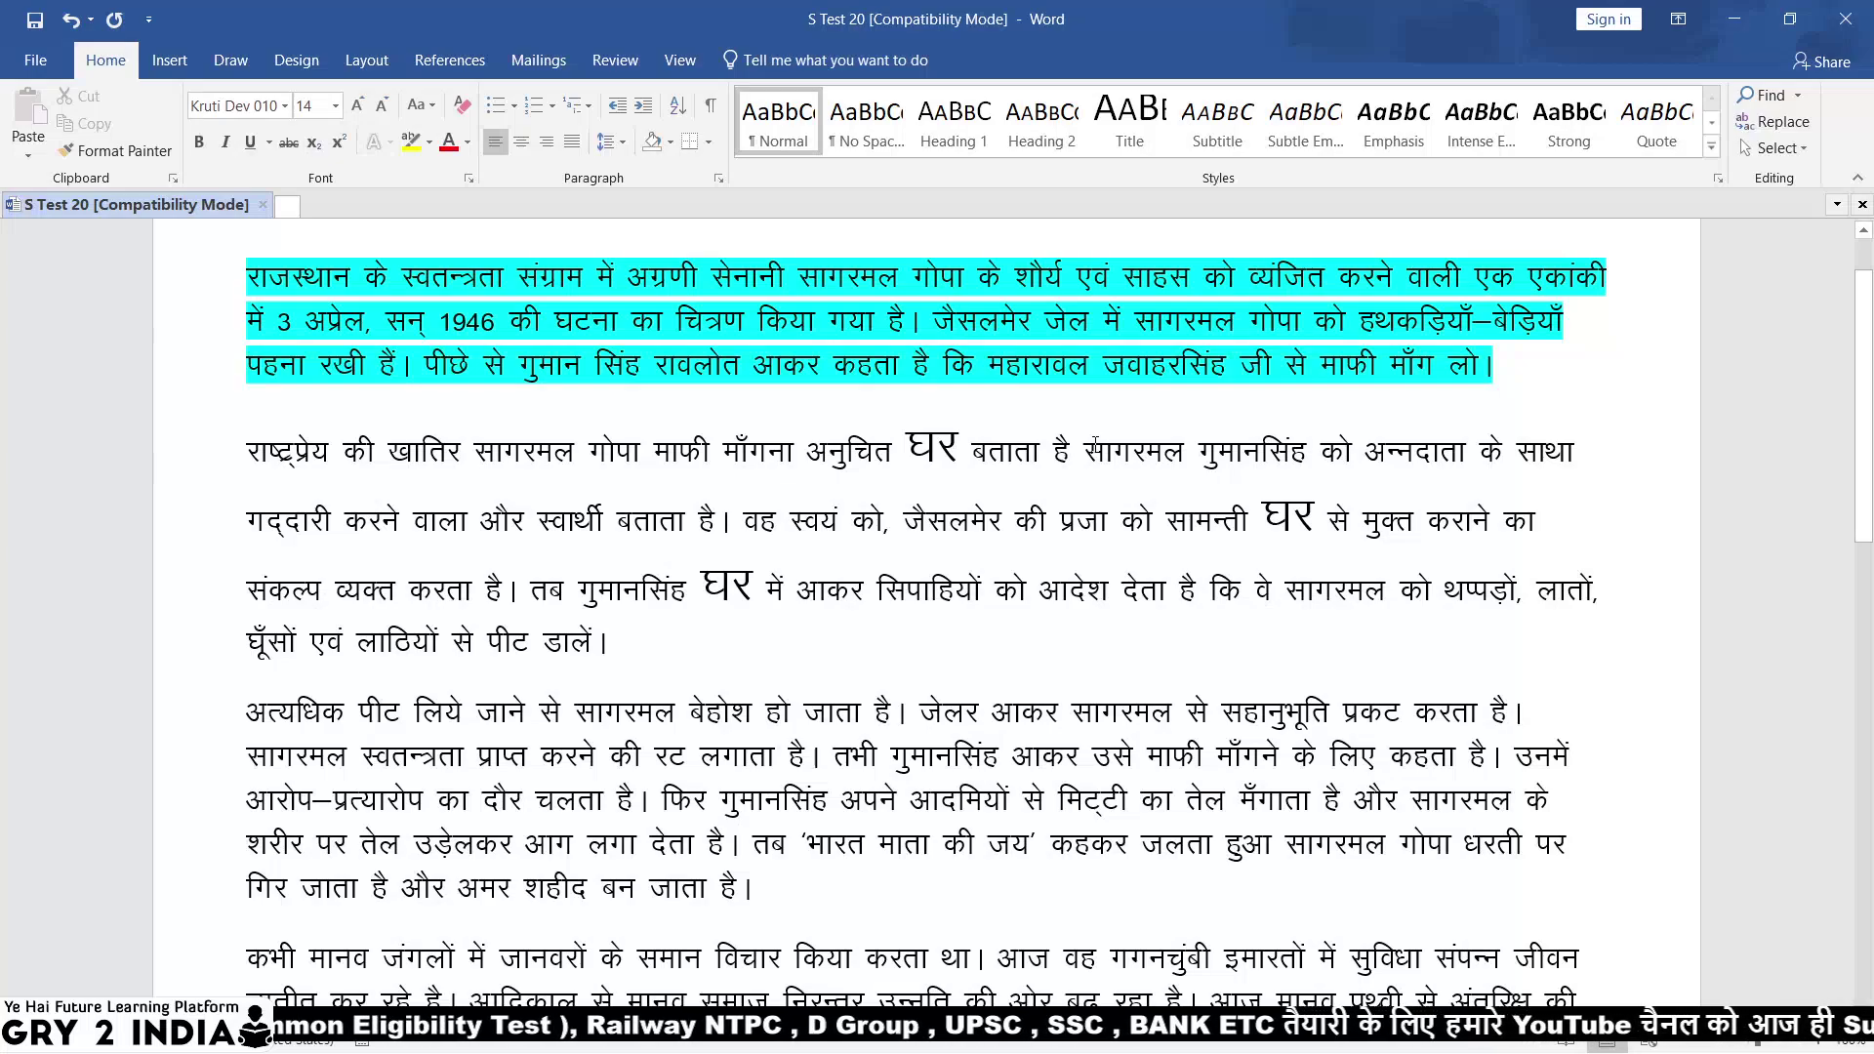
{"action": "key", "text": "alt+Tab"}
{"action": "key", "text": "alt+Tab"}
{"action": "key", "text": "alt+Tab"}
{"action": "key", "text": "alt+Tab"}
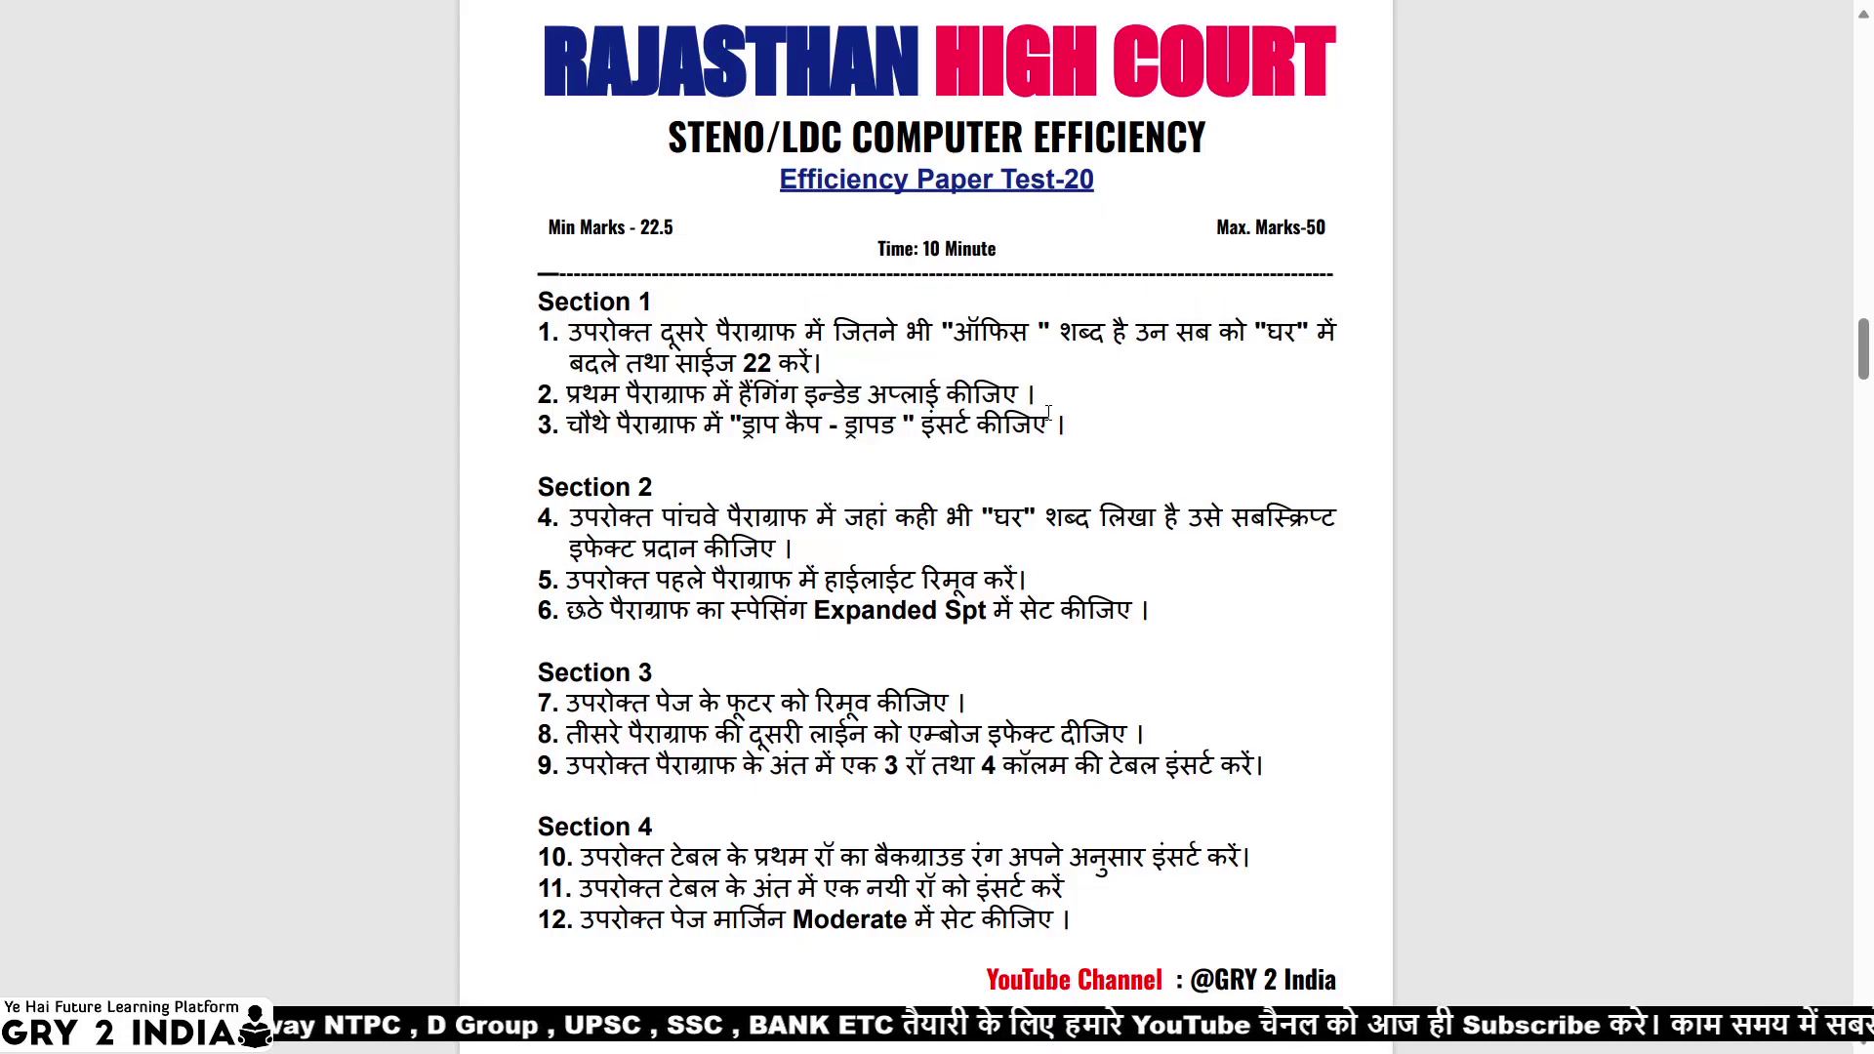
Set a Hanging special indent of 0.5" on the cyan first paragraph.
{"action": "key", "text": "alt+Tab"}
{"action": "scroll", "coordinate": [261, 355], "scroll_direction": "up", "scroll_amount": 2}
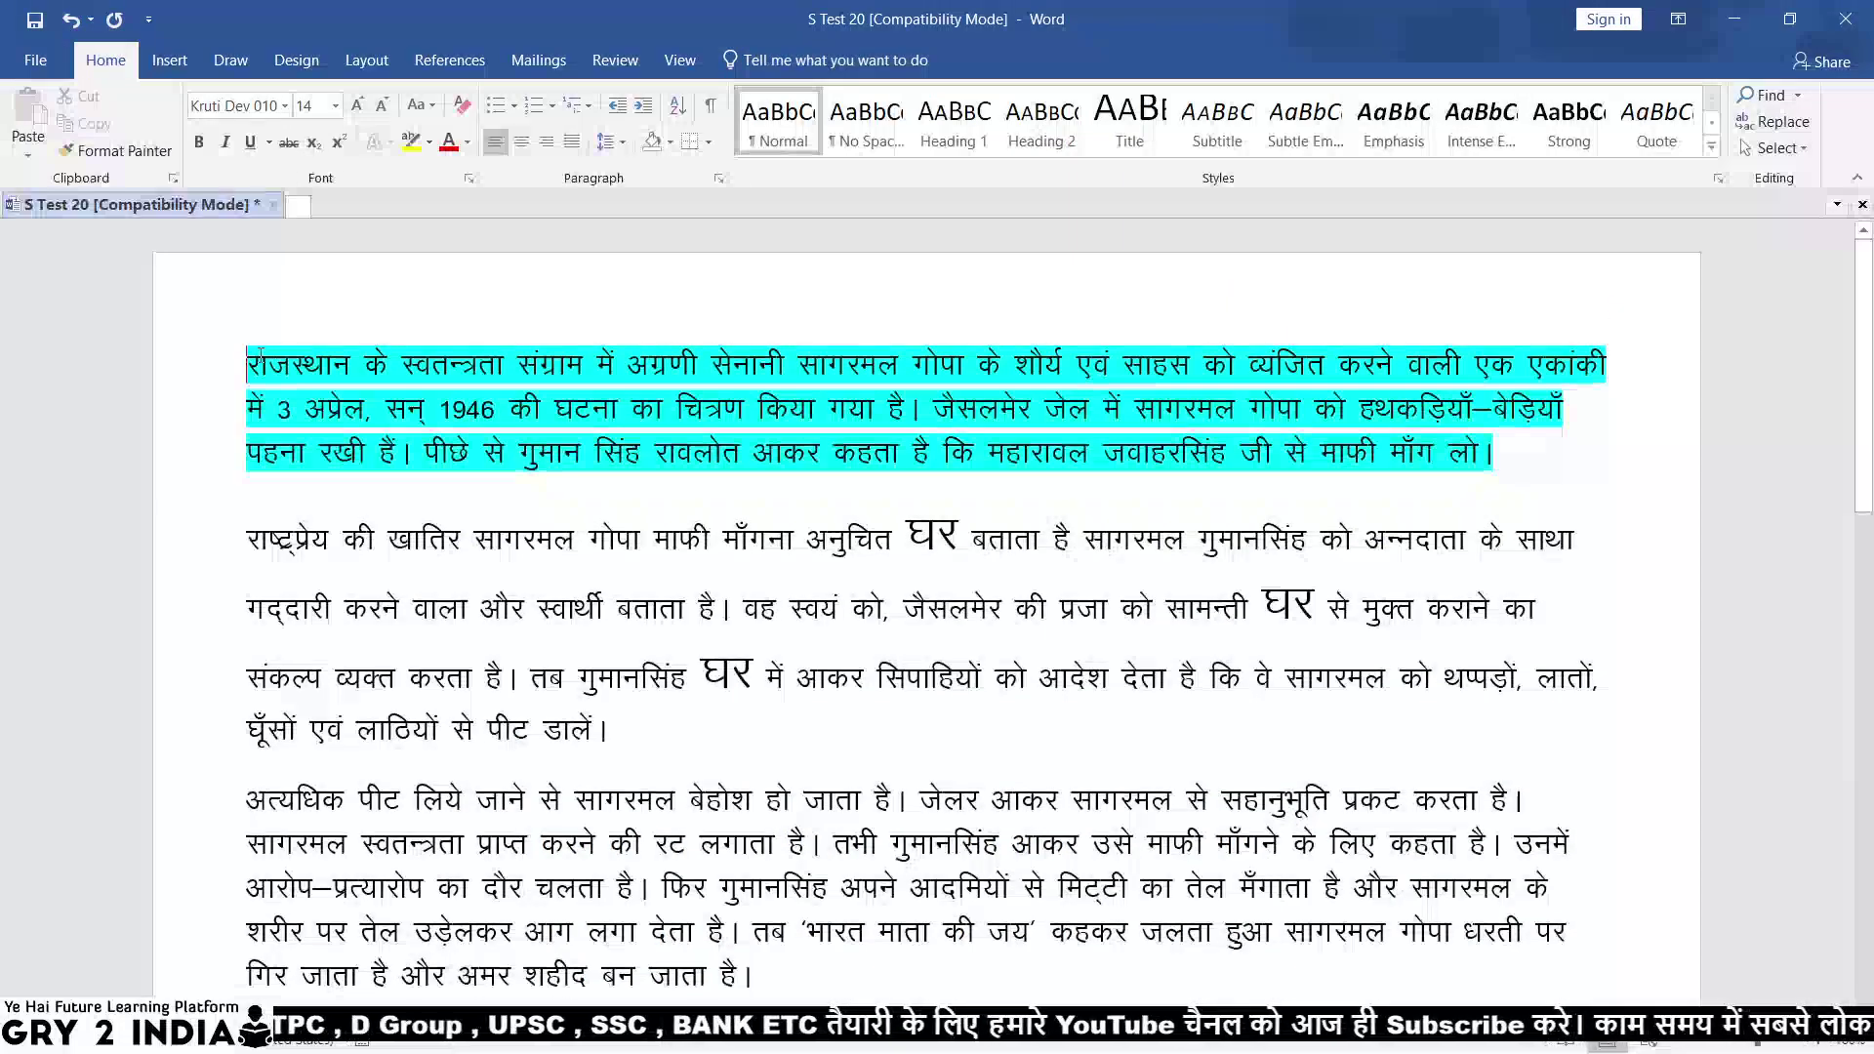
{"action": "left_click_drag", "start_coordinate": [260, 356], "coordinate": [1531, 497]}
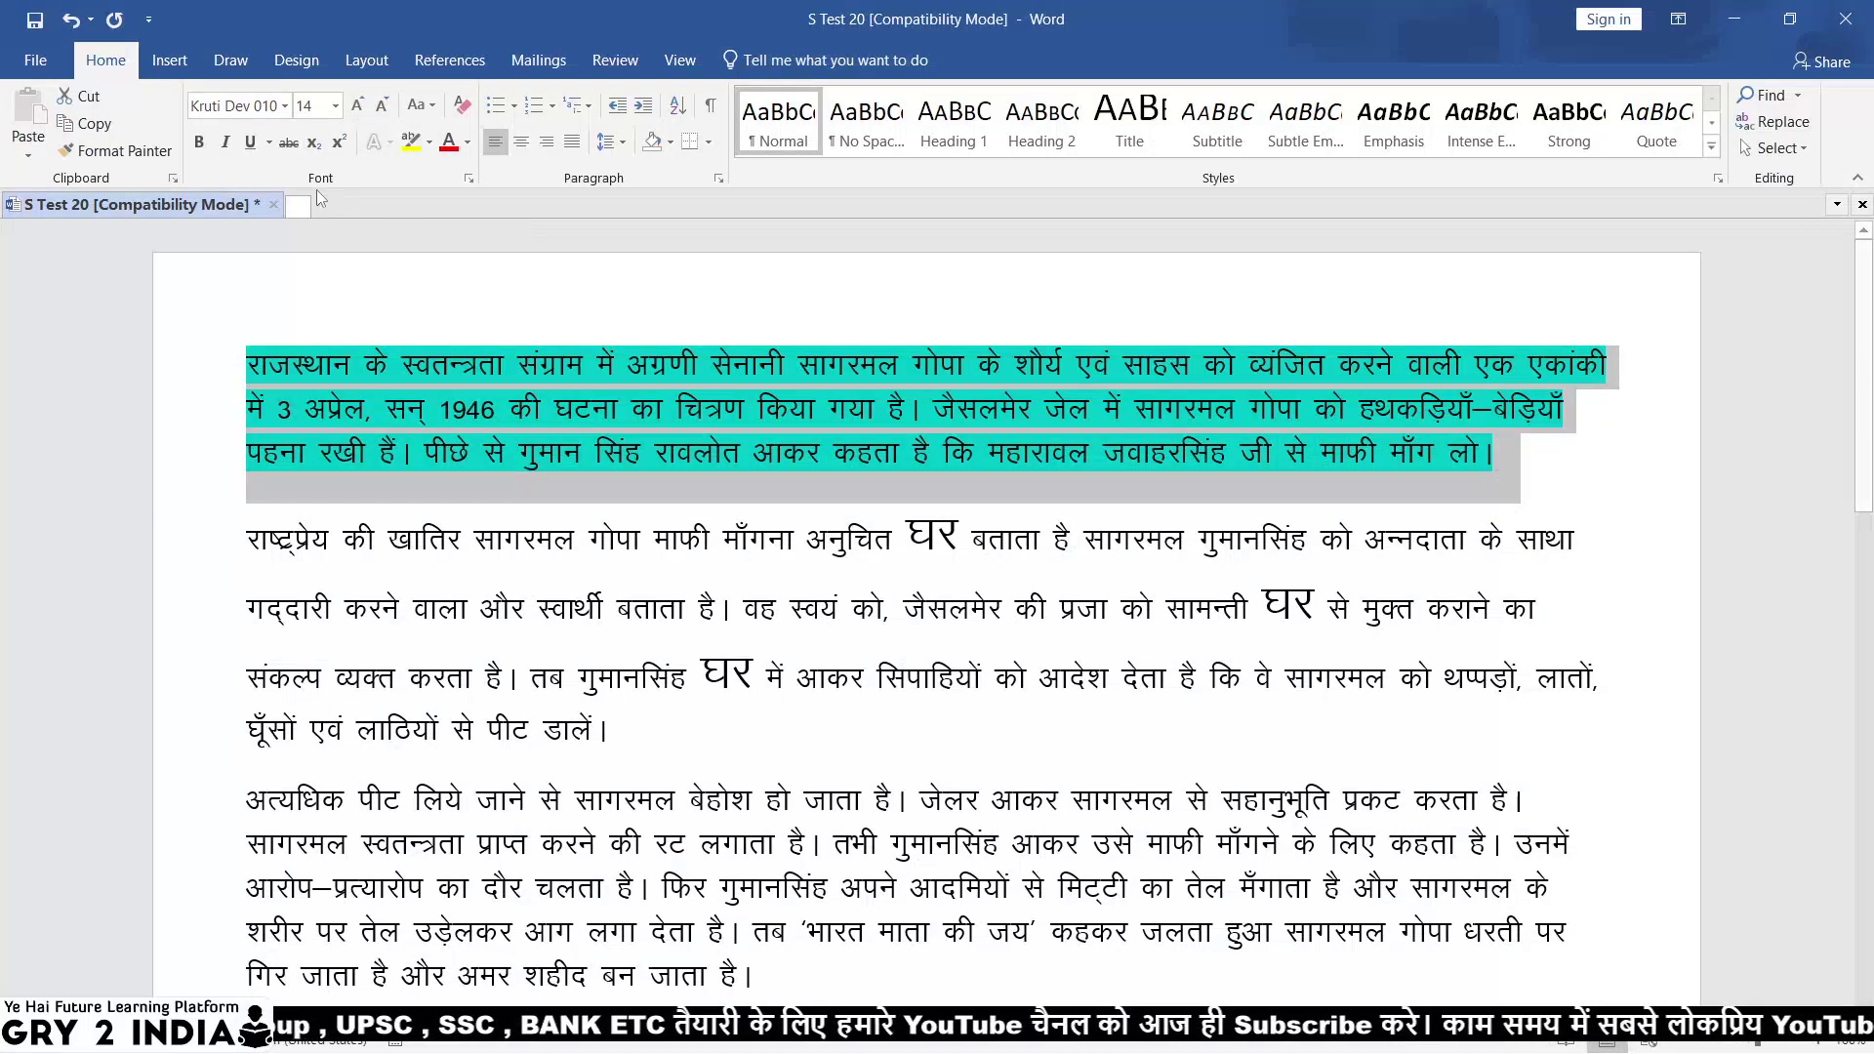
{"action": "left_click", "coordinate": [718, 179]}
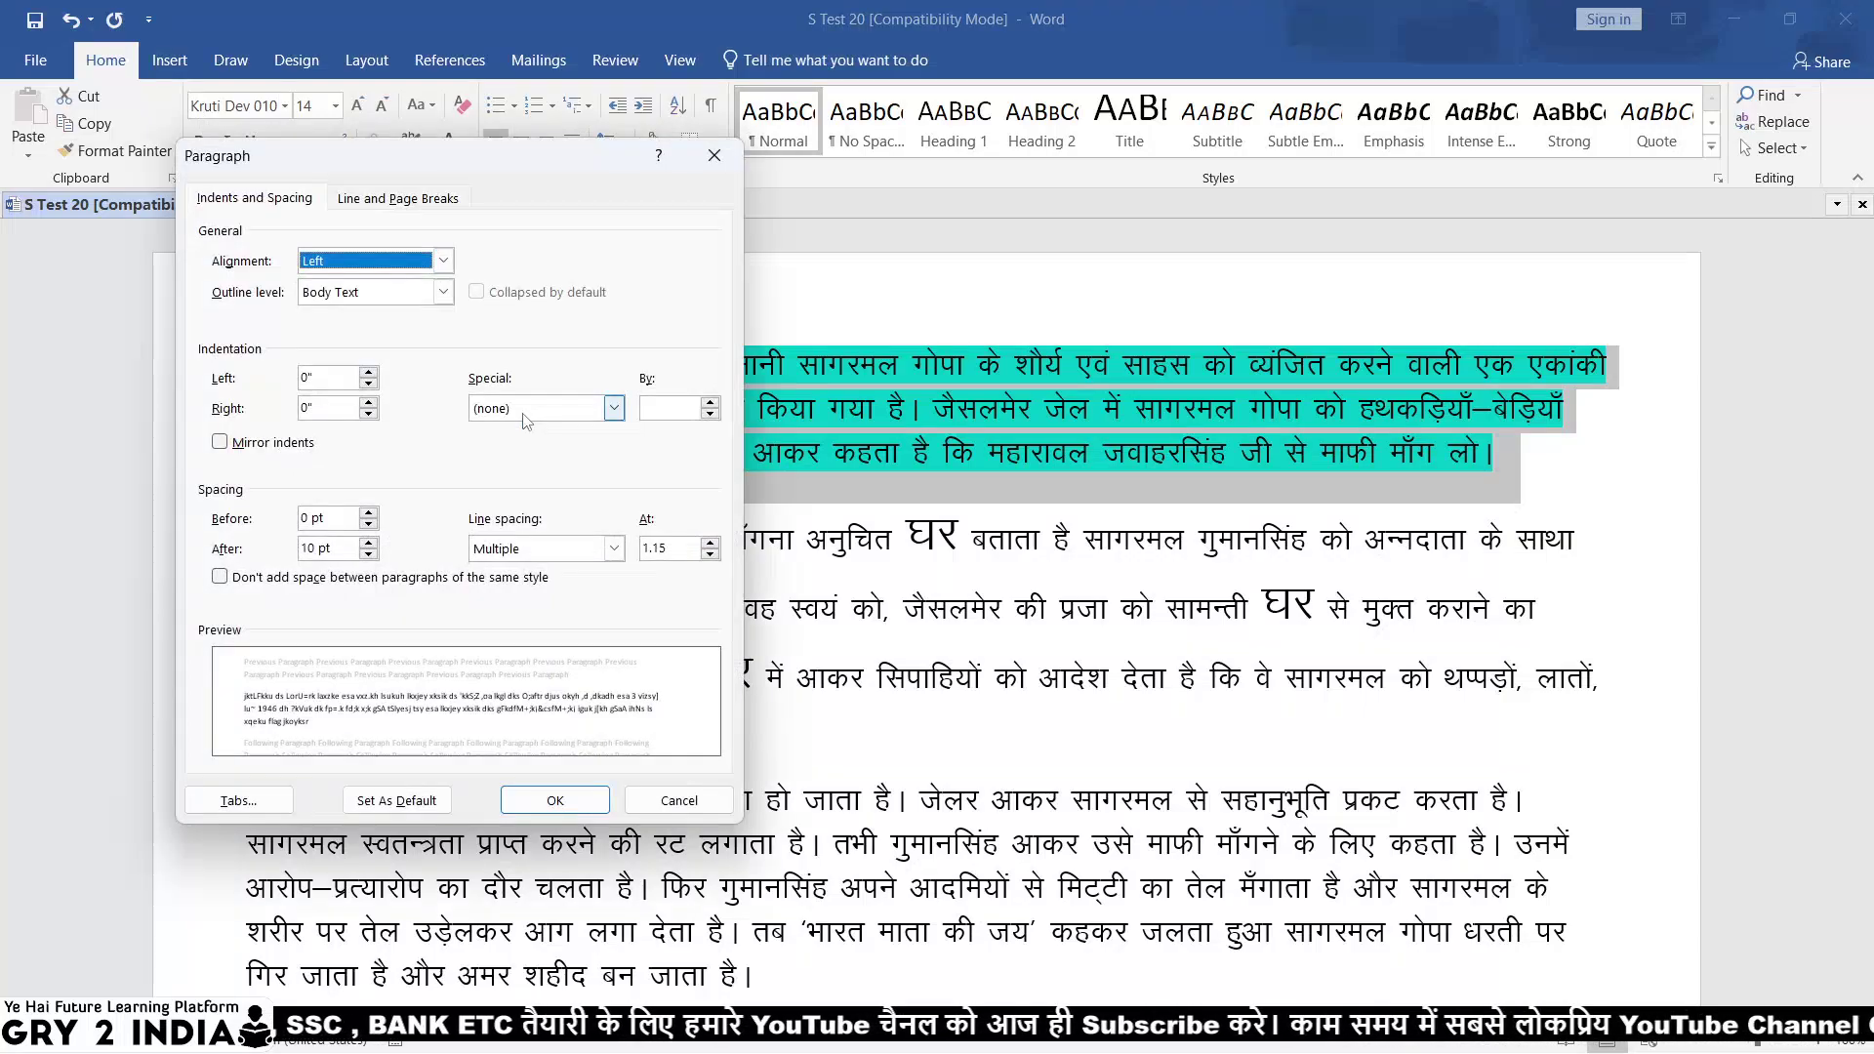
{"action": "left_click", "coordinate": [525, 415]}
{"action": "left_click", "coordinate": [516, 474]}
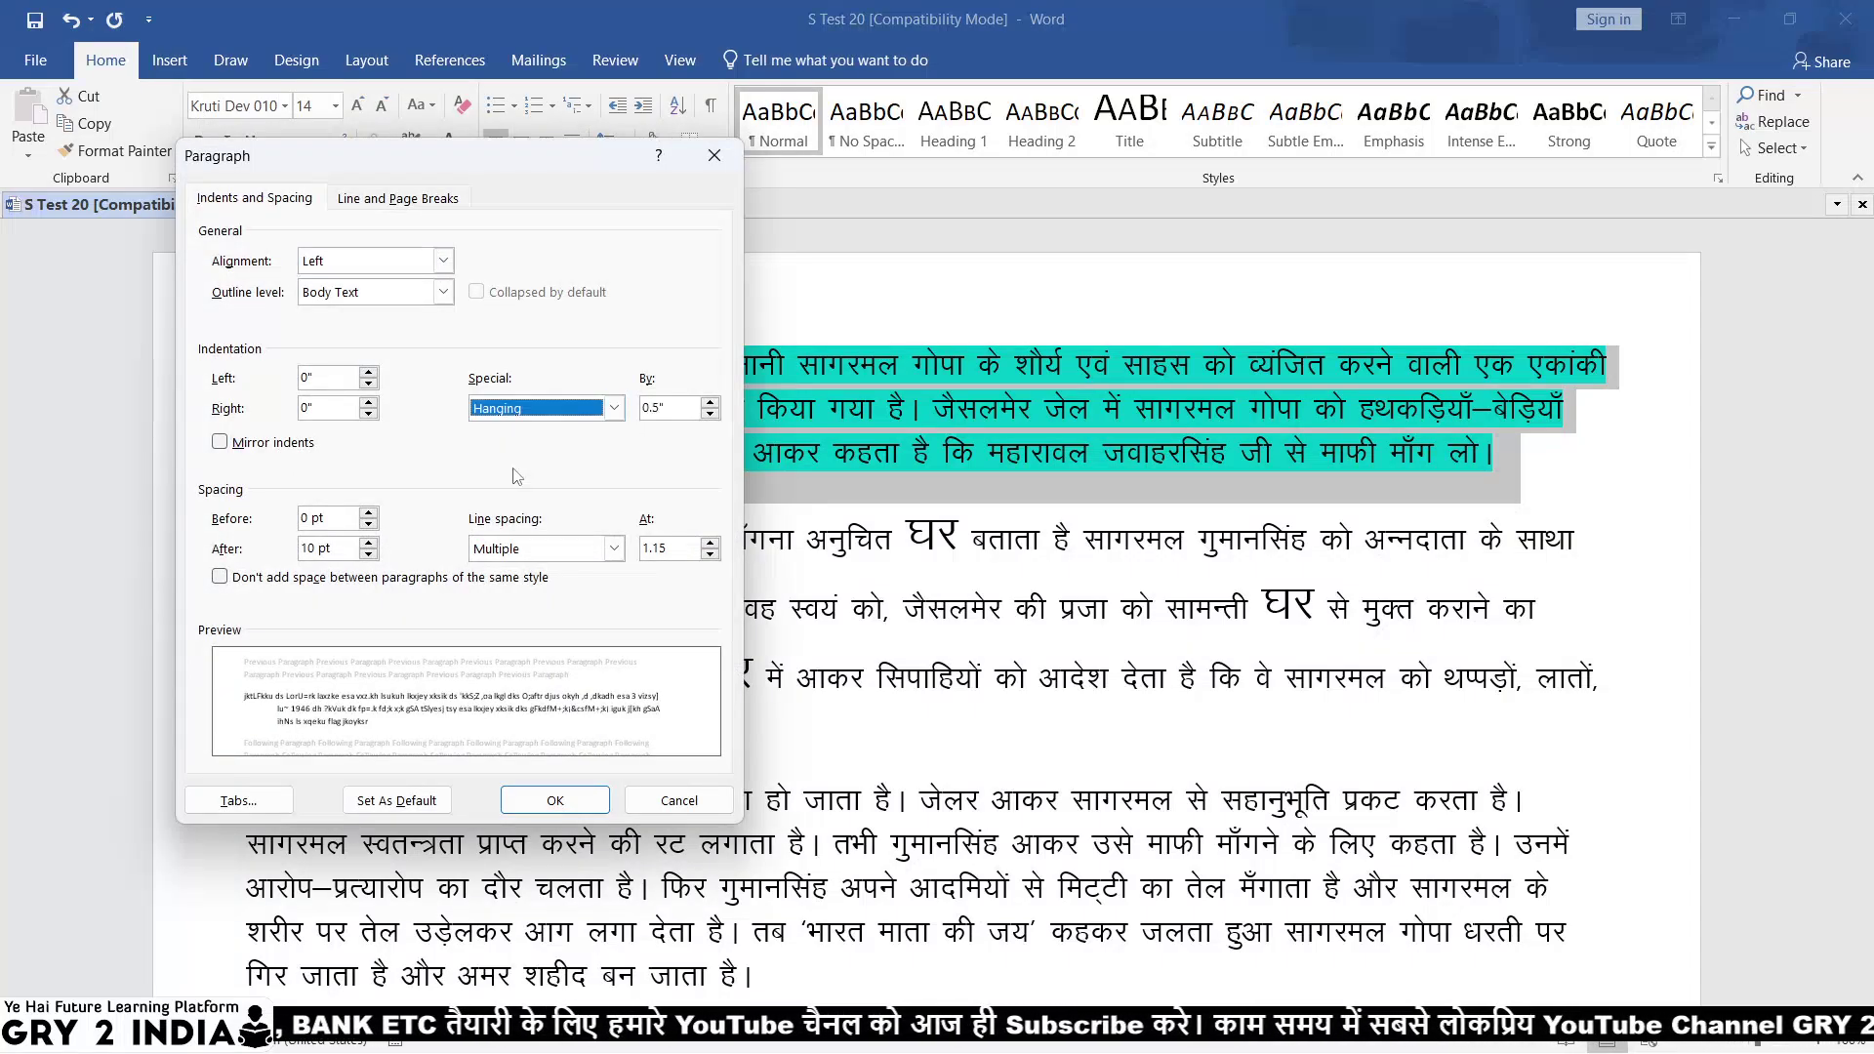
{"action": "key", "text": "alt+Tab"}
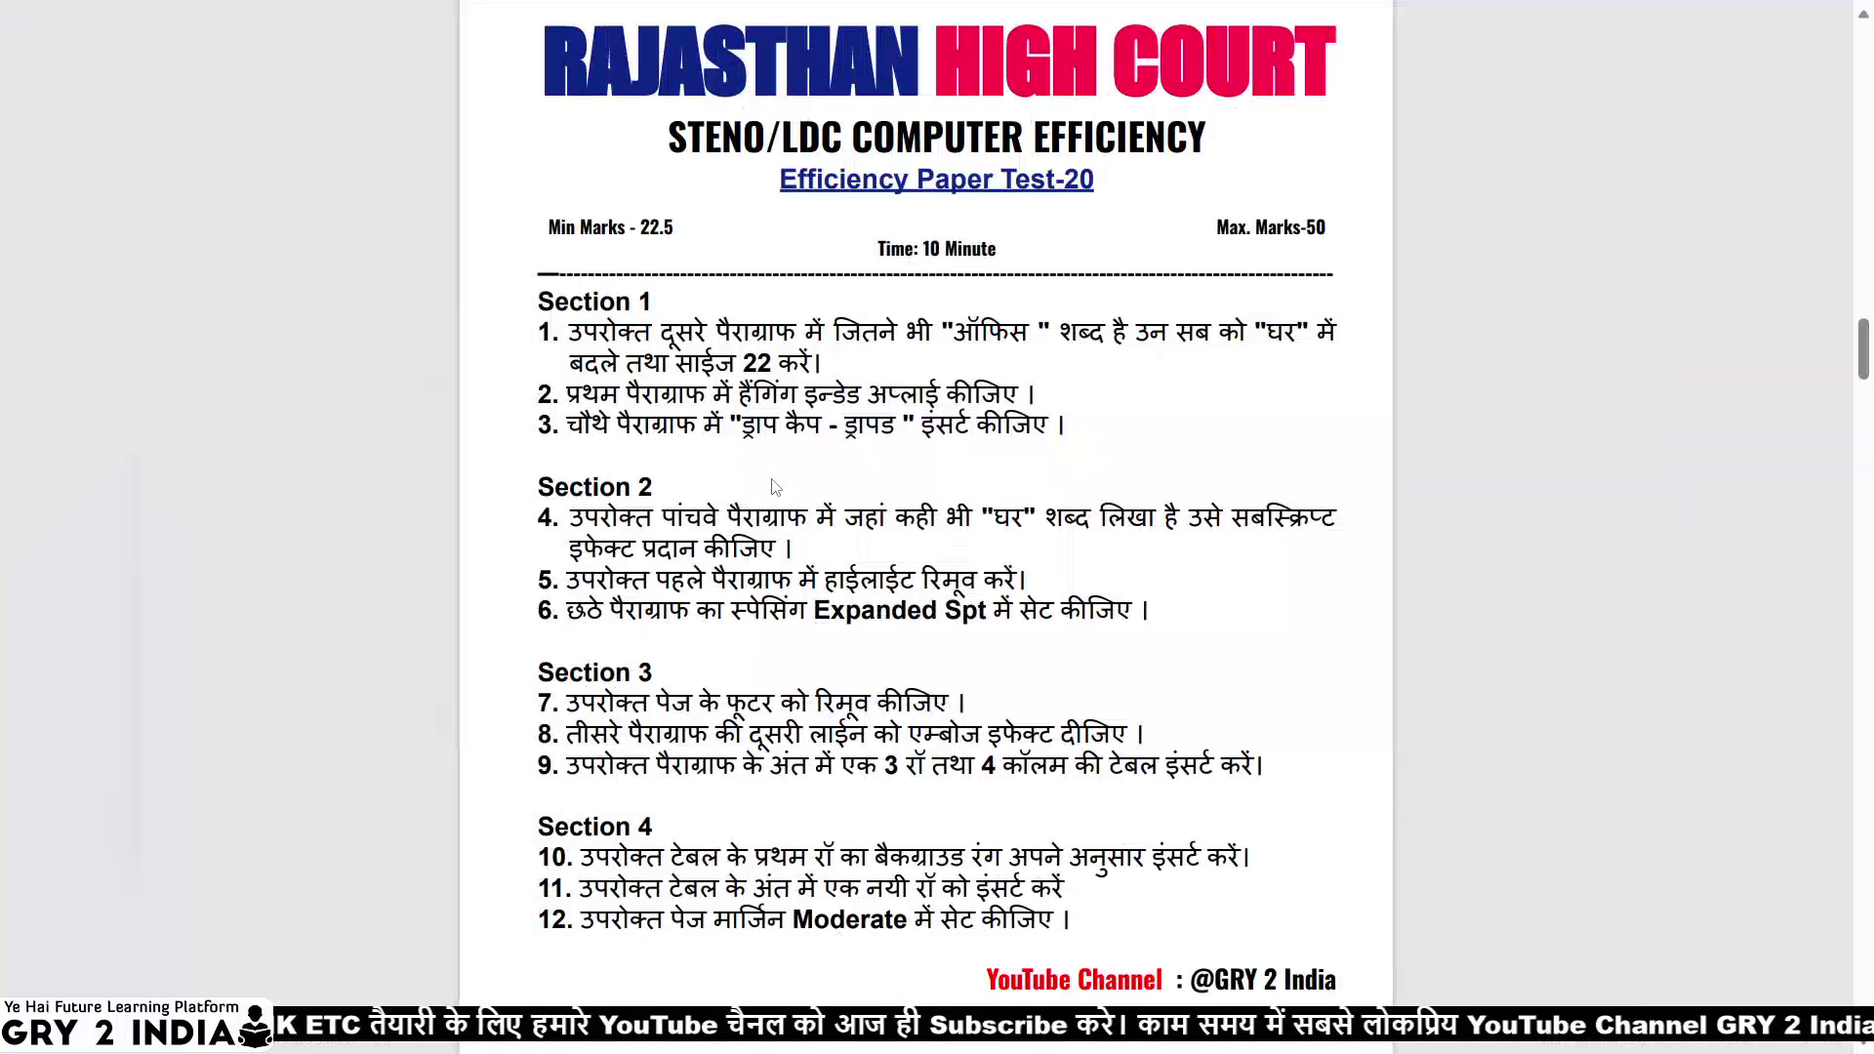
{"action": "key", "text": "alt+Tab"}
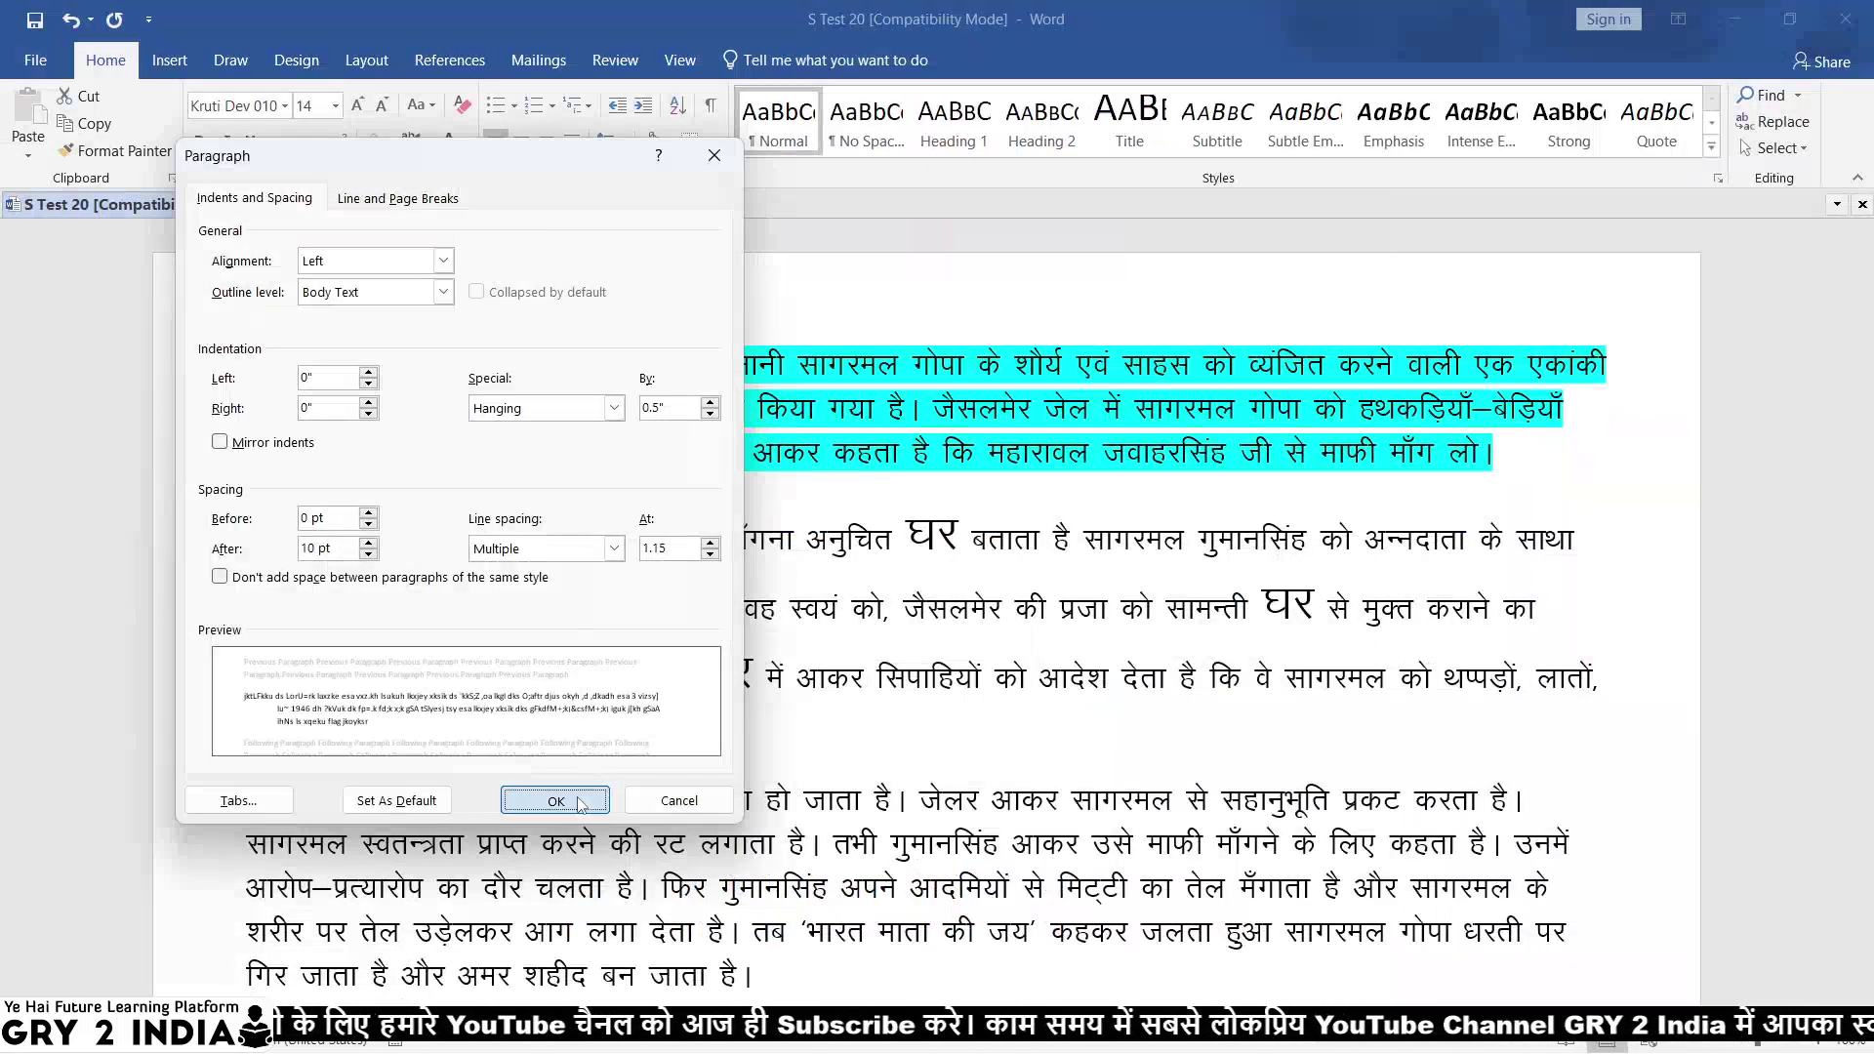
{"action": "left_click", "coordinate": [579, 799]}
{"action": "key", "text": "alt+Tab"}
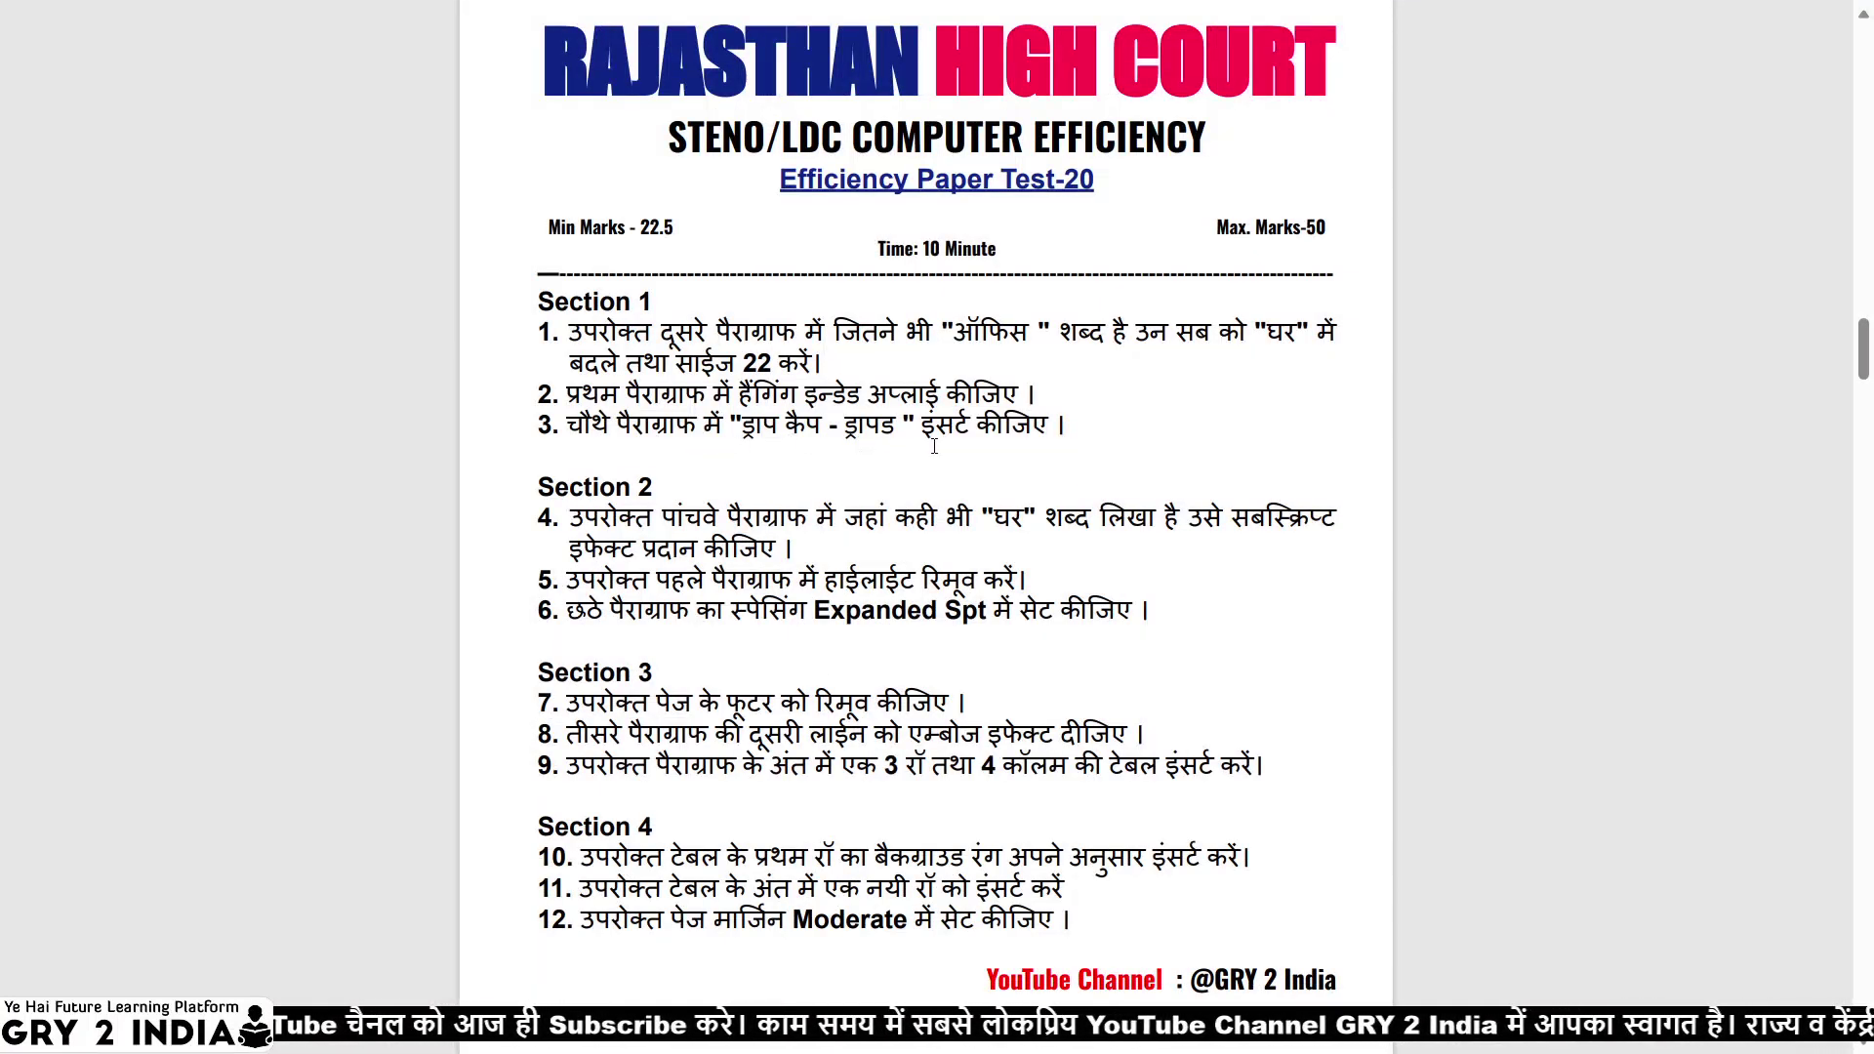
Apply a Dropped drop cap to the paragraph starting कभी मानव.
{"action": "key", "text": "alt+Tab"}
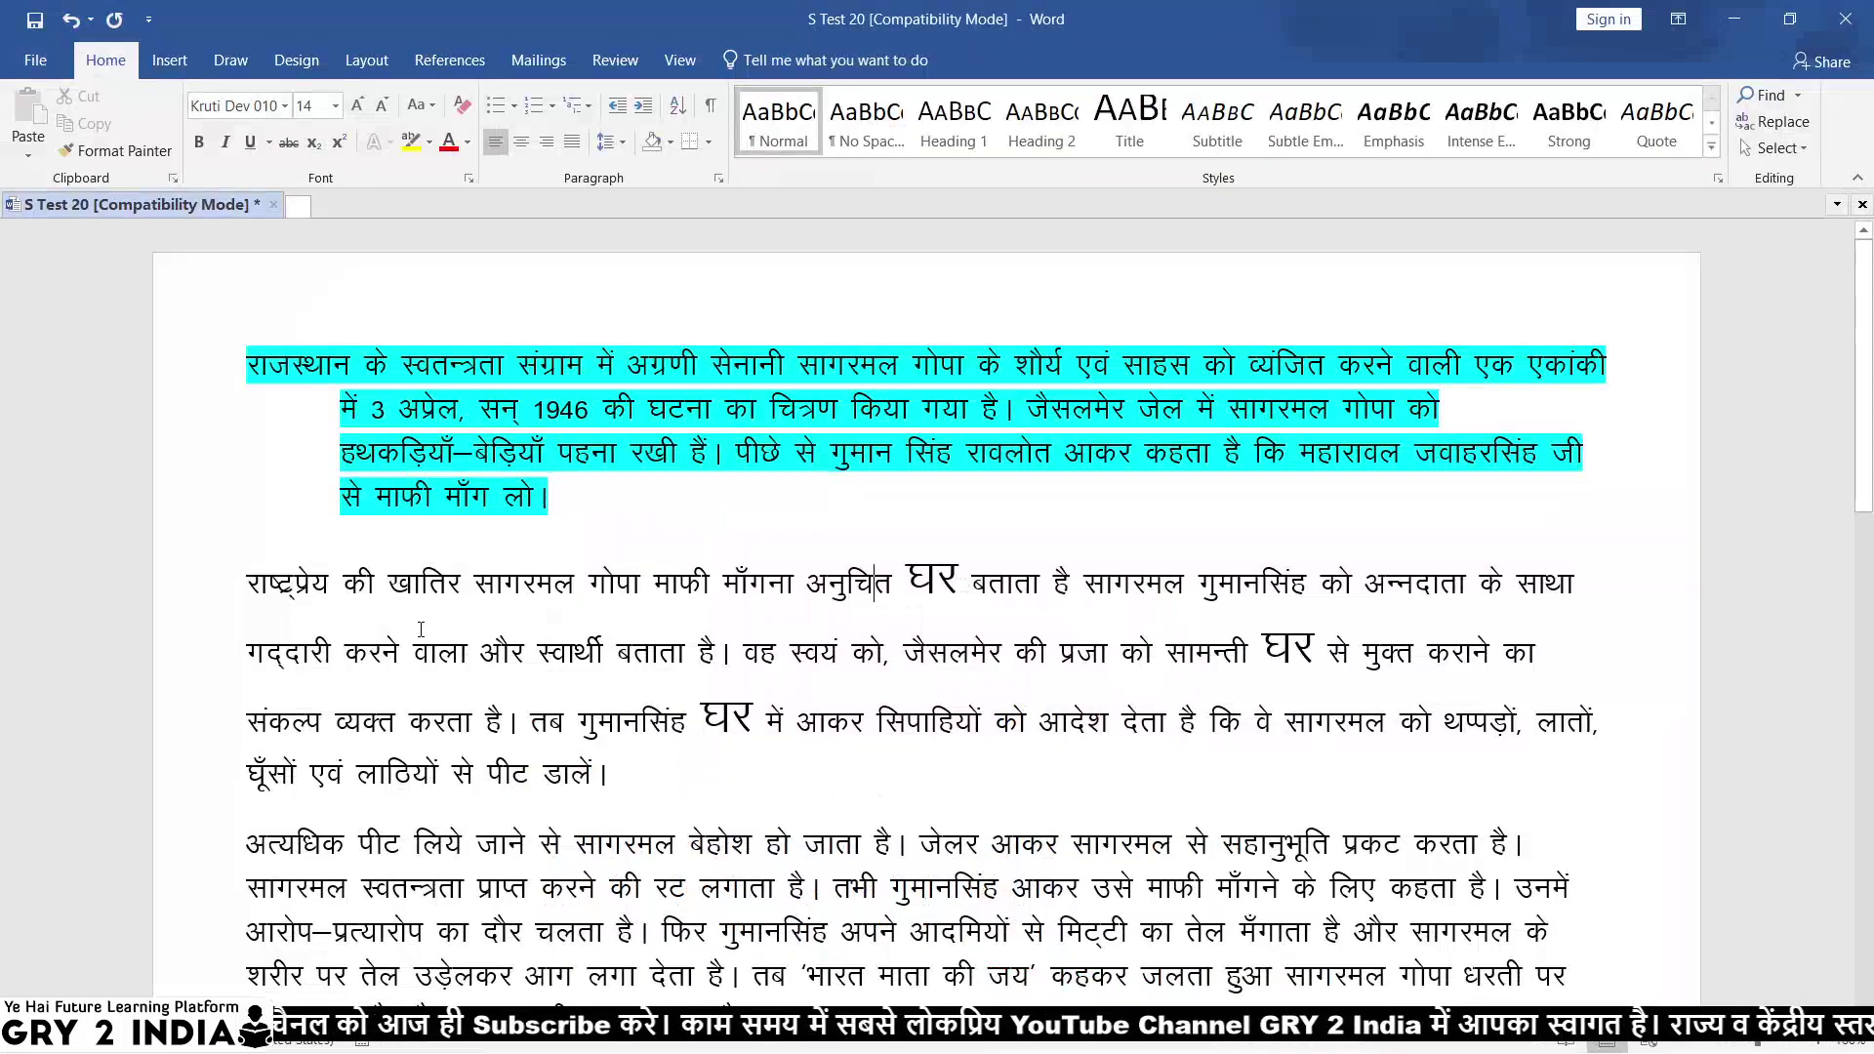
{"action": "scroll", "coordinate": [420, 629], "scroll_direction": "down", "scroll_amount": 5}
{"action": "scroll", "coordinate": [421, 630], "scroll_direction": "down", "scroll_amount": 1}
{"action": "left_click_drag", "start_coordinate": [248, 527], "coordinate": [415, 683]}
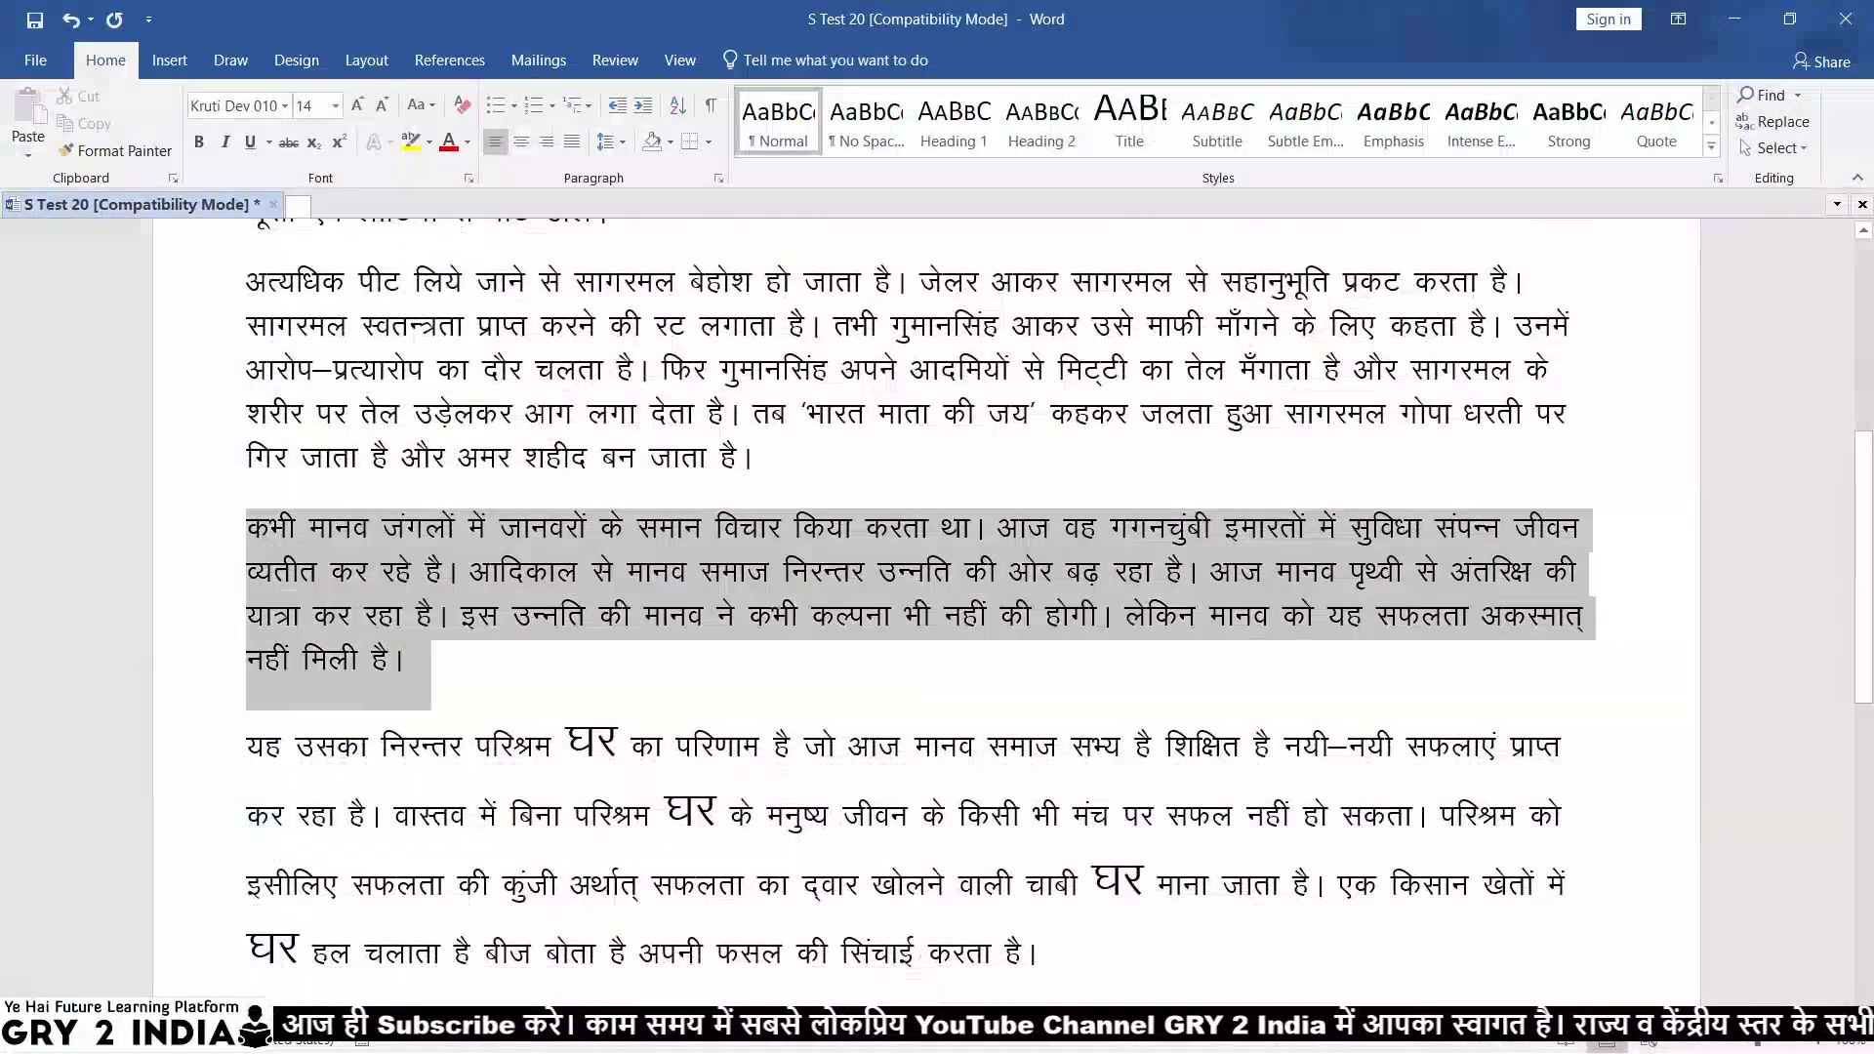
{"action": "left_click", "coordinate": [163, 74]}
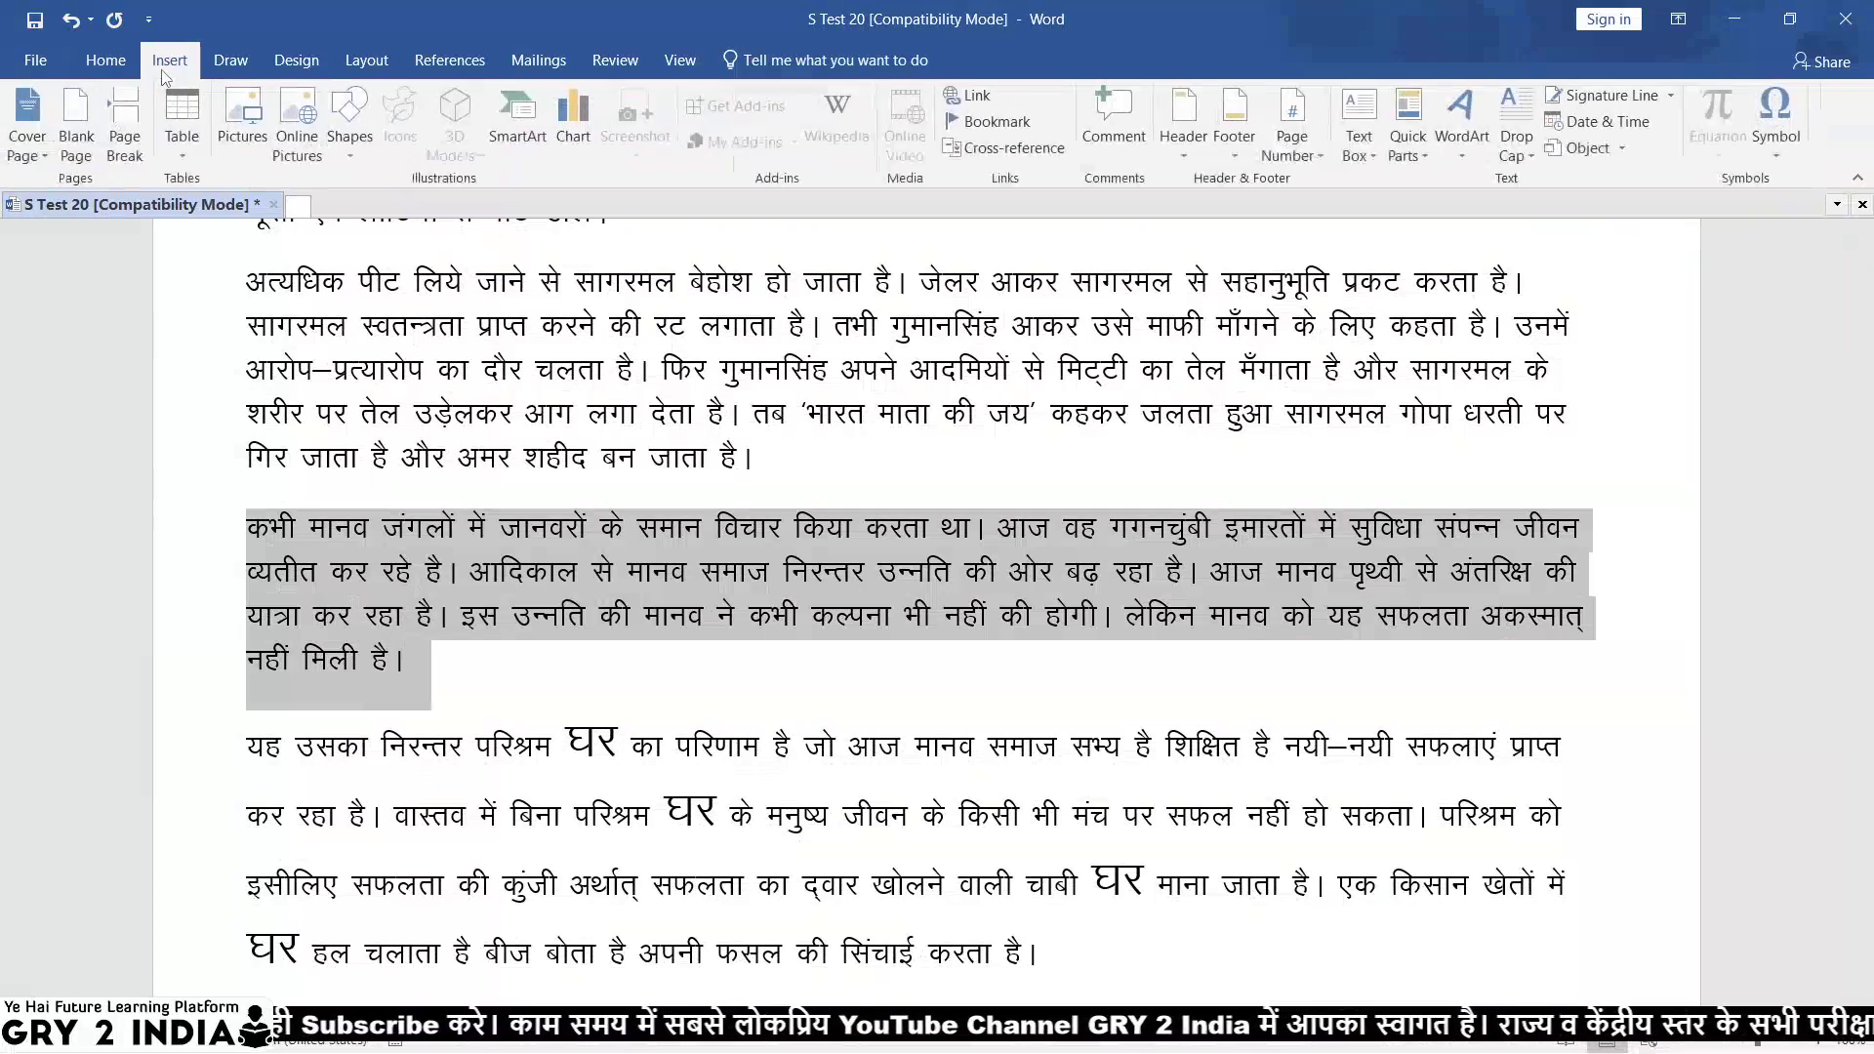
{"action": "left_click", "coordinate": [1533, 143]}
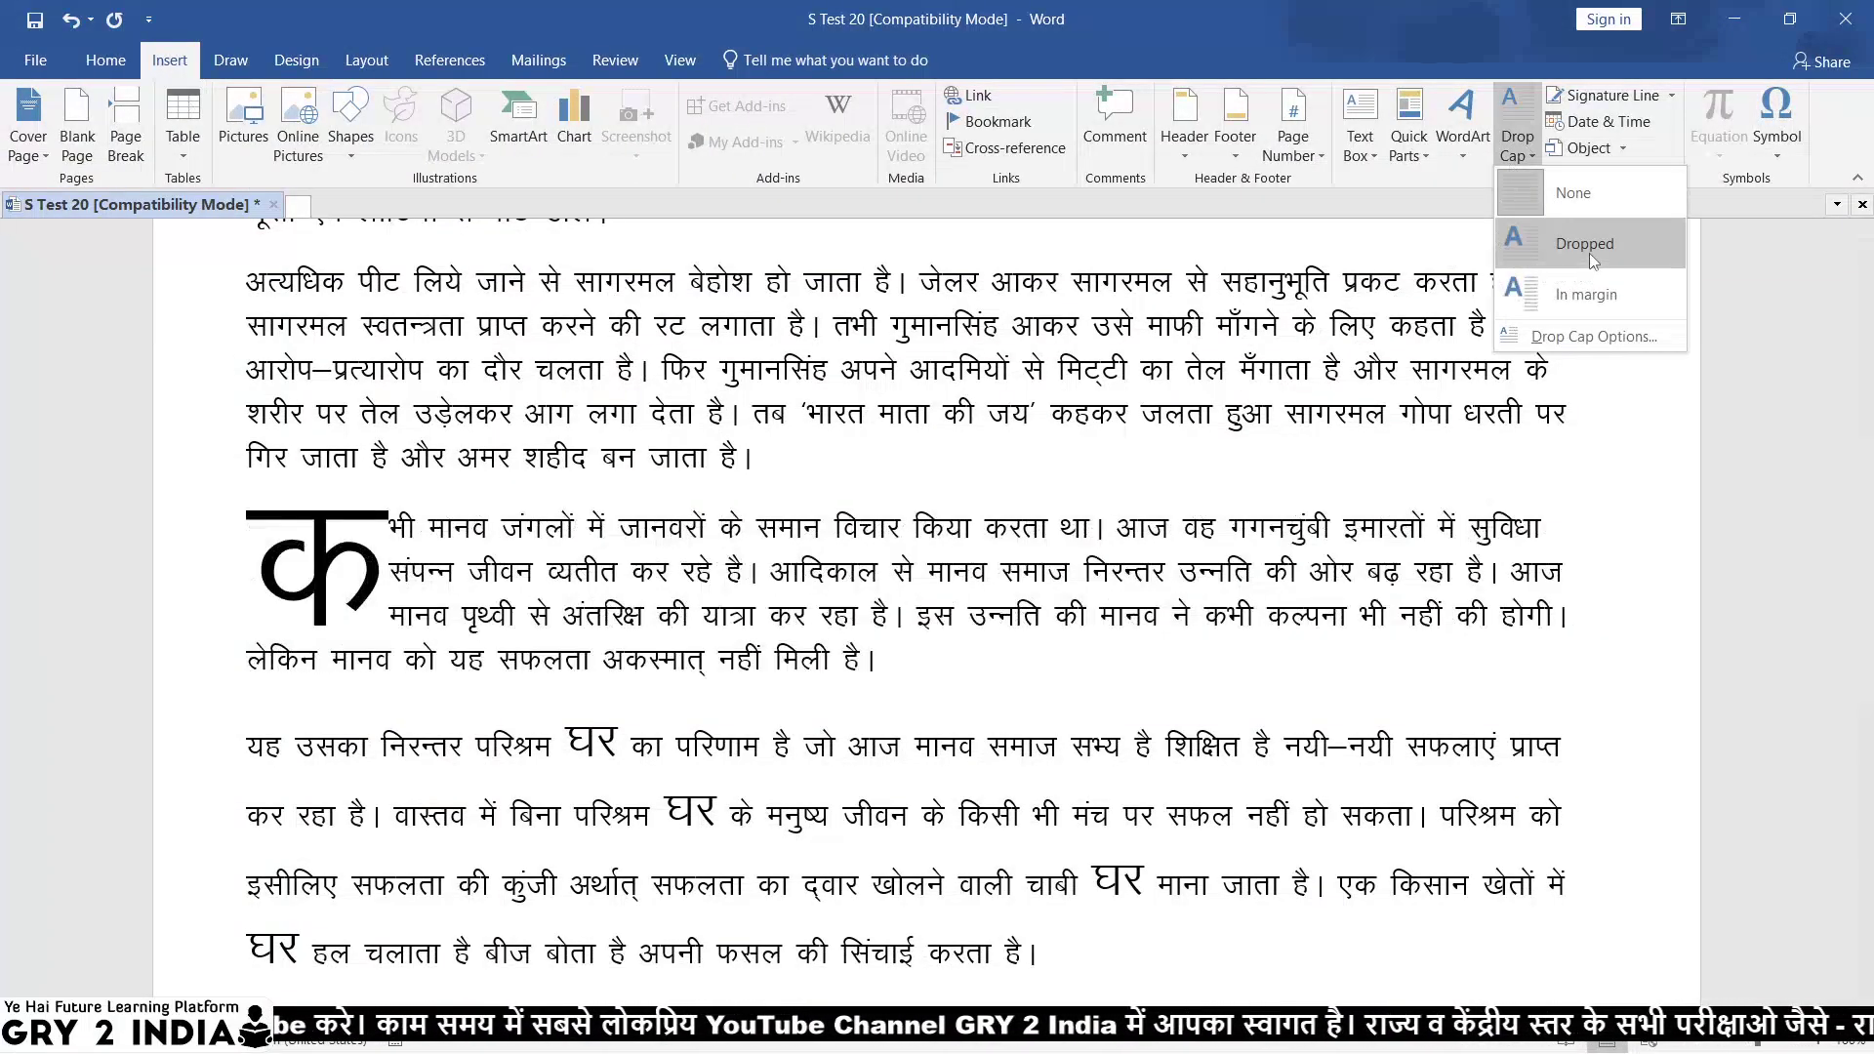
{"action": "left_click", "coordinate": [1589, 254]}
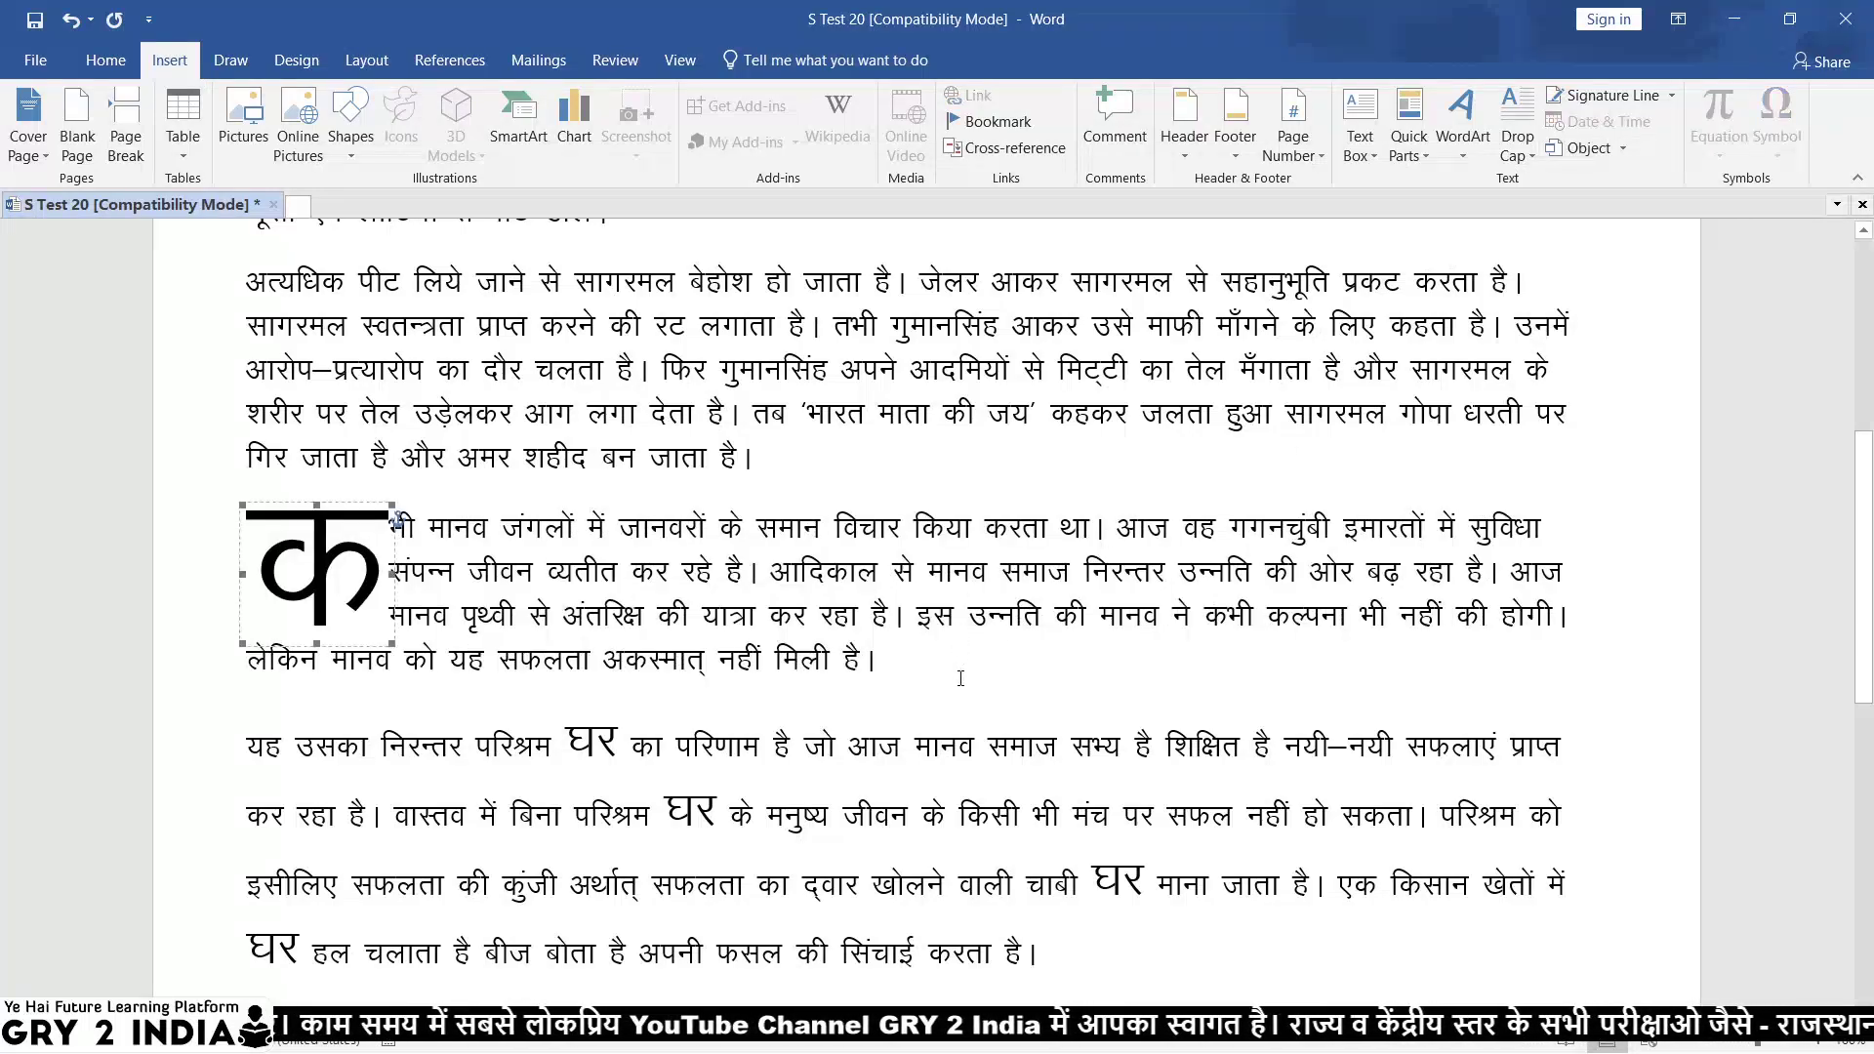
{"action": "key", "text": "alt+Tab"}
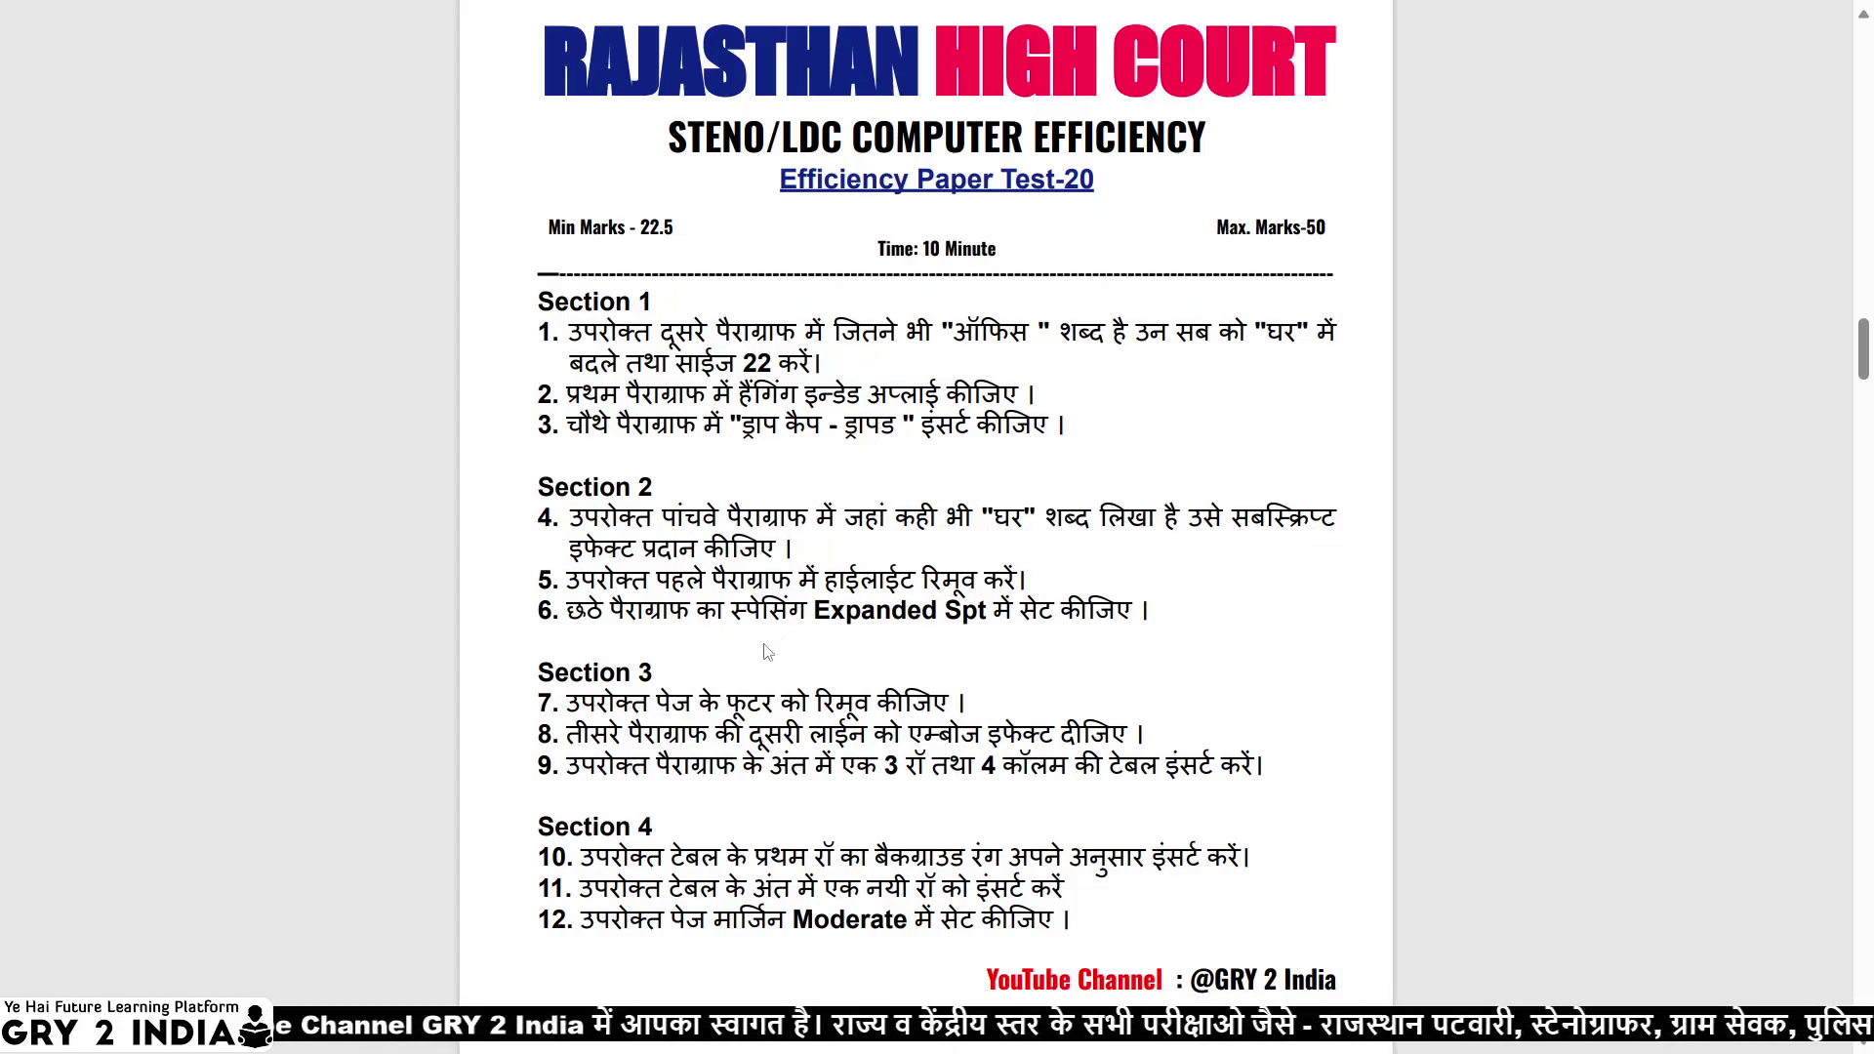
Find घर and select all 7 matches in the main document.
{"action": "key", "text": "alt+Tab"}
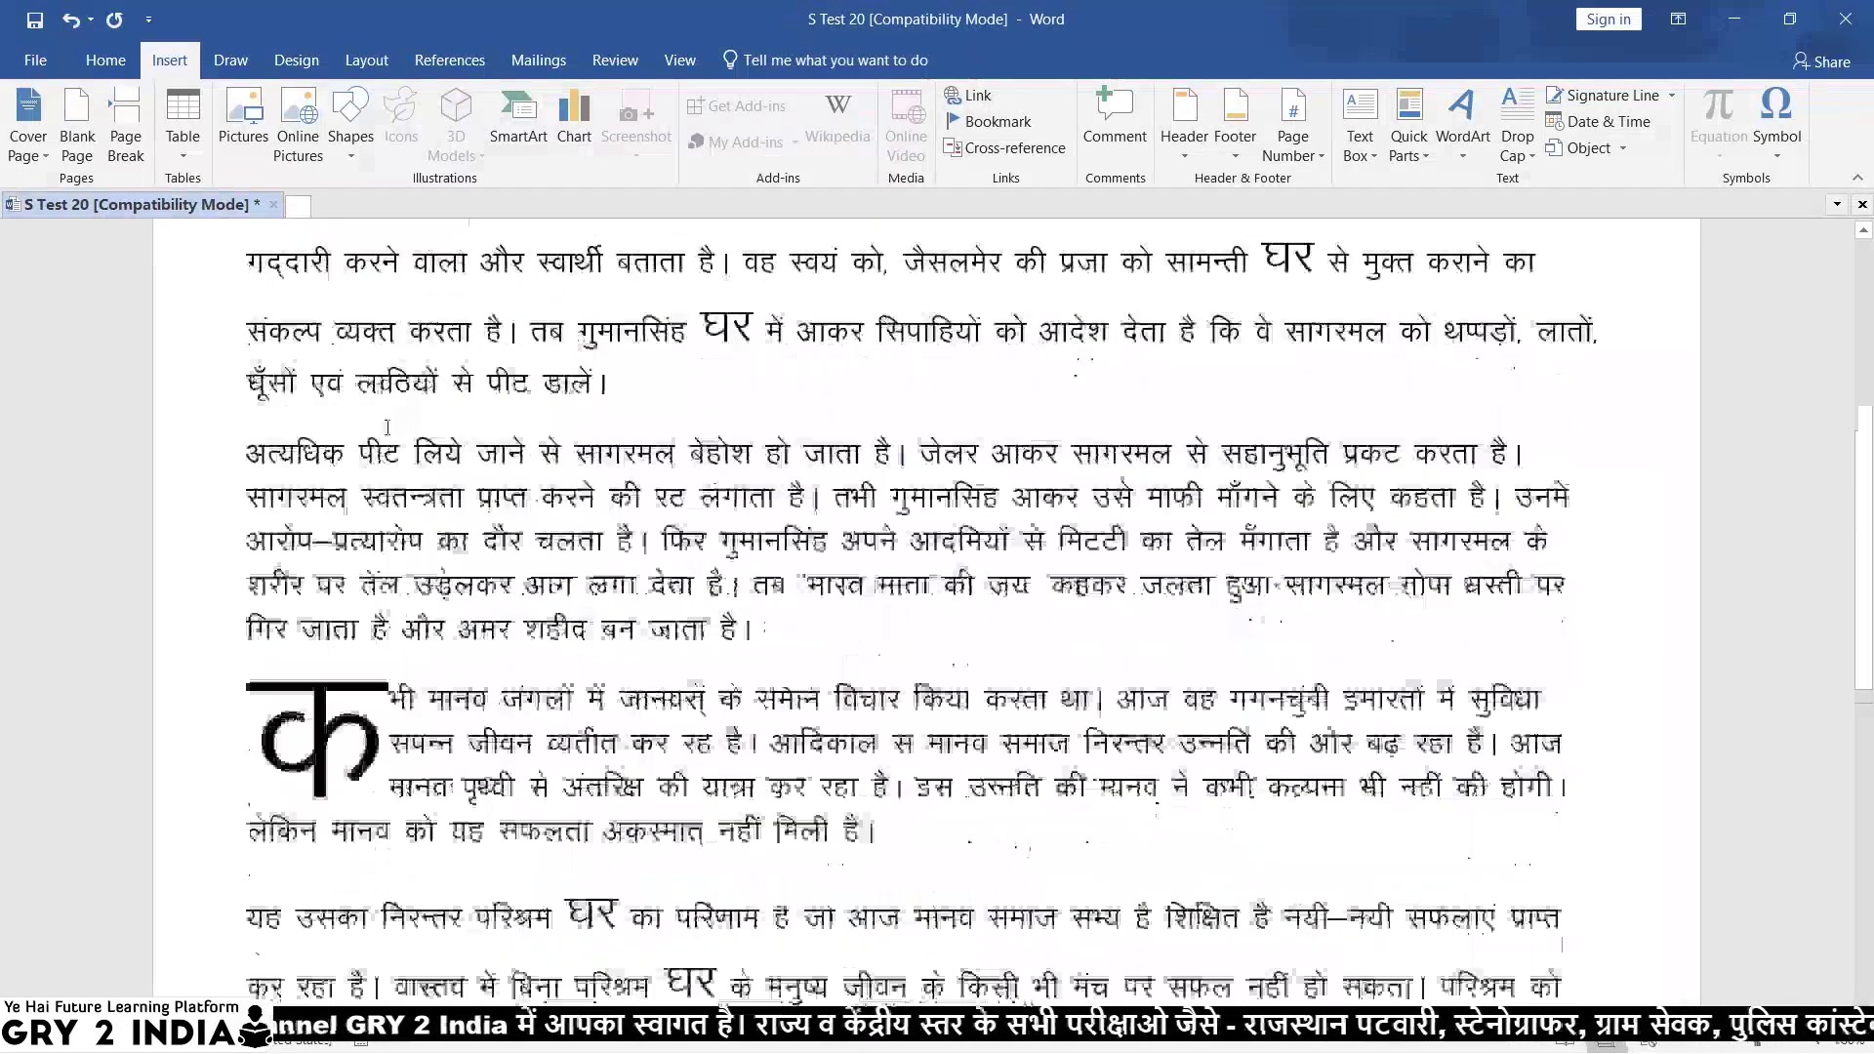
{"action": "scroll", "coordinate": [388, 426], "scroll_direction": "up", "scroll_amount": 4}
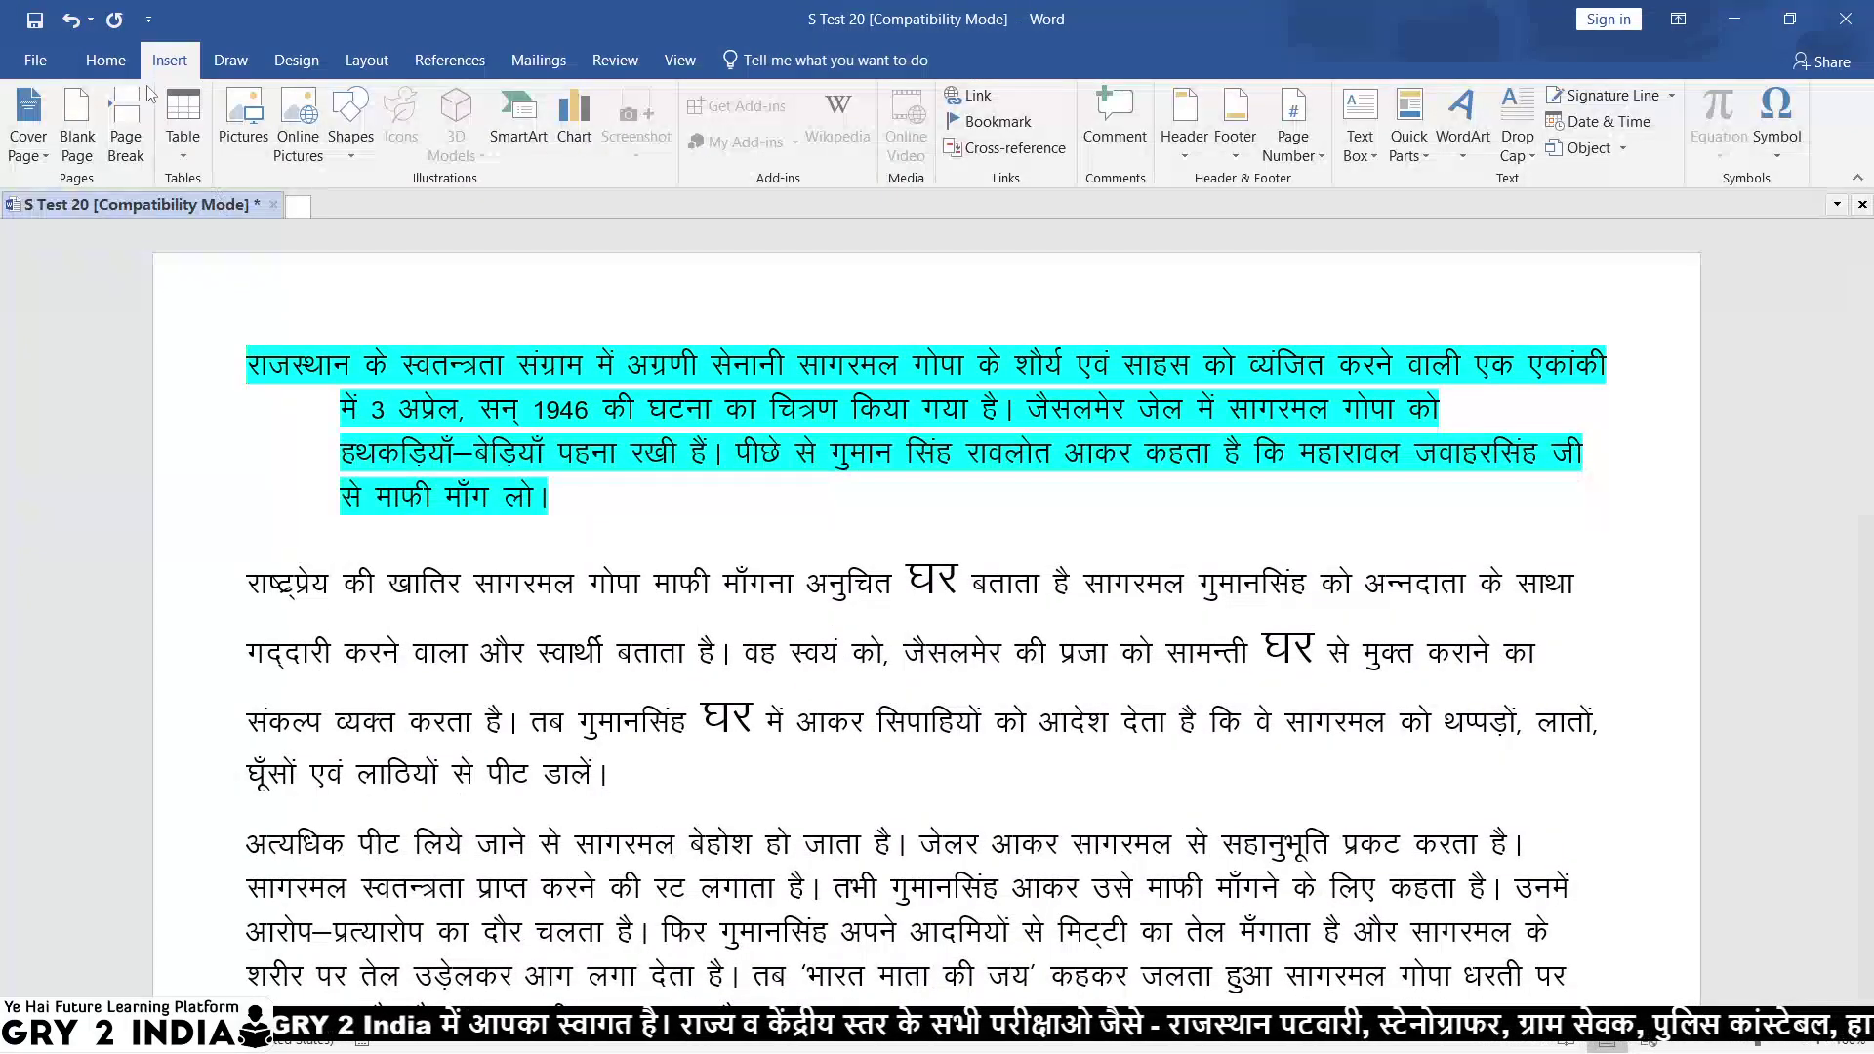
{"action": "left_click", "coordinate": [106, 59]}
{"action": "left_click", "coordinate": [1798, 95]}
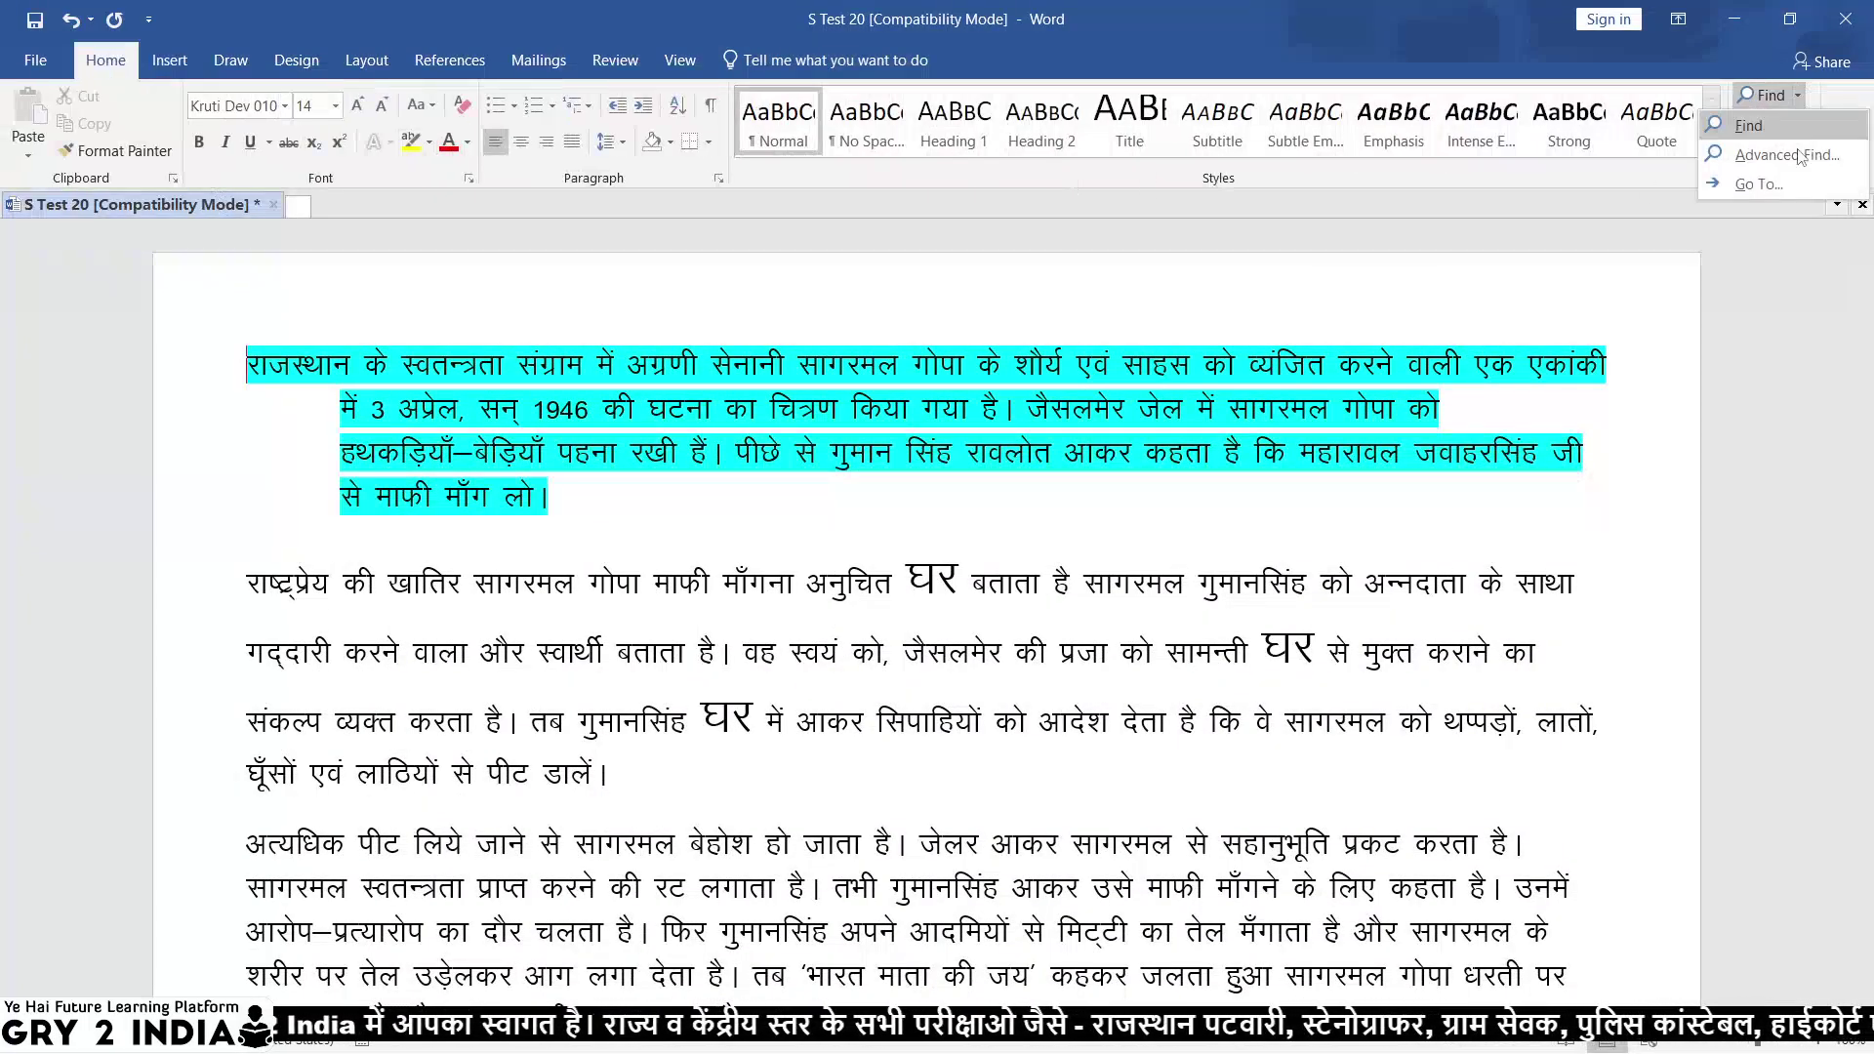
{"action": "left_click", "coordinate": [1757, 134]}
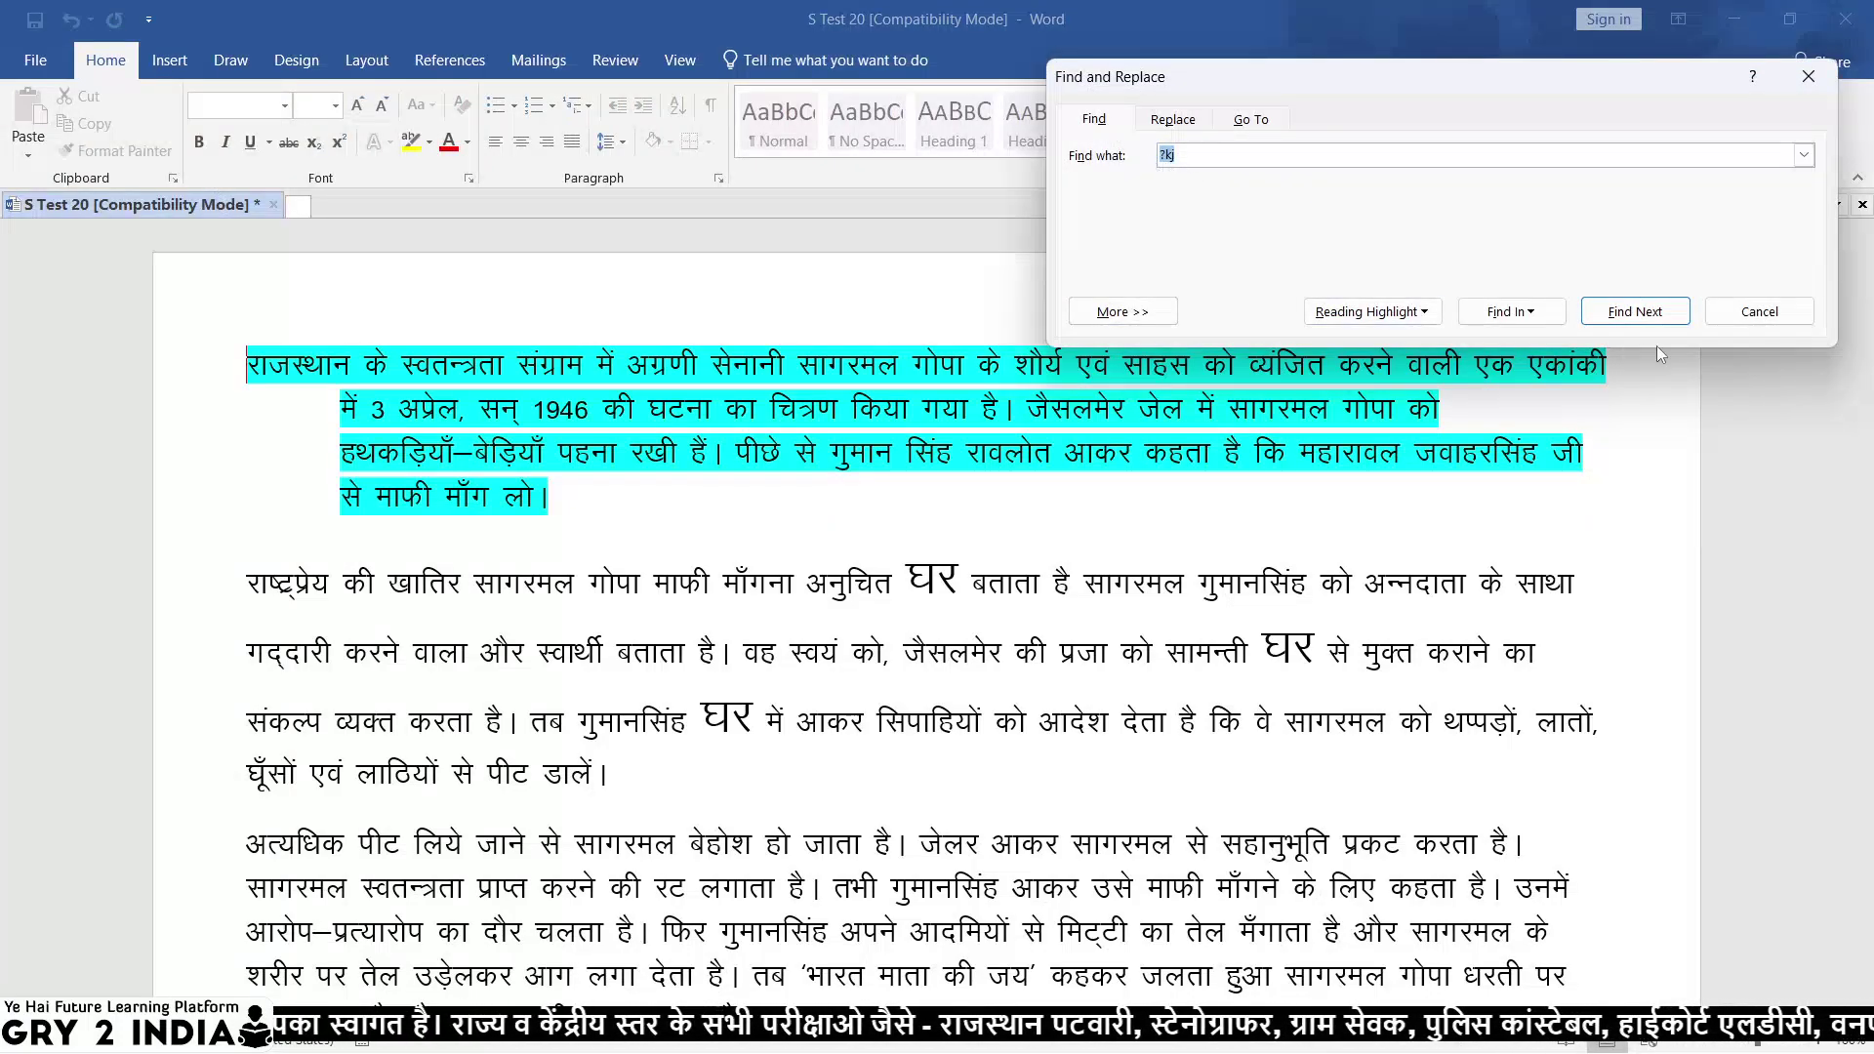
{"action": "left_click", "coordinate": [1520, 318]}
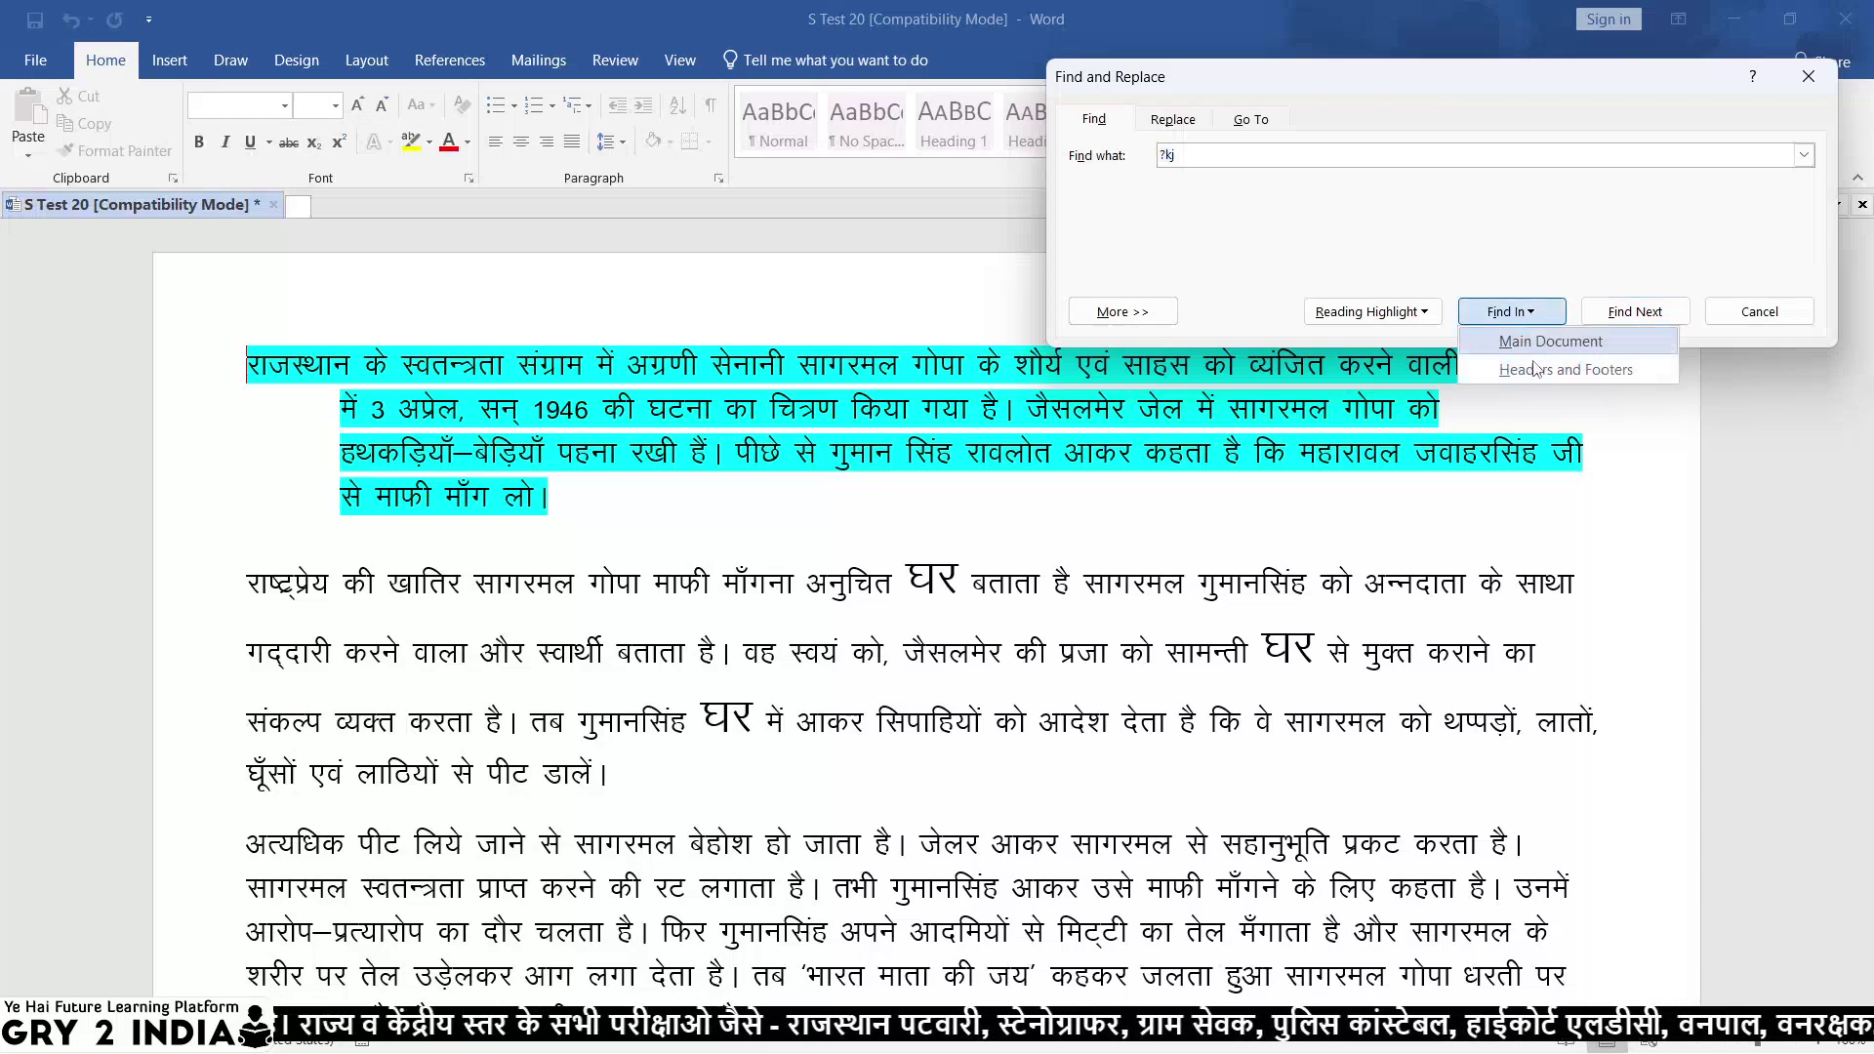
{"action": "left_click", "coordinate": [1551, 340]}
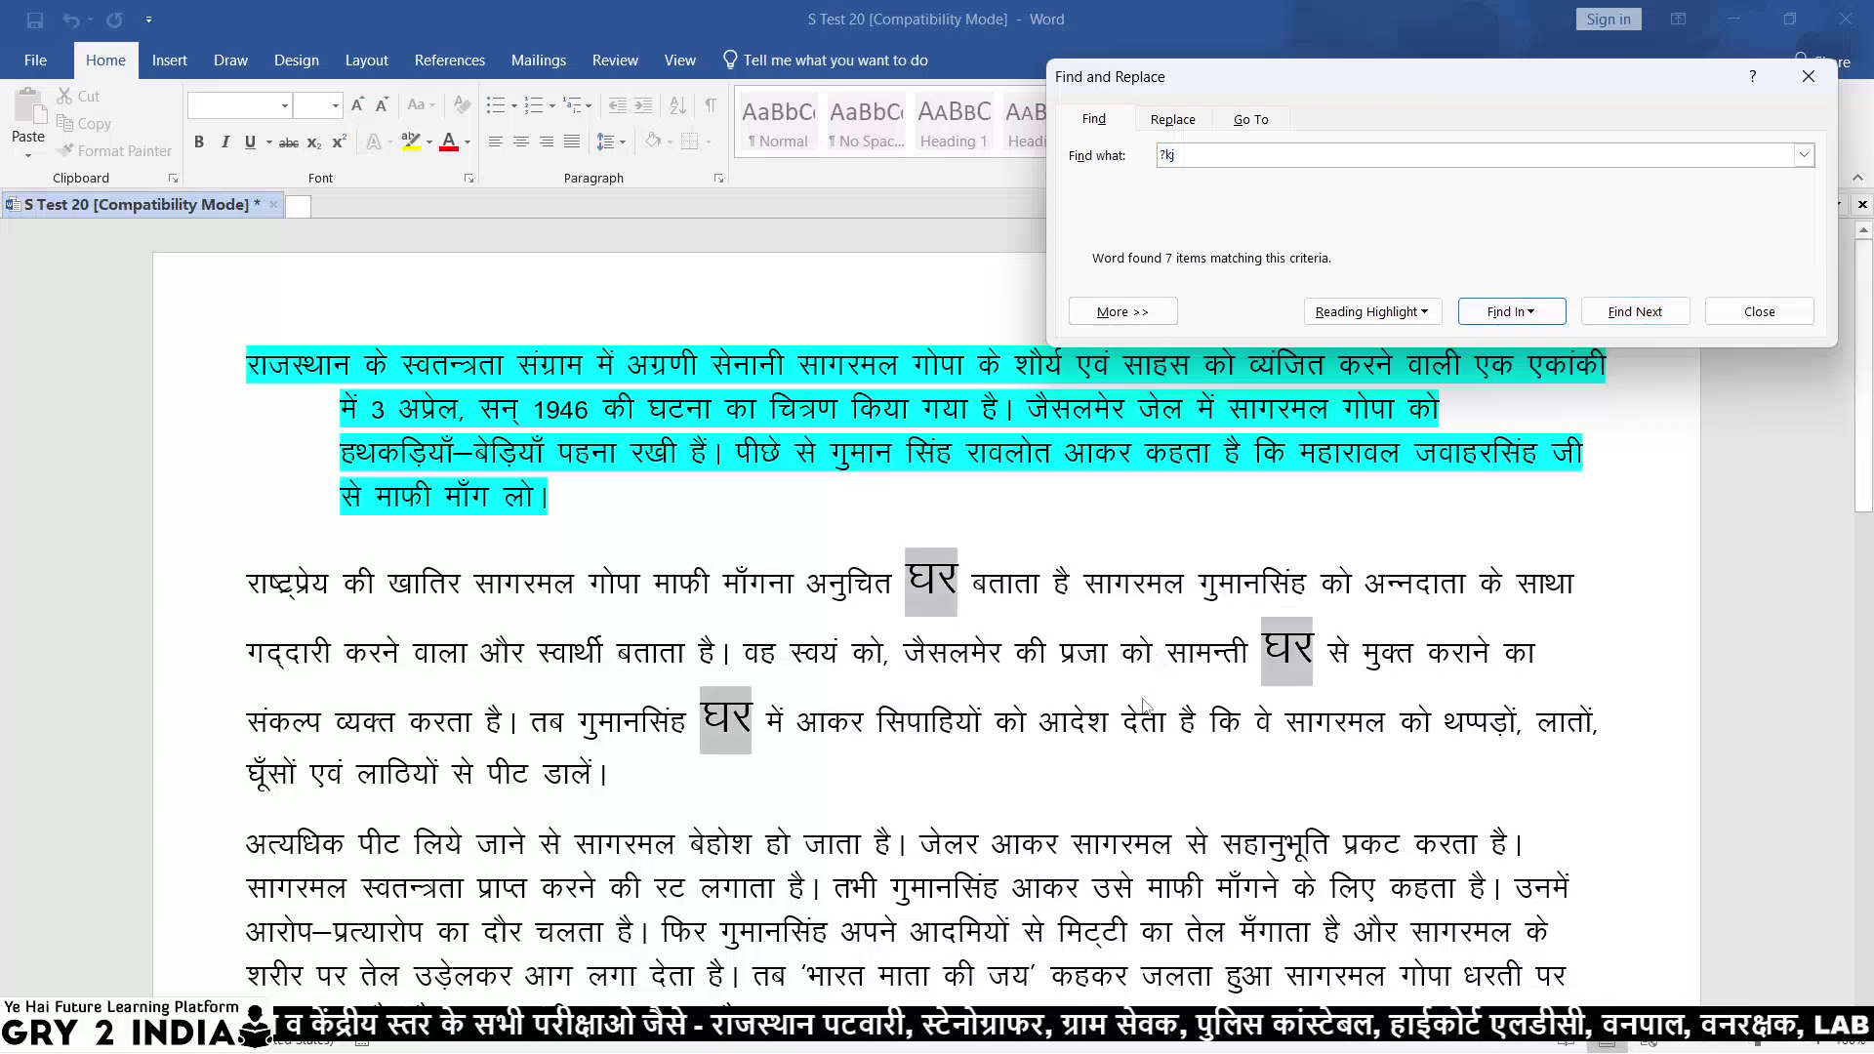
Review the selected घर matches, close the search, and return to the task sheet.
{"action": "scroll", "coordinate": [1144, 703], "scroll_direction": "down", "scroll_amount": 3}
{"action": "scroll", "coordinate": [1073, 732], "scroll_direction": "down", "scroll_amount": 3}
{"action": "scroll", "coordinate": [976, 771], "scroll_direction": "down", "scroll_amount": 2}
{"action": "scroll", "coordinate": [913, 802], "scroll_direction": "down", "scroll_amount": 1}
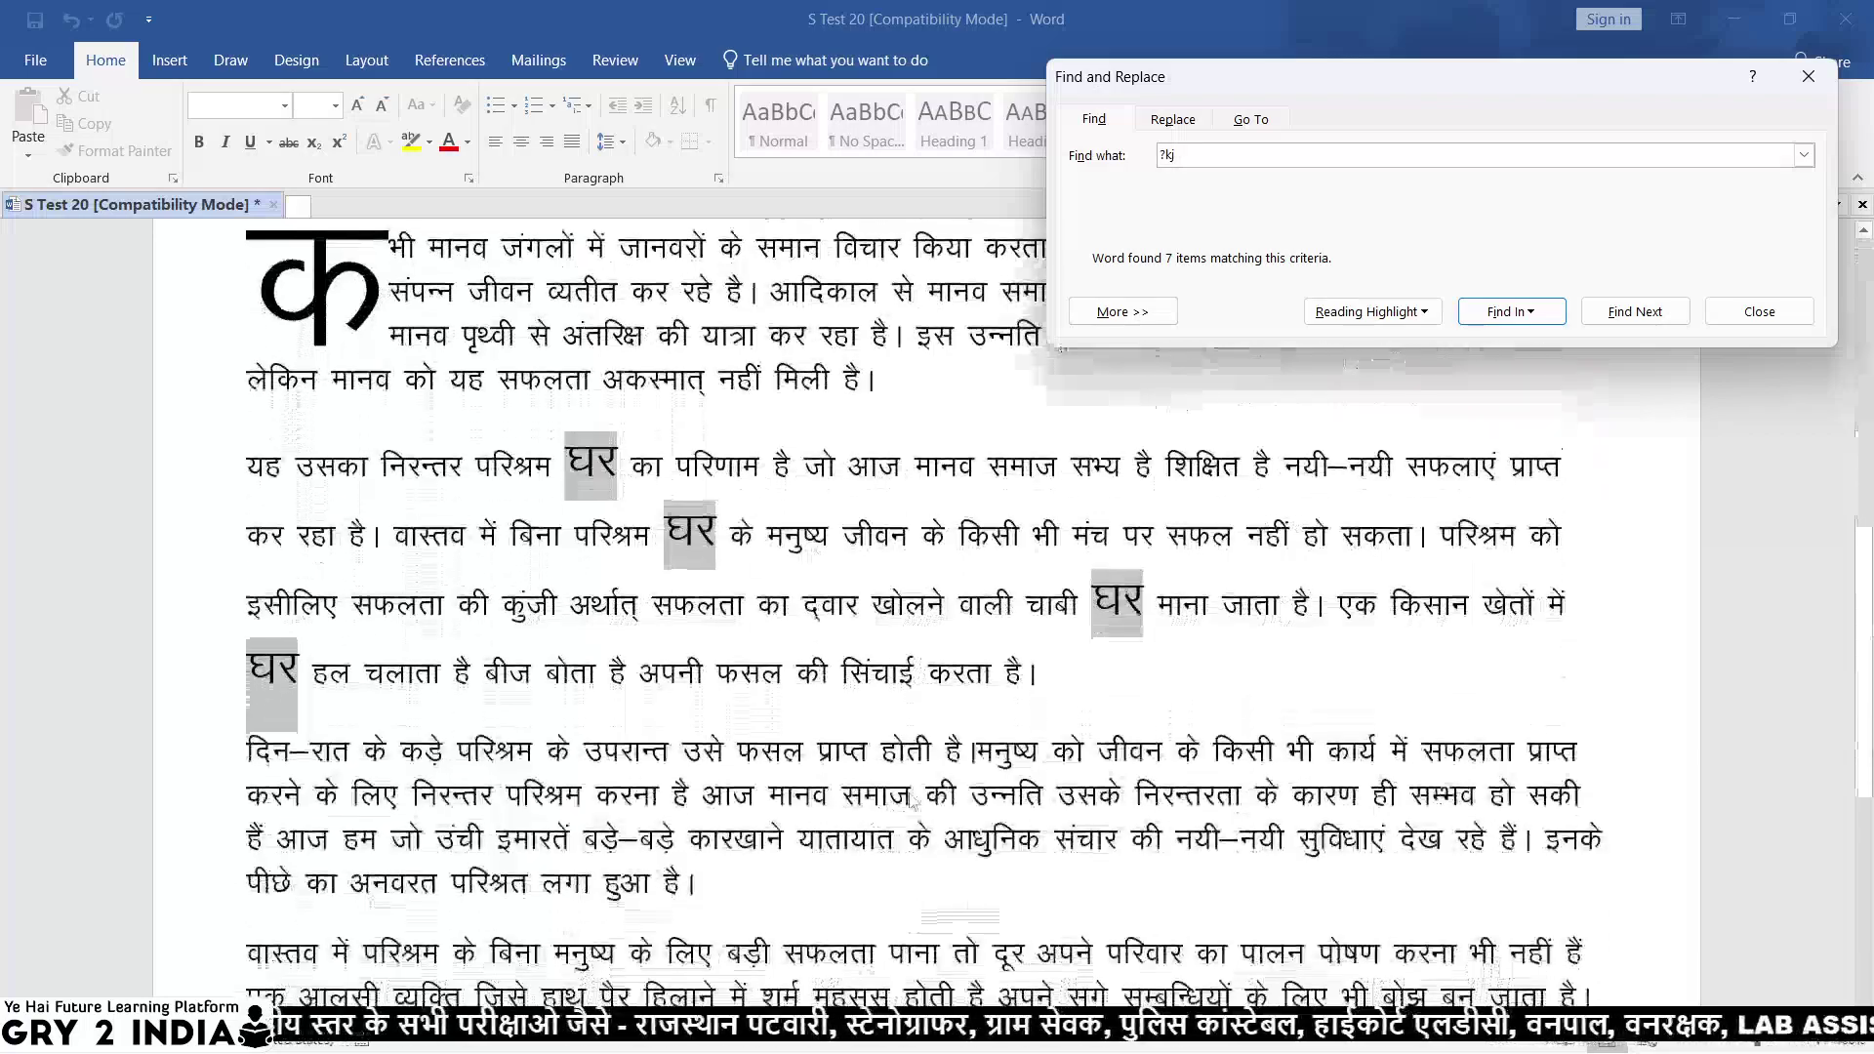
{"action": "scroll", "coordinate": [976, 742], "scroll_direction": "down", "scroll_amount": 2}
{"action": "scroll", "coordinate": [1122, 635], "scroll_direction": "down", "scroll_amount": 1}
{"action": "scroll", "coordinate": [1318, 488], "scroll_direction": "up", "scroll_amount": 1}
{"action": "scroll", "coordinate": [1513, 371], "scroll_direction": "up", "scroll_amount": 1}
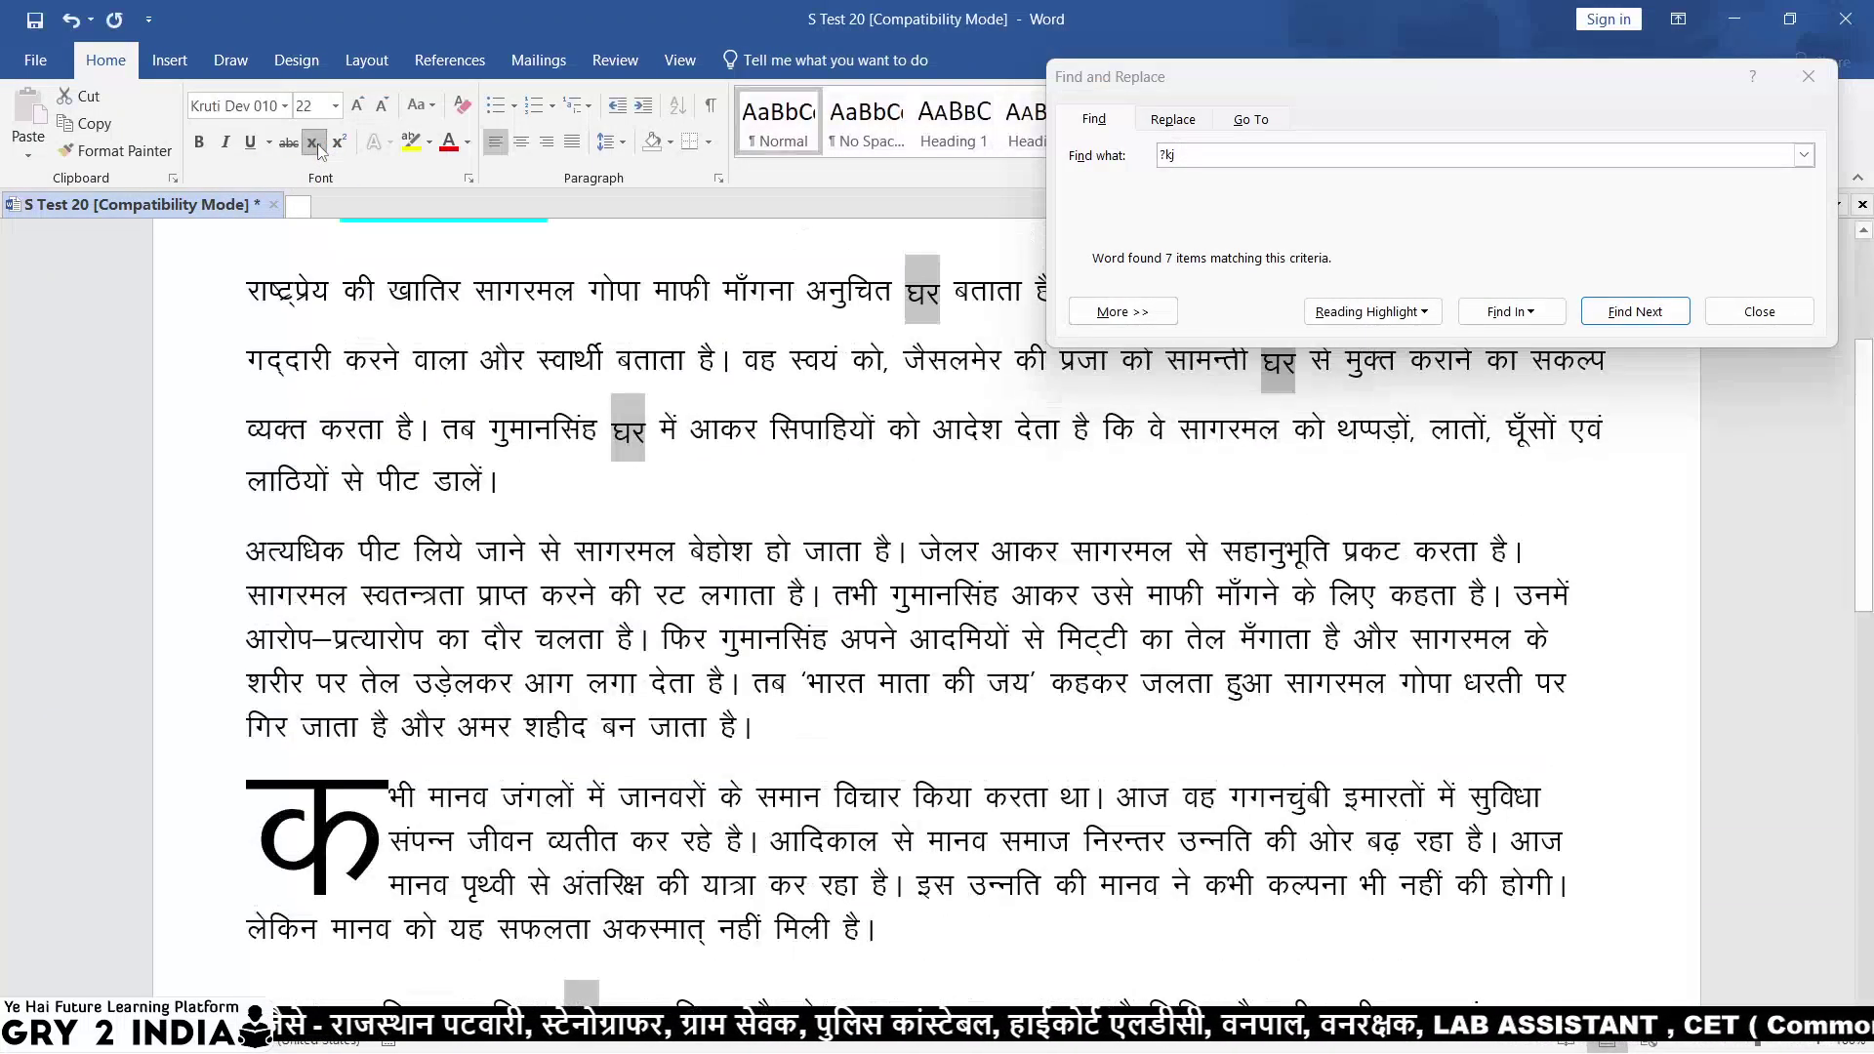
{"action": "left_click", "coordinate": [1759, 311]}
{"action": "key", "text": "alt+Tab"}
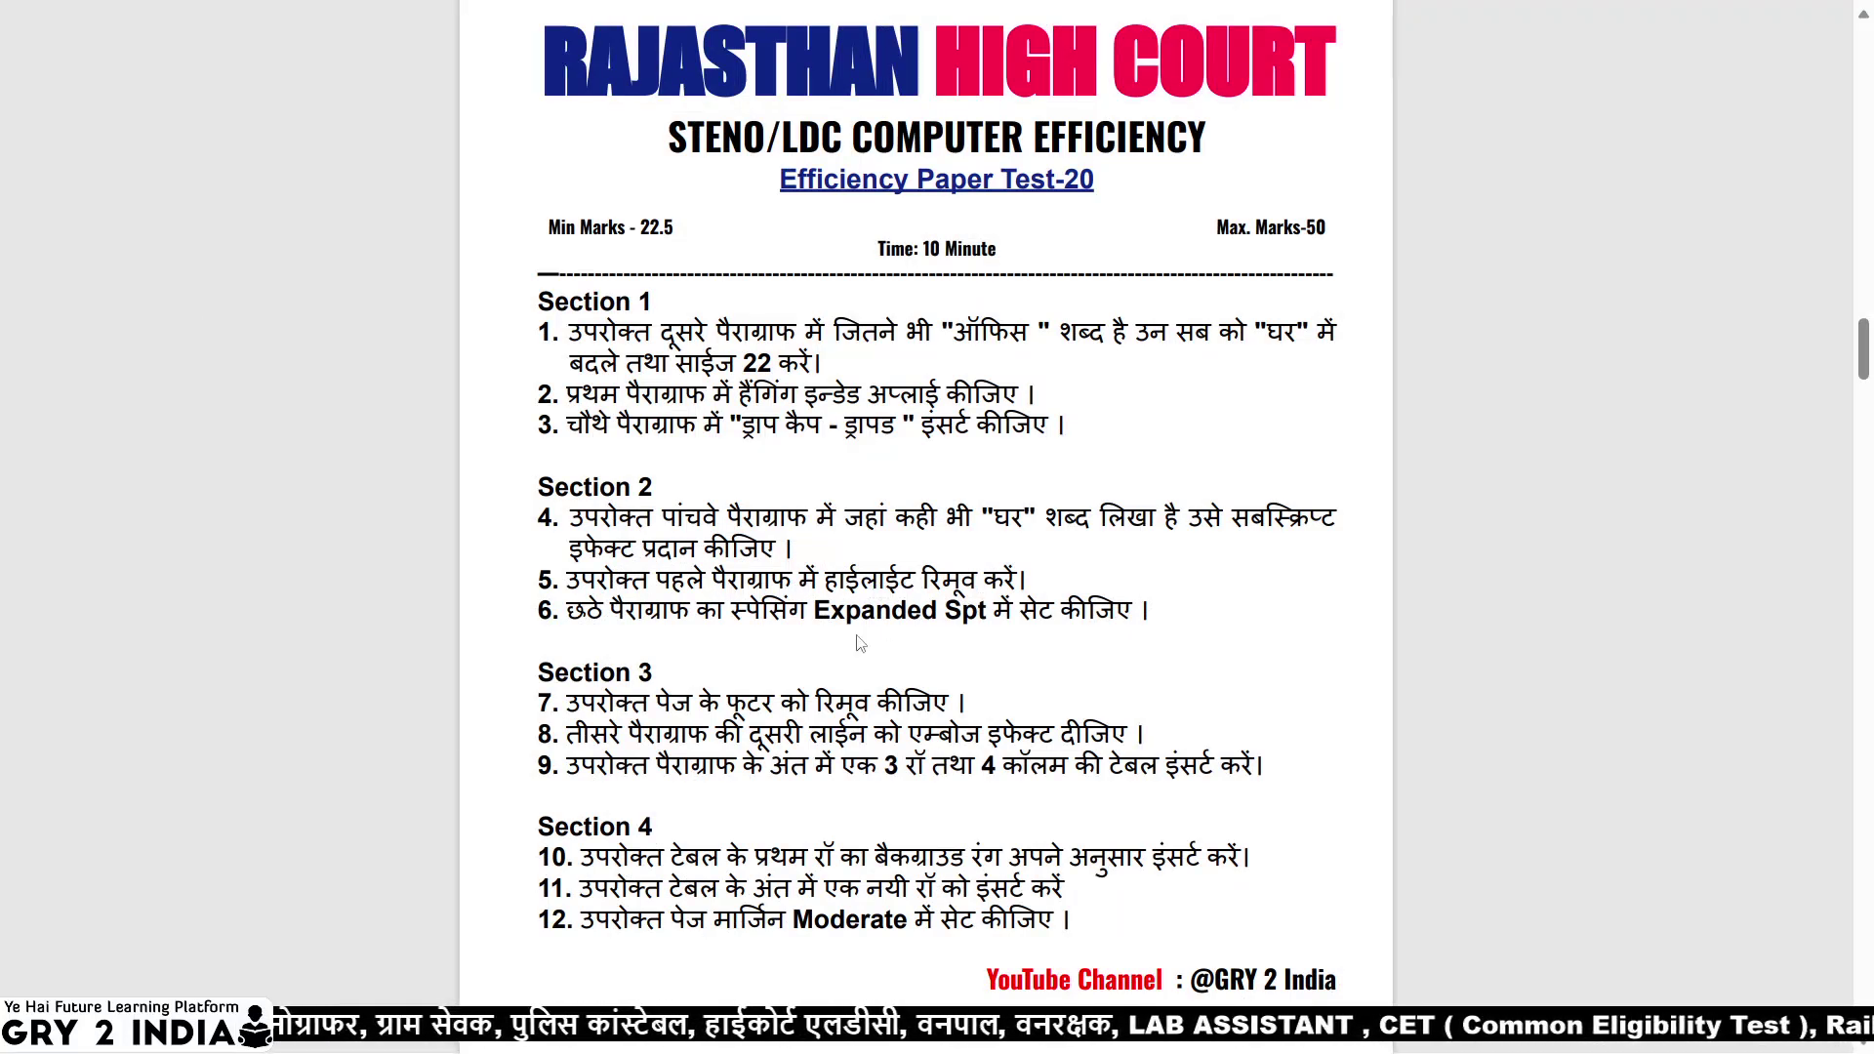
Set the first paragraph's text highlight colour to No Color.
{"action": "key", "text": "alt+Tab"}
{"action": "scroll", "coordinate": [597, 506], "scroll_direction": "up", "scroll_amount": 3}
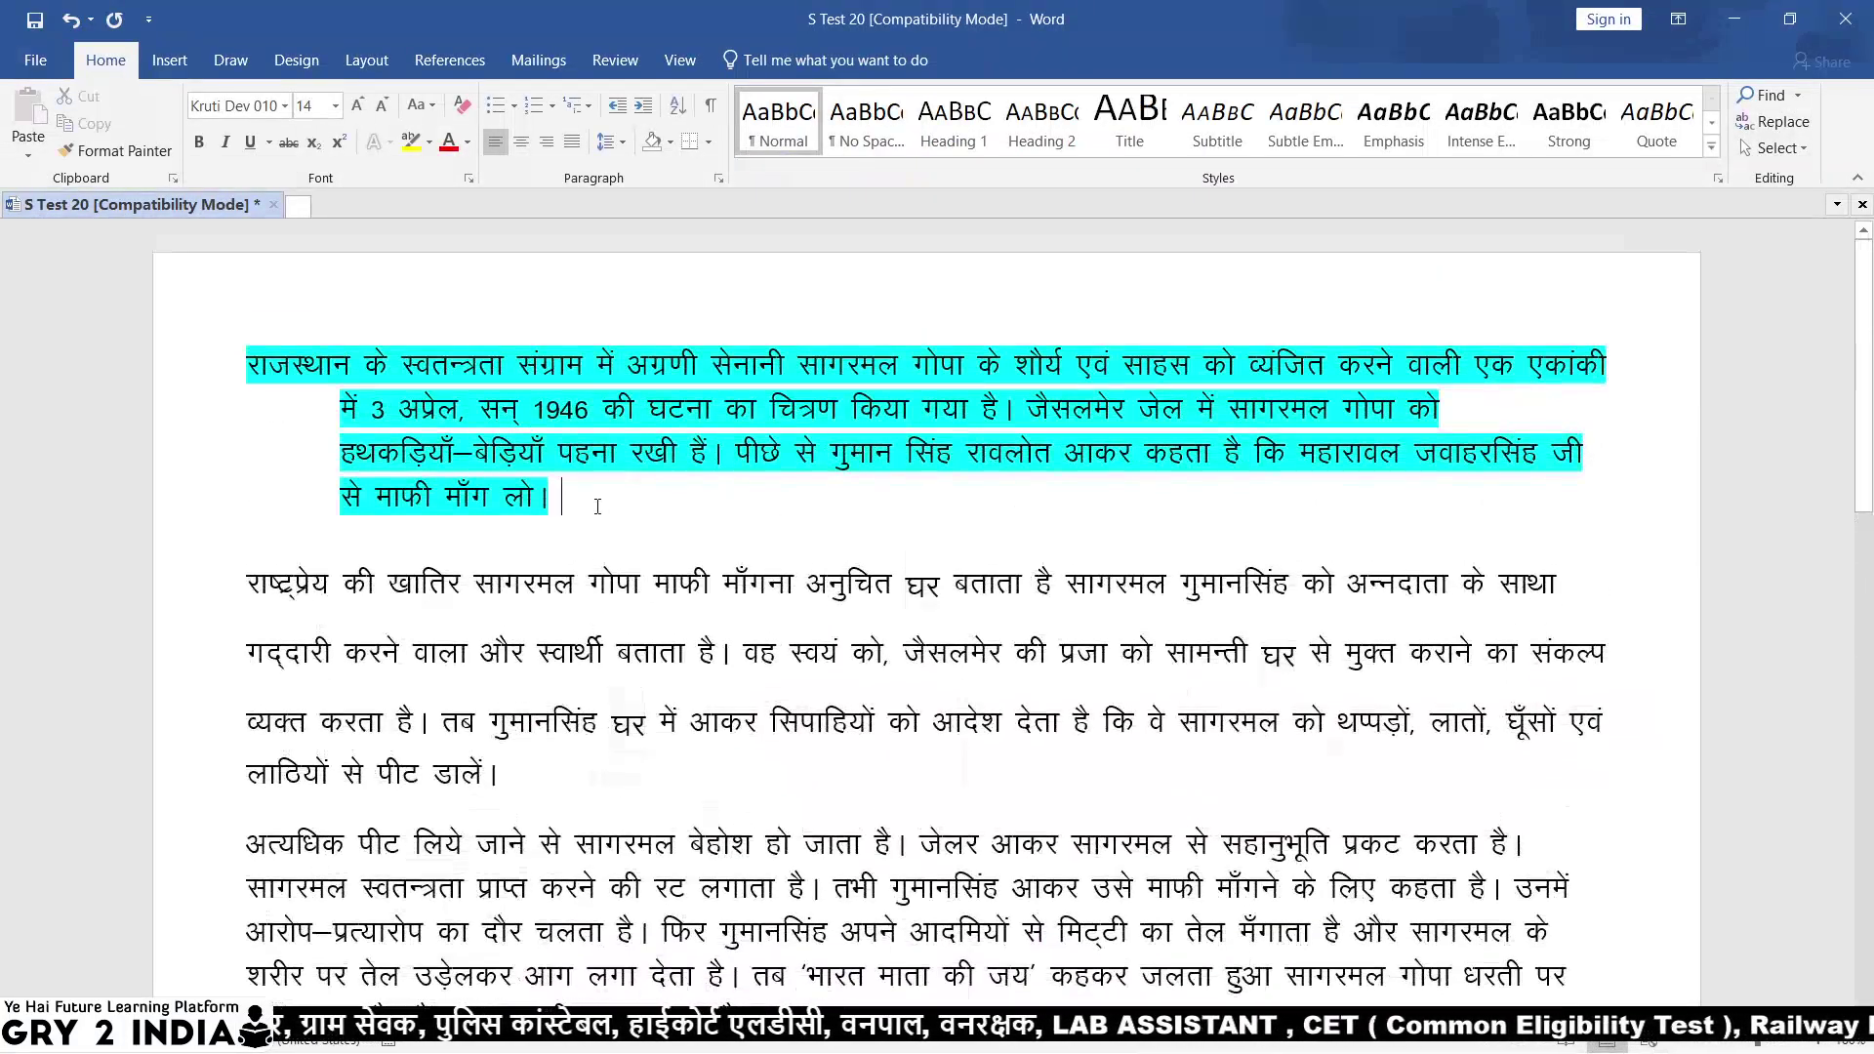
{"action": "left_click_drag", "start_coordinate": [597, 506], "coordinate": [252, 342]}
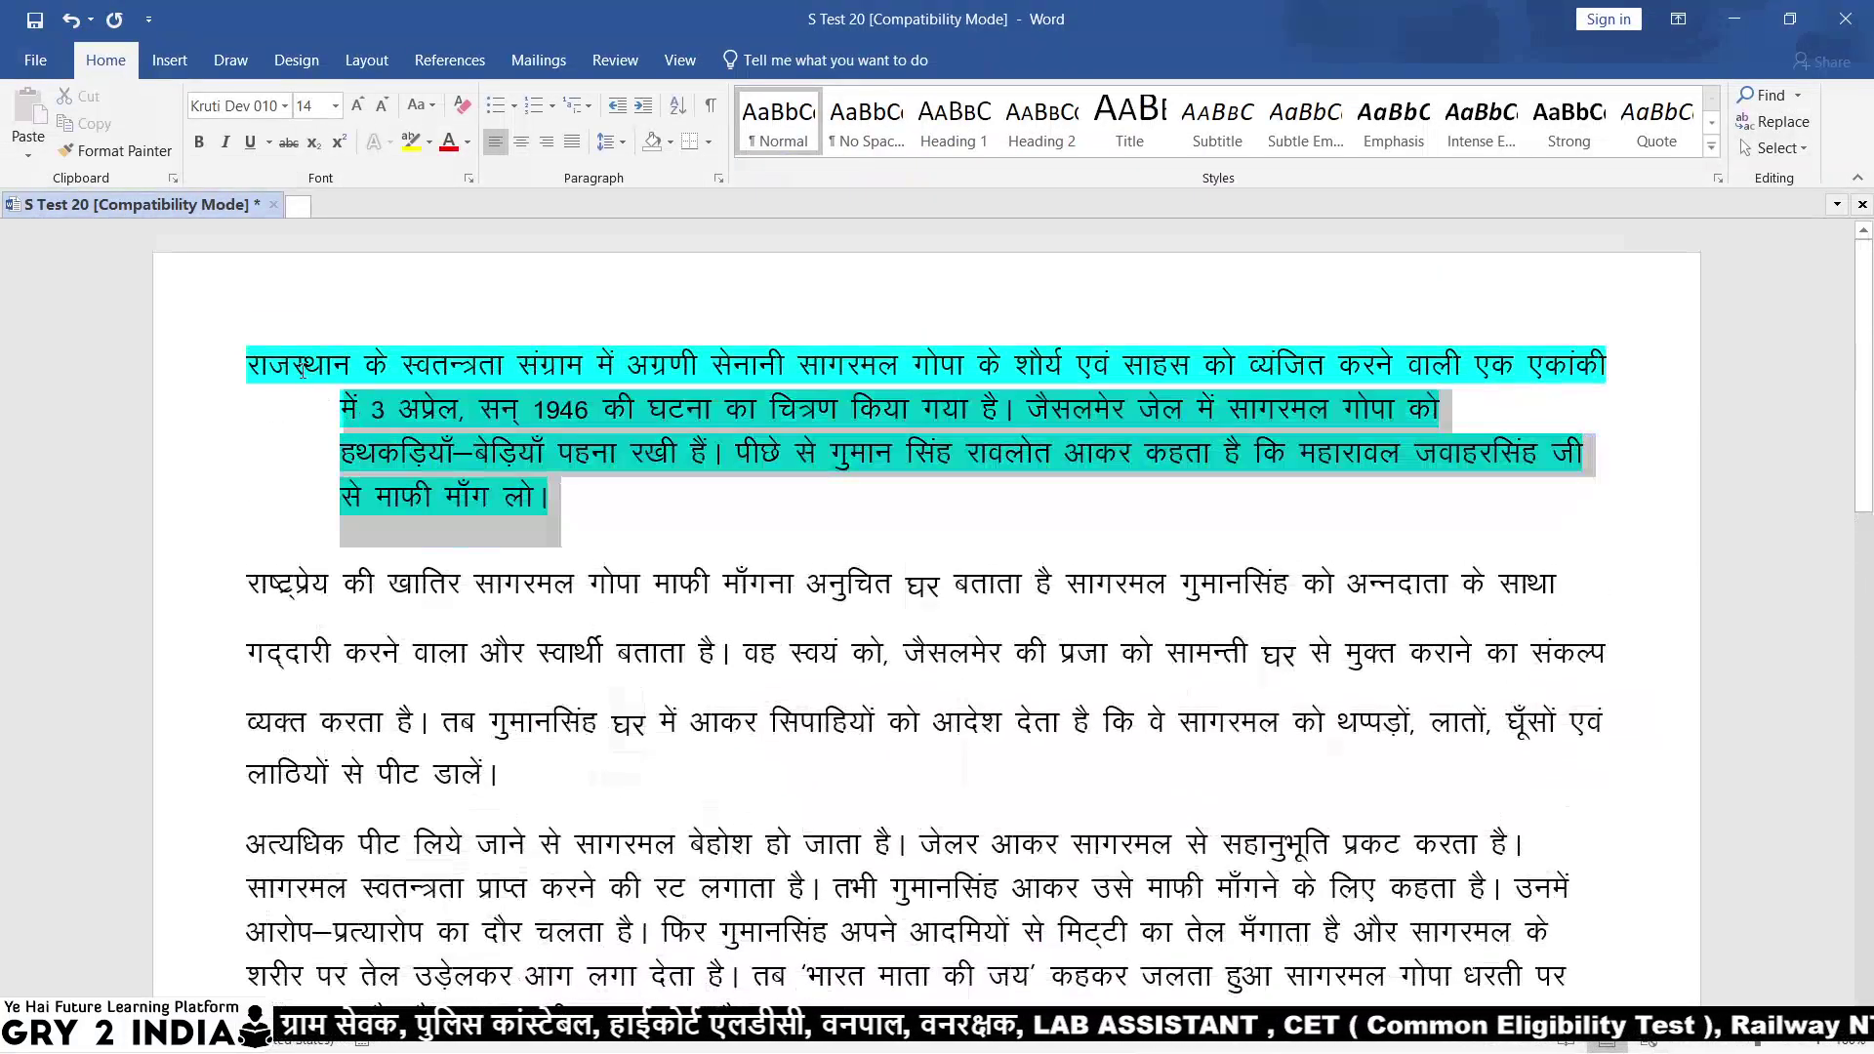
{"action": "left_click", "coordinate": [430, 142]}
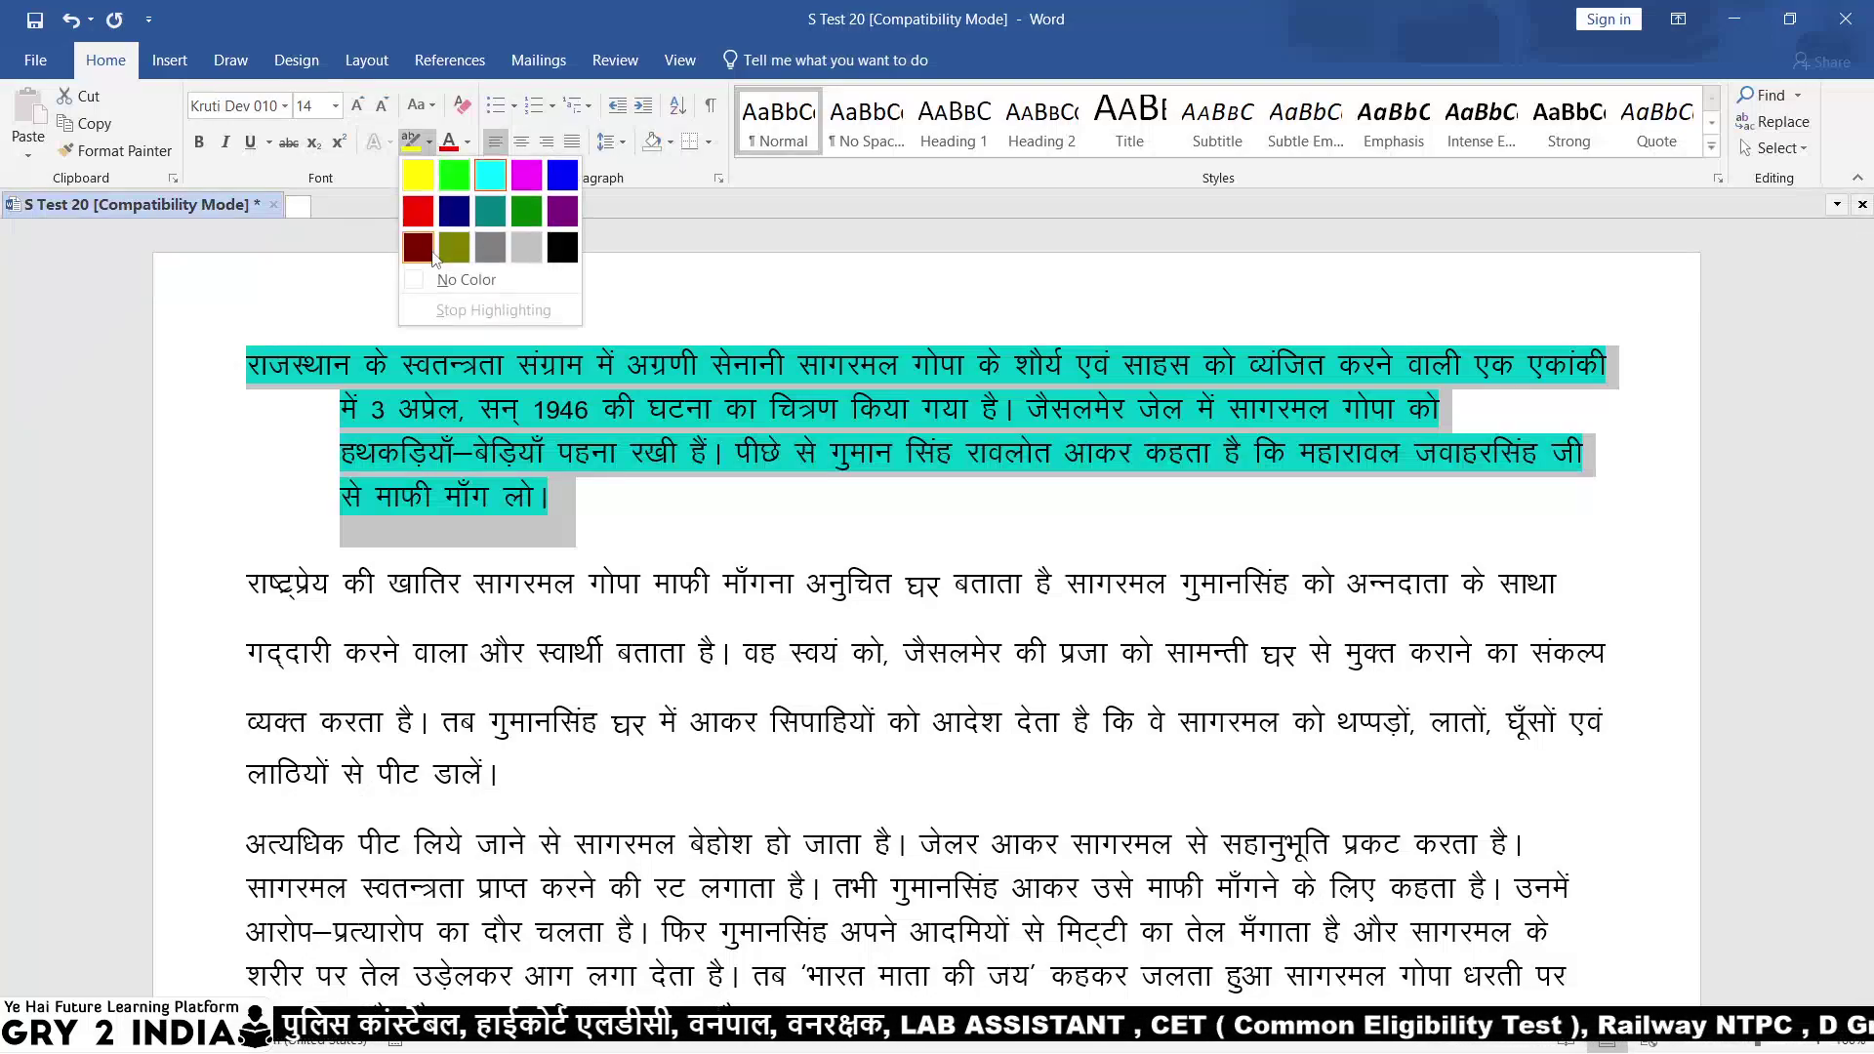
{"action": "left_click", "coordinate": [467, 280]}
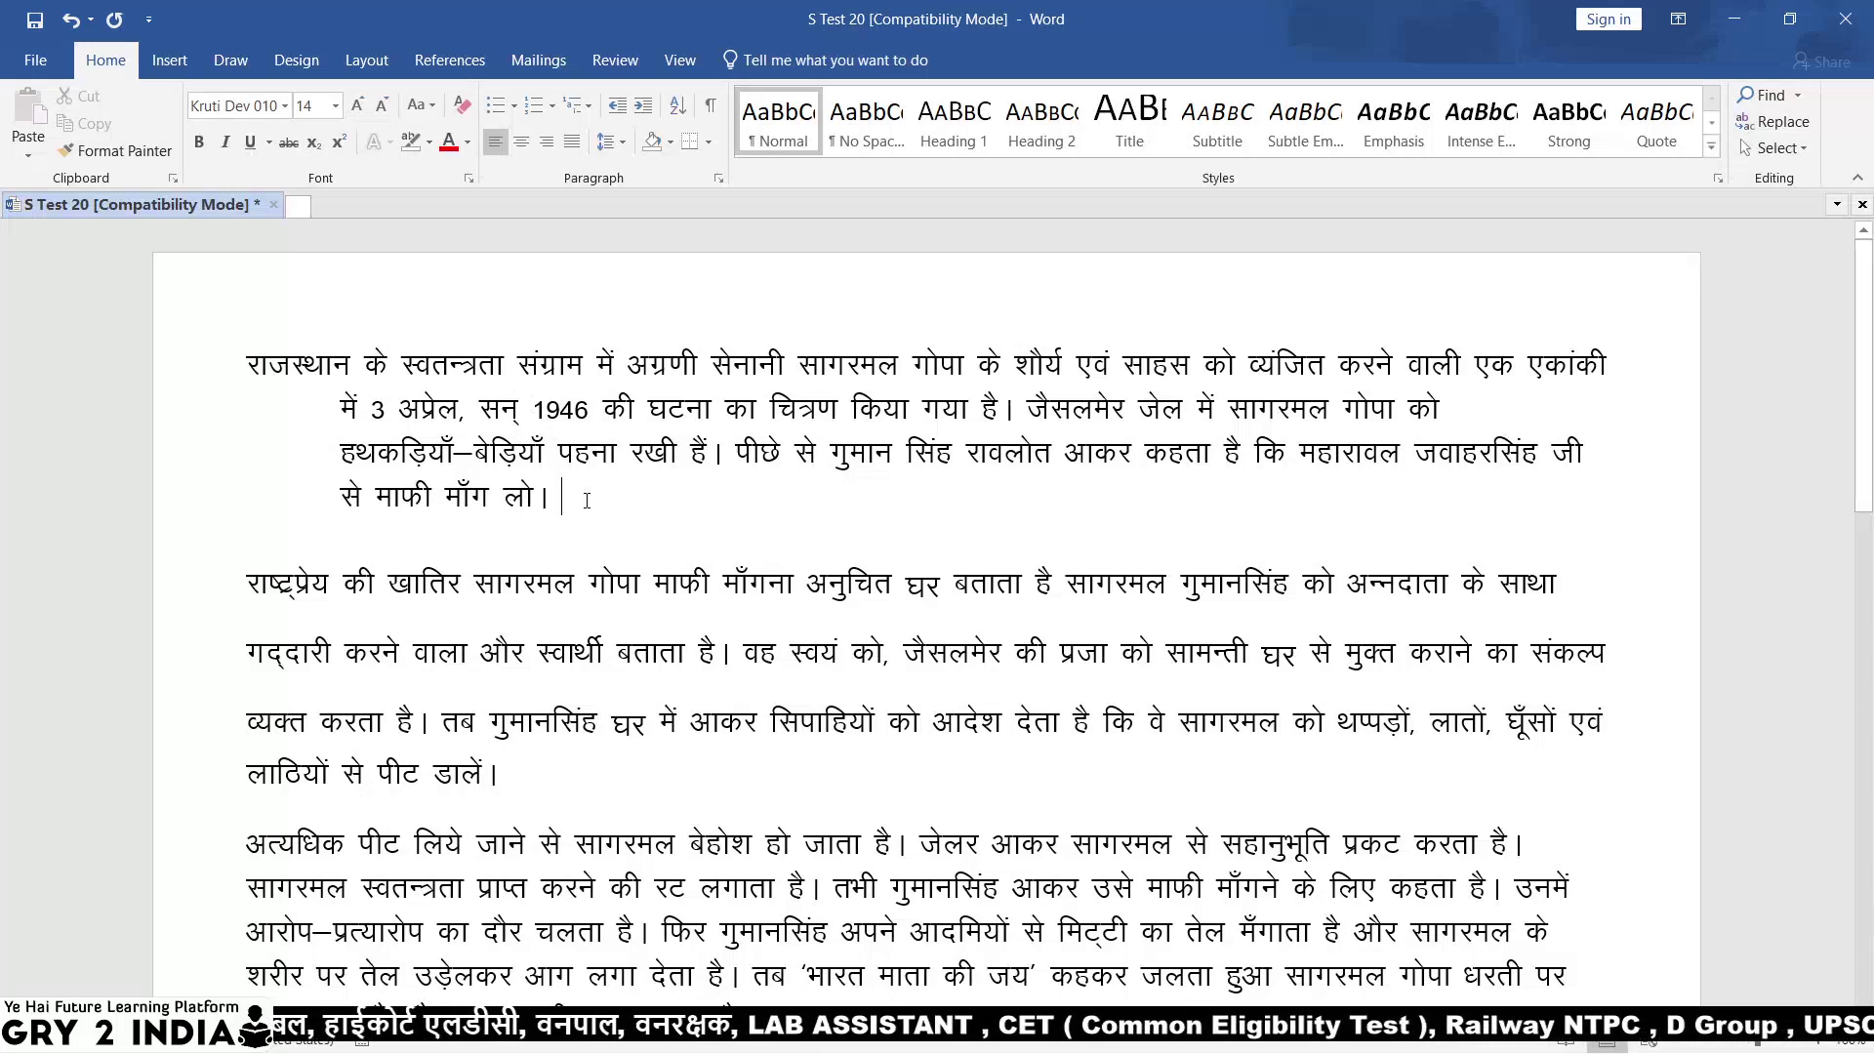
{"action": "key", "text": "alt+Tab"}
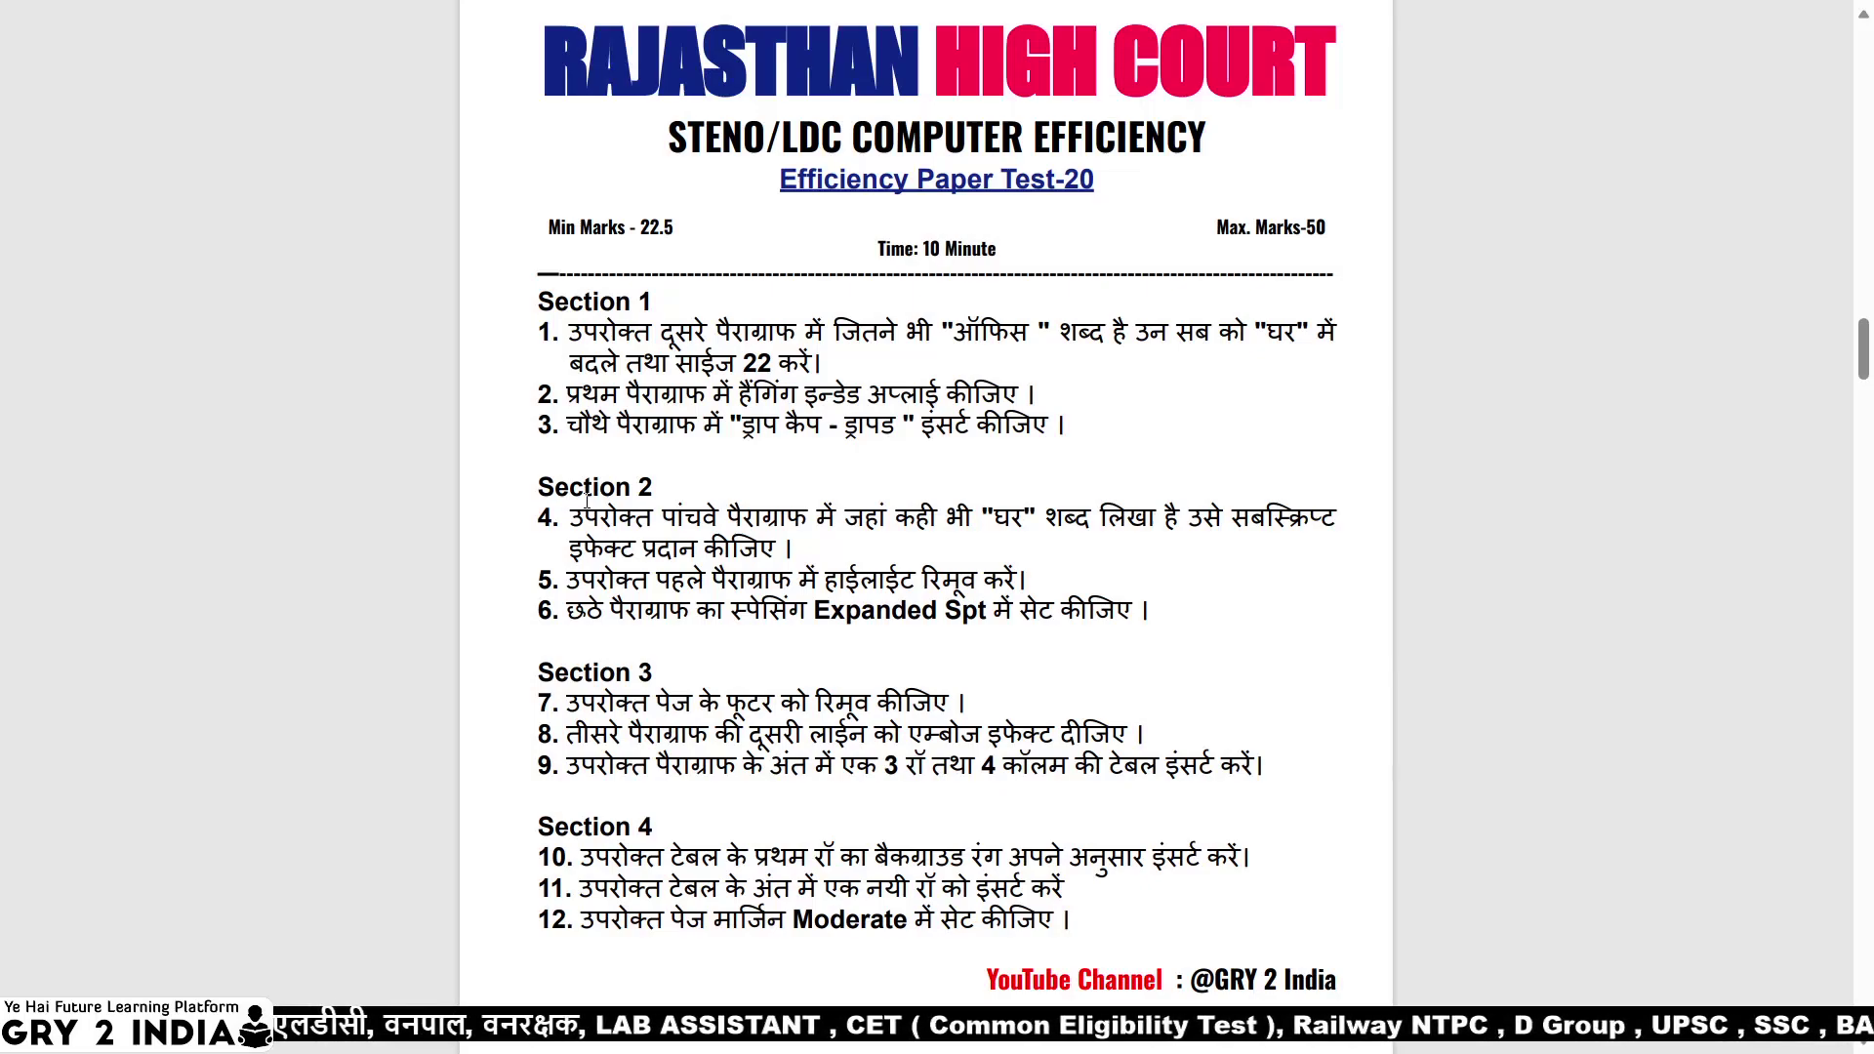
Give the दिन–रात paragraph Expanded 1 pt character spacing in the Font dialog's Advanced settings.
{"action": "key", "text": "alt+Tab"}
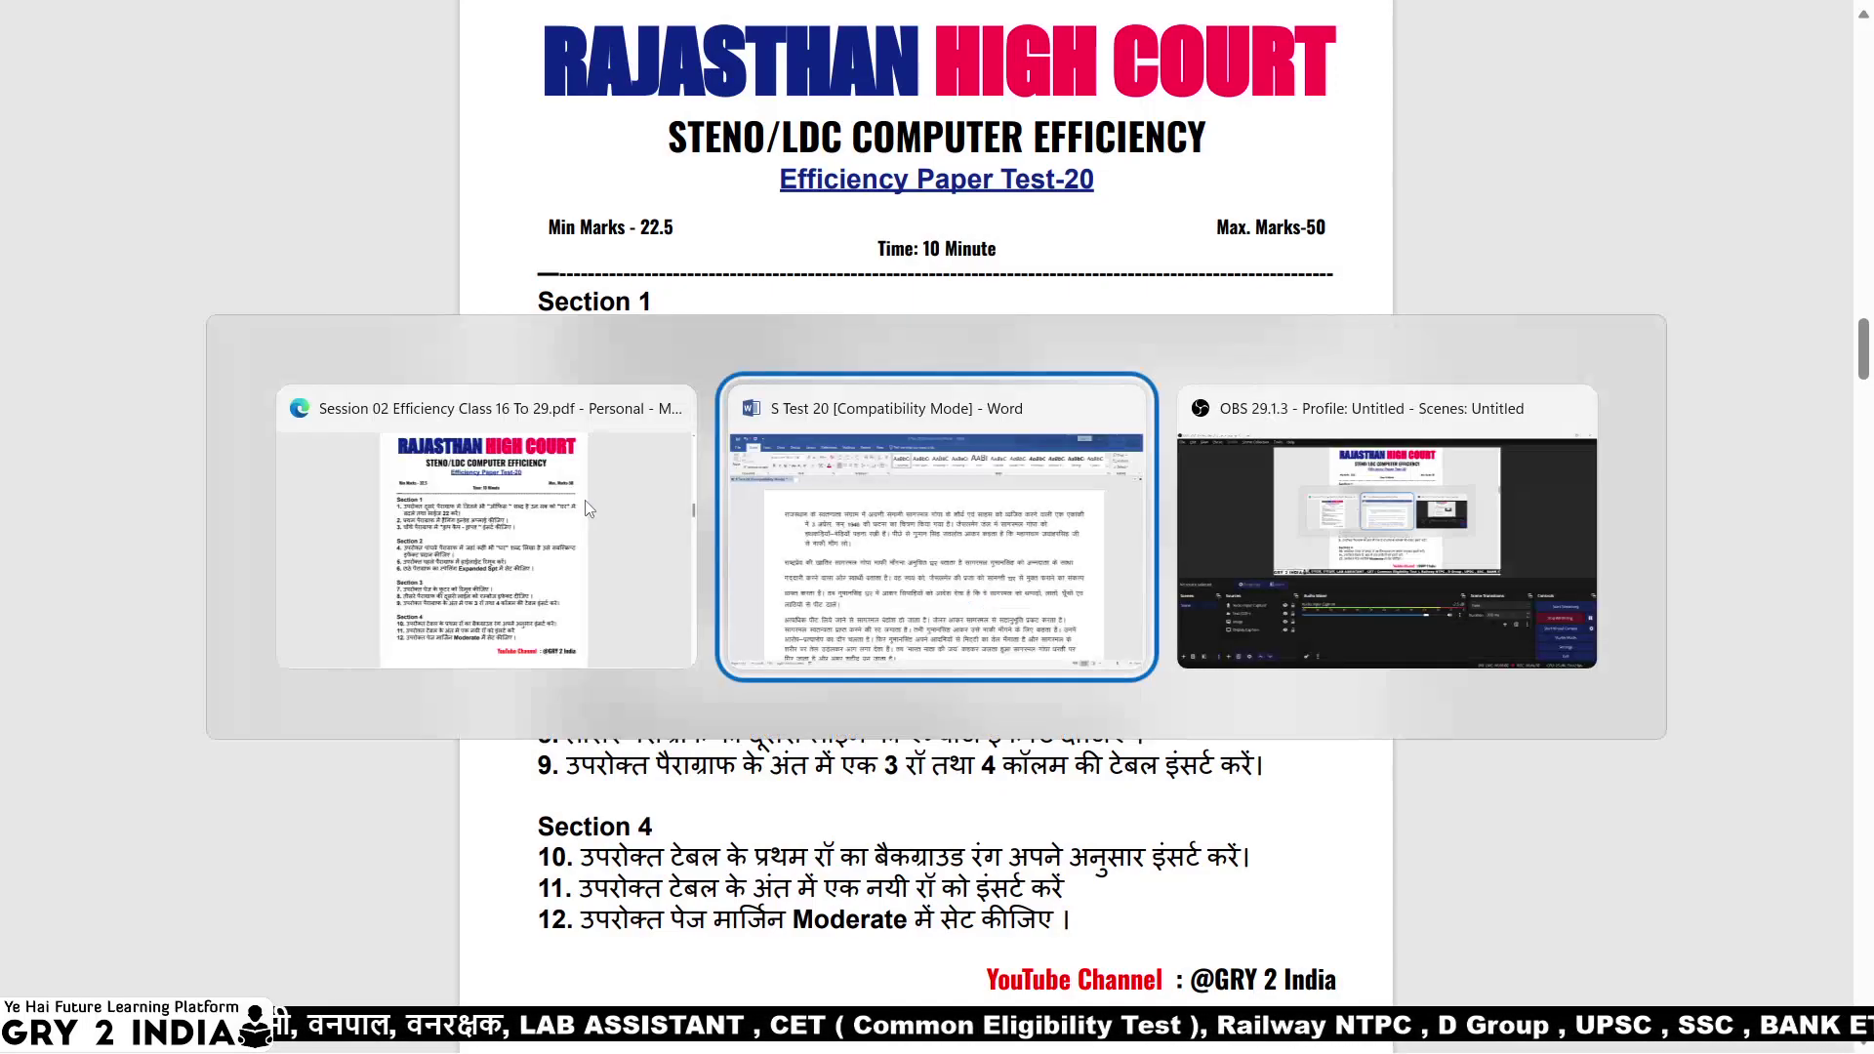
{"action": "scroll", "coordinate": [523, 500], "scroll_direction": "down", "scroll_amount": 3}
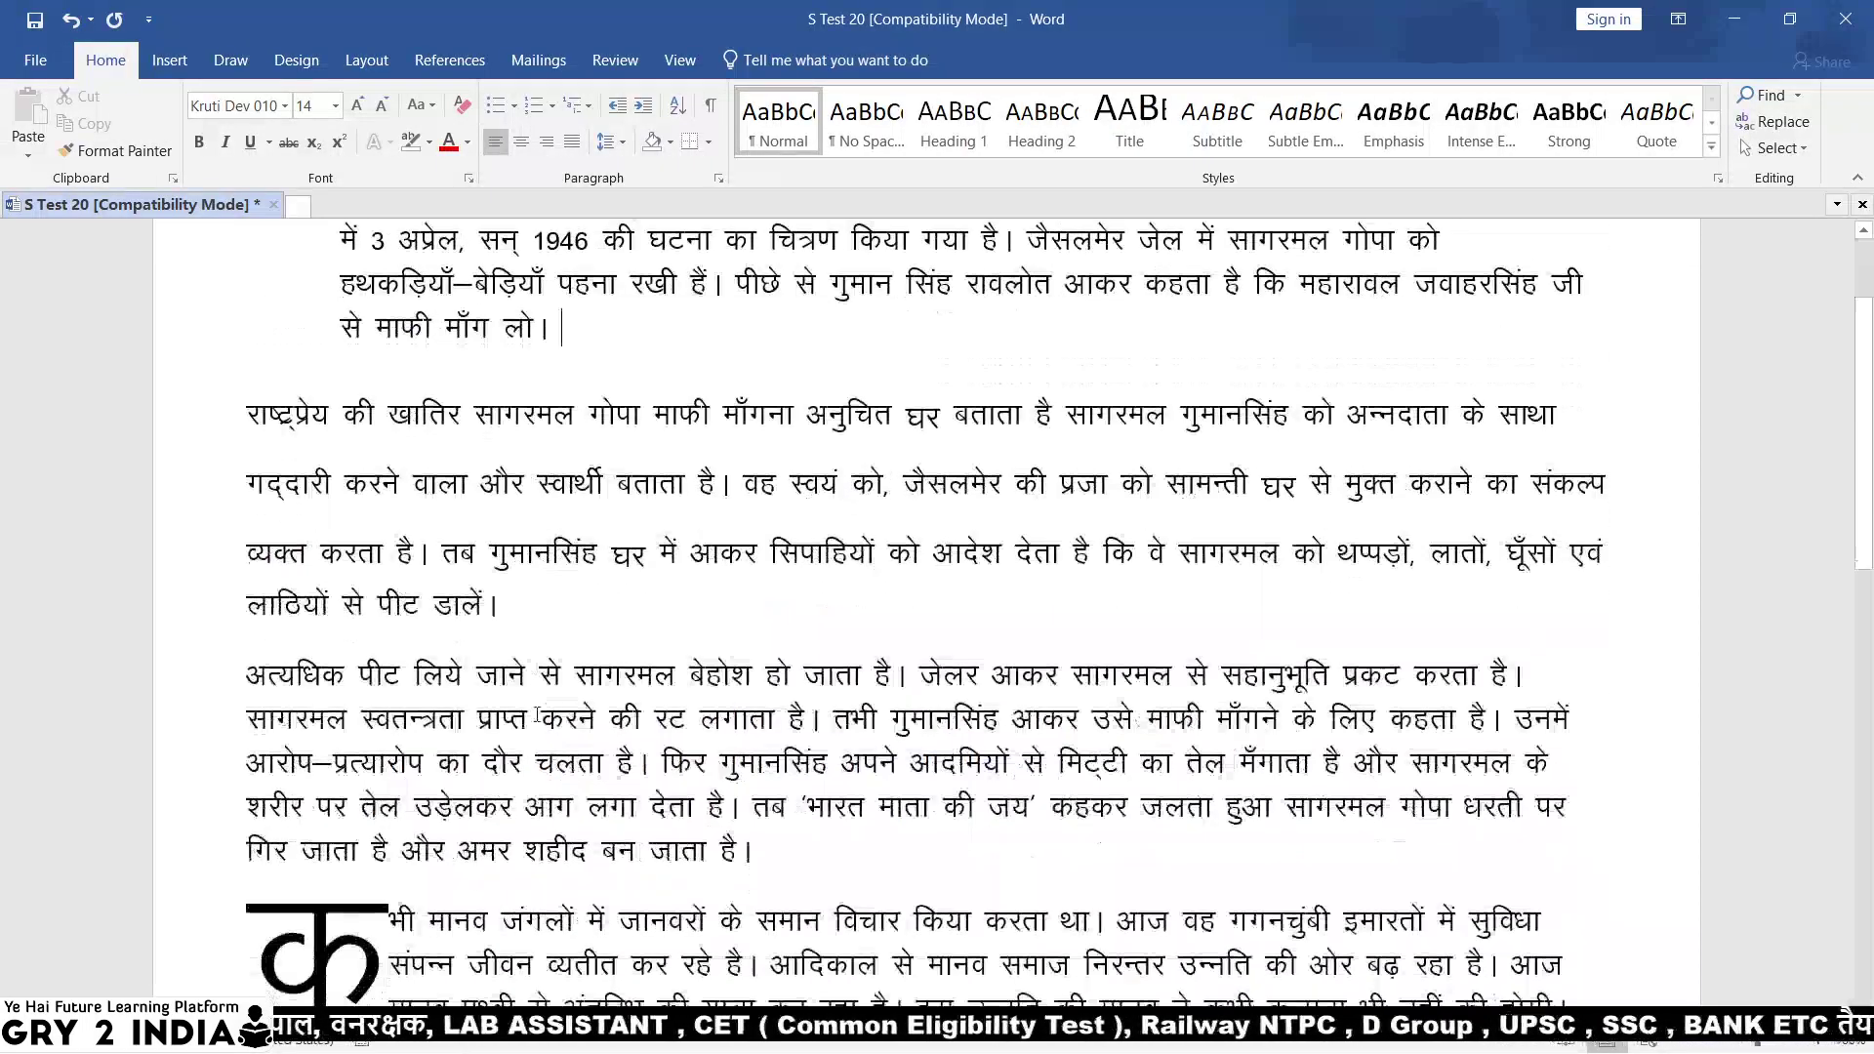
{"action": "scroll", "coordinate": [546, 586], "scroll_direction": "down", "scroll_amount": 2}
{"action": "scroll", "coordinate": [596, 727], "scroll_direction": "down", "scroll_amount": 2}
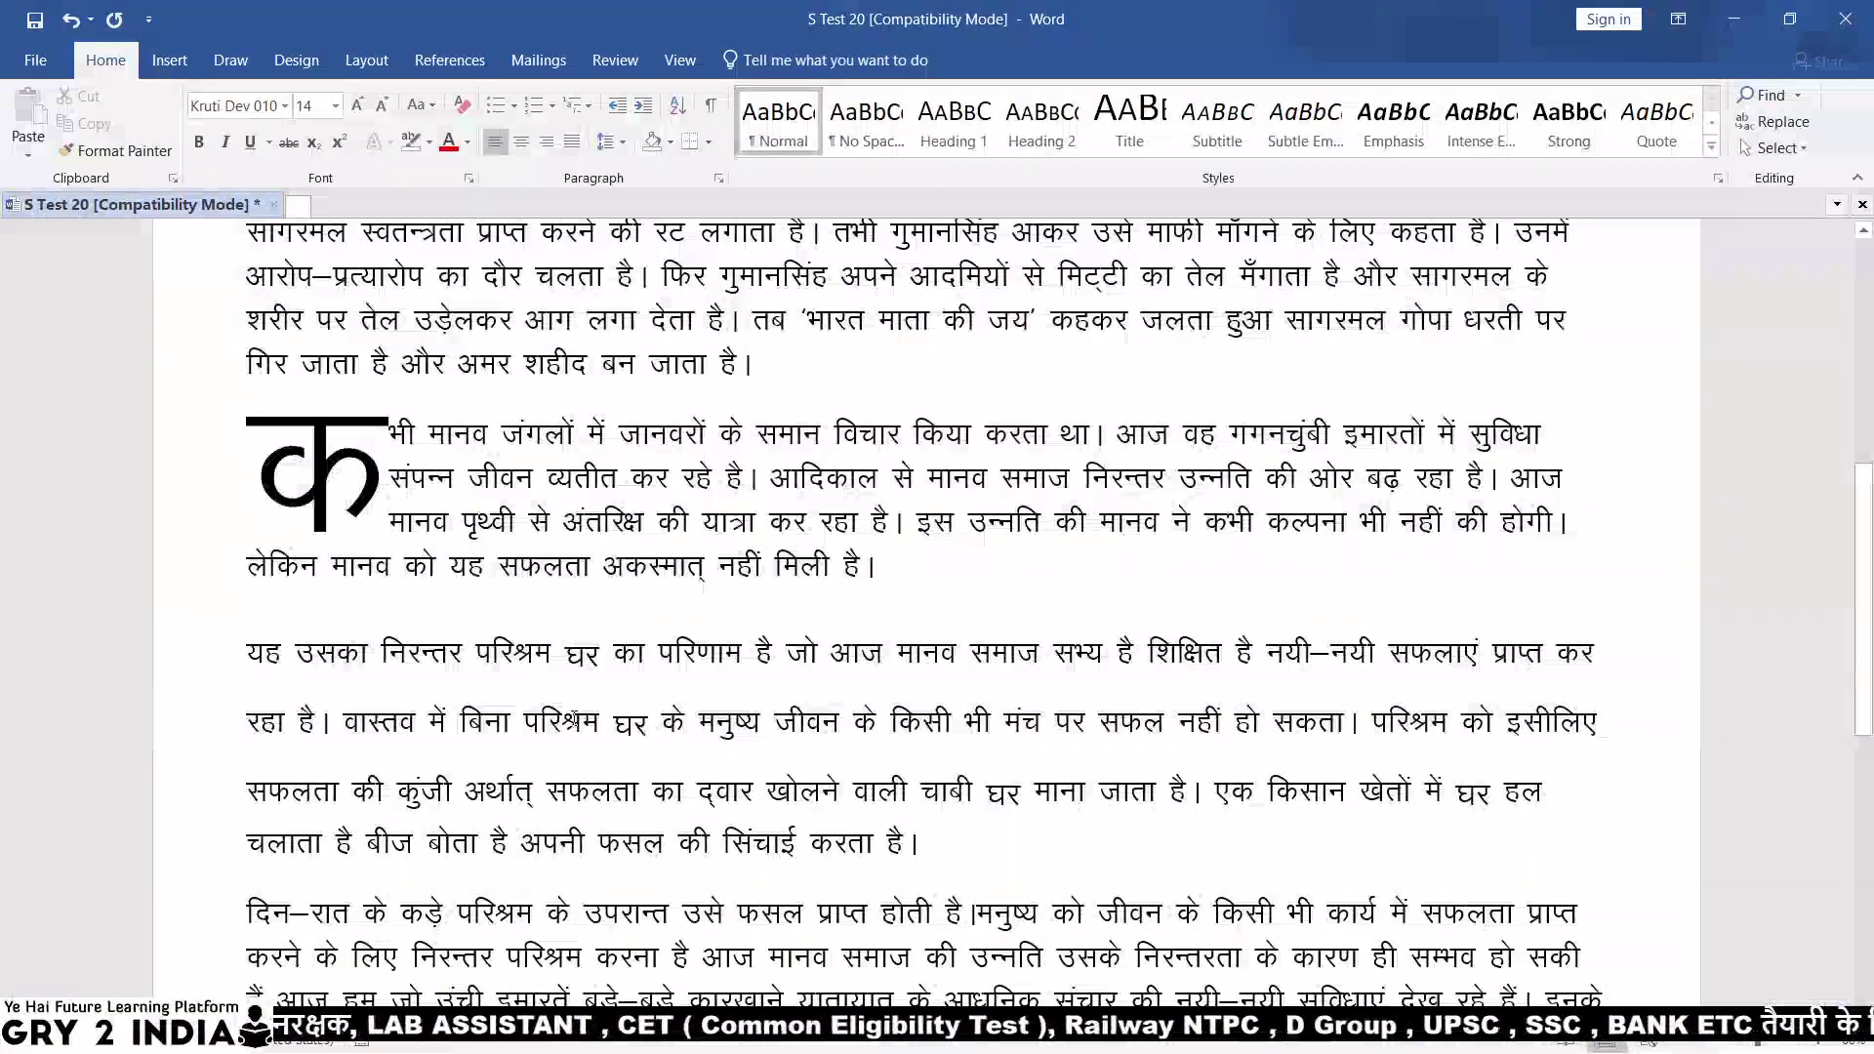
{"action": "scroll", "coordinate": [596, 725], "scroll_direction": "down", "scroll_amount": 4}
{"action": "left_click", "coordinate": [437, 582]}
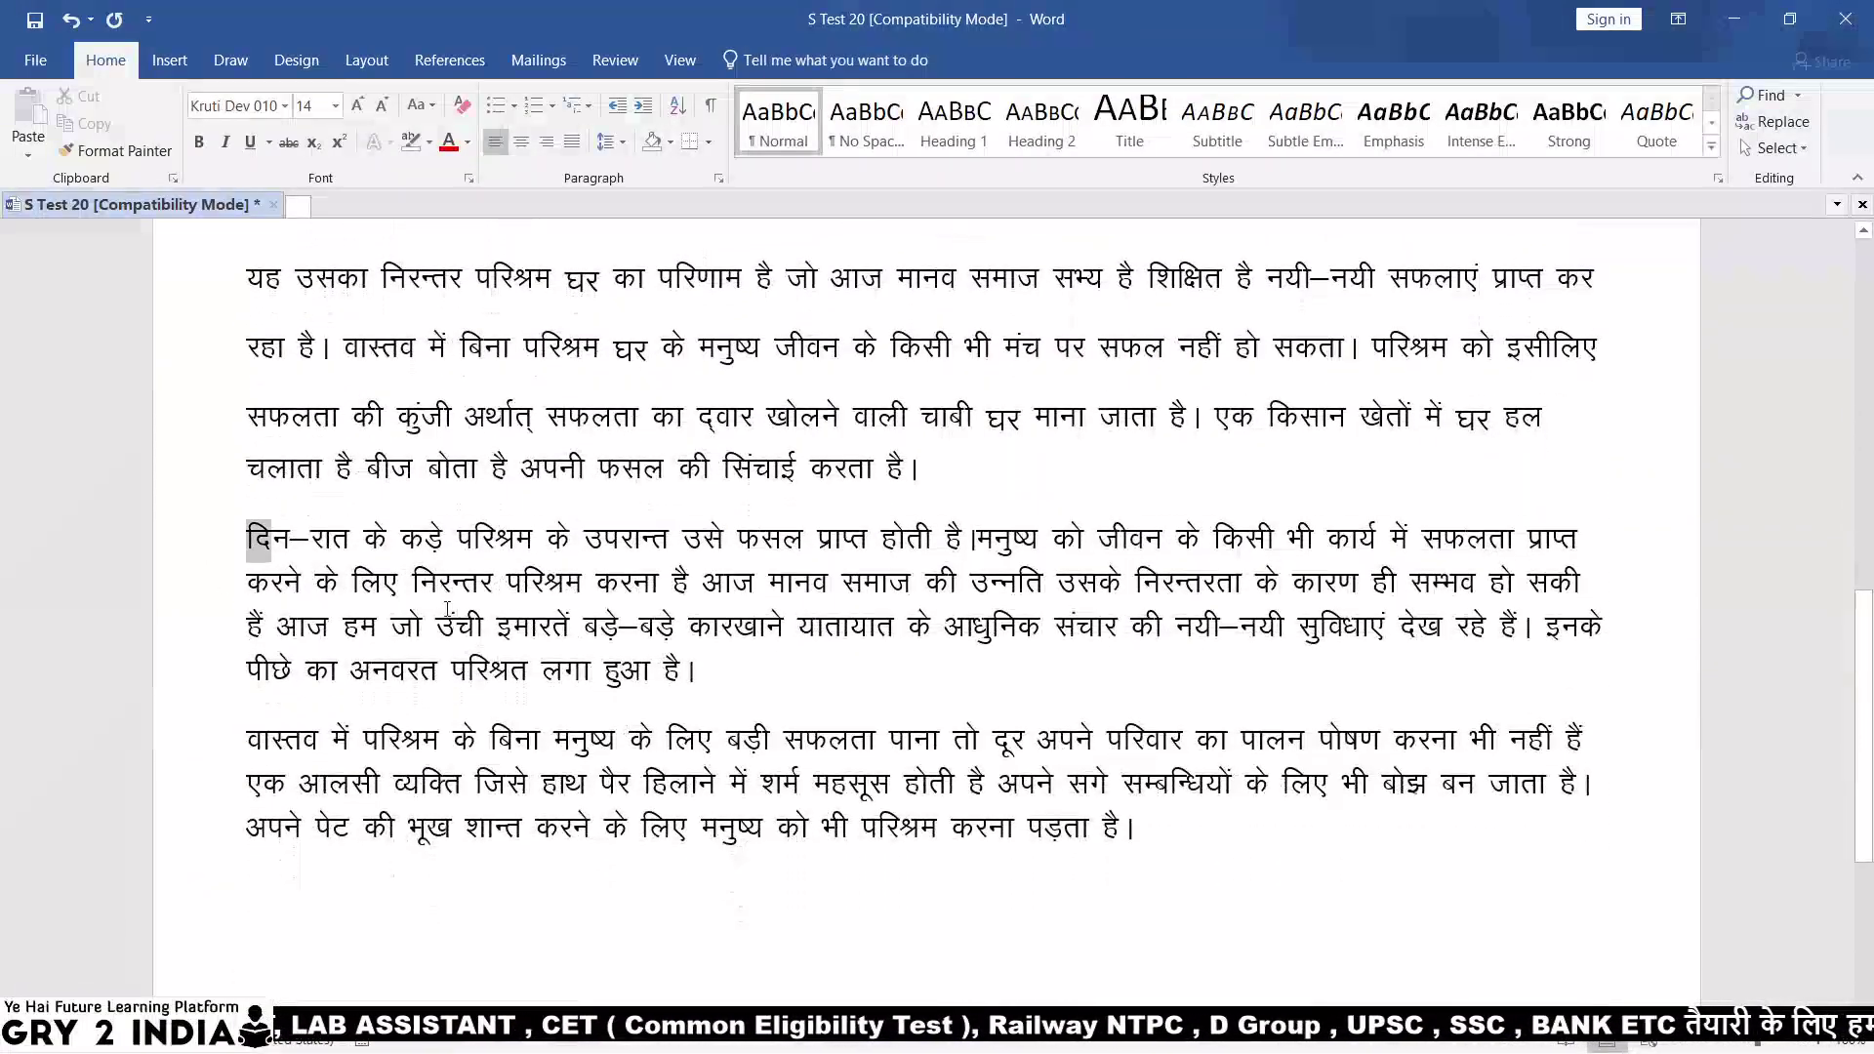
{"action": "left_click_drag", "start_coordinate": [246, 537], "coordinate": [717, 673]}
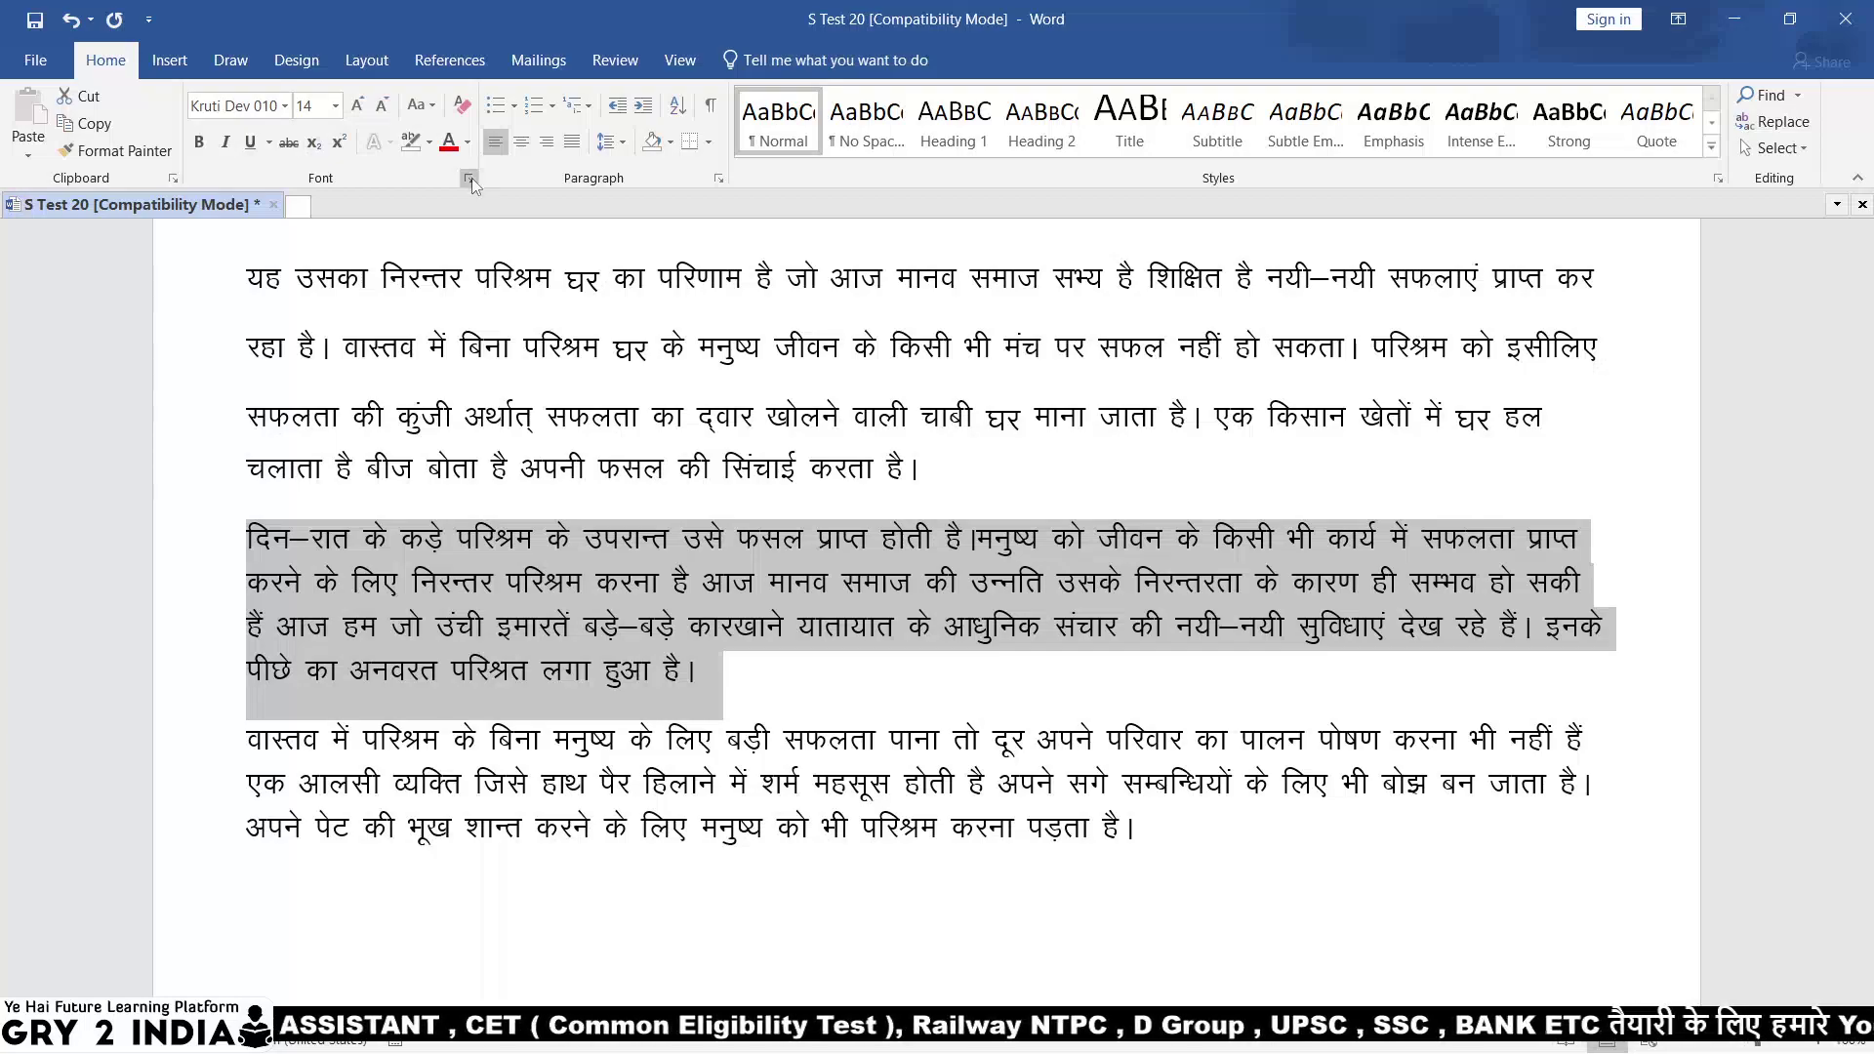
{"action": "left_click", "coordinate": [811, 344]}
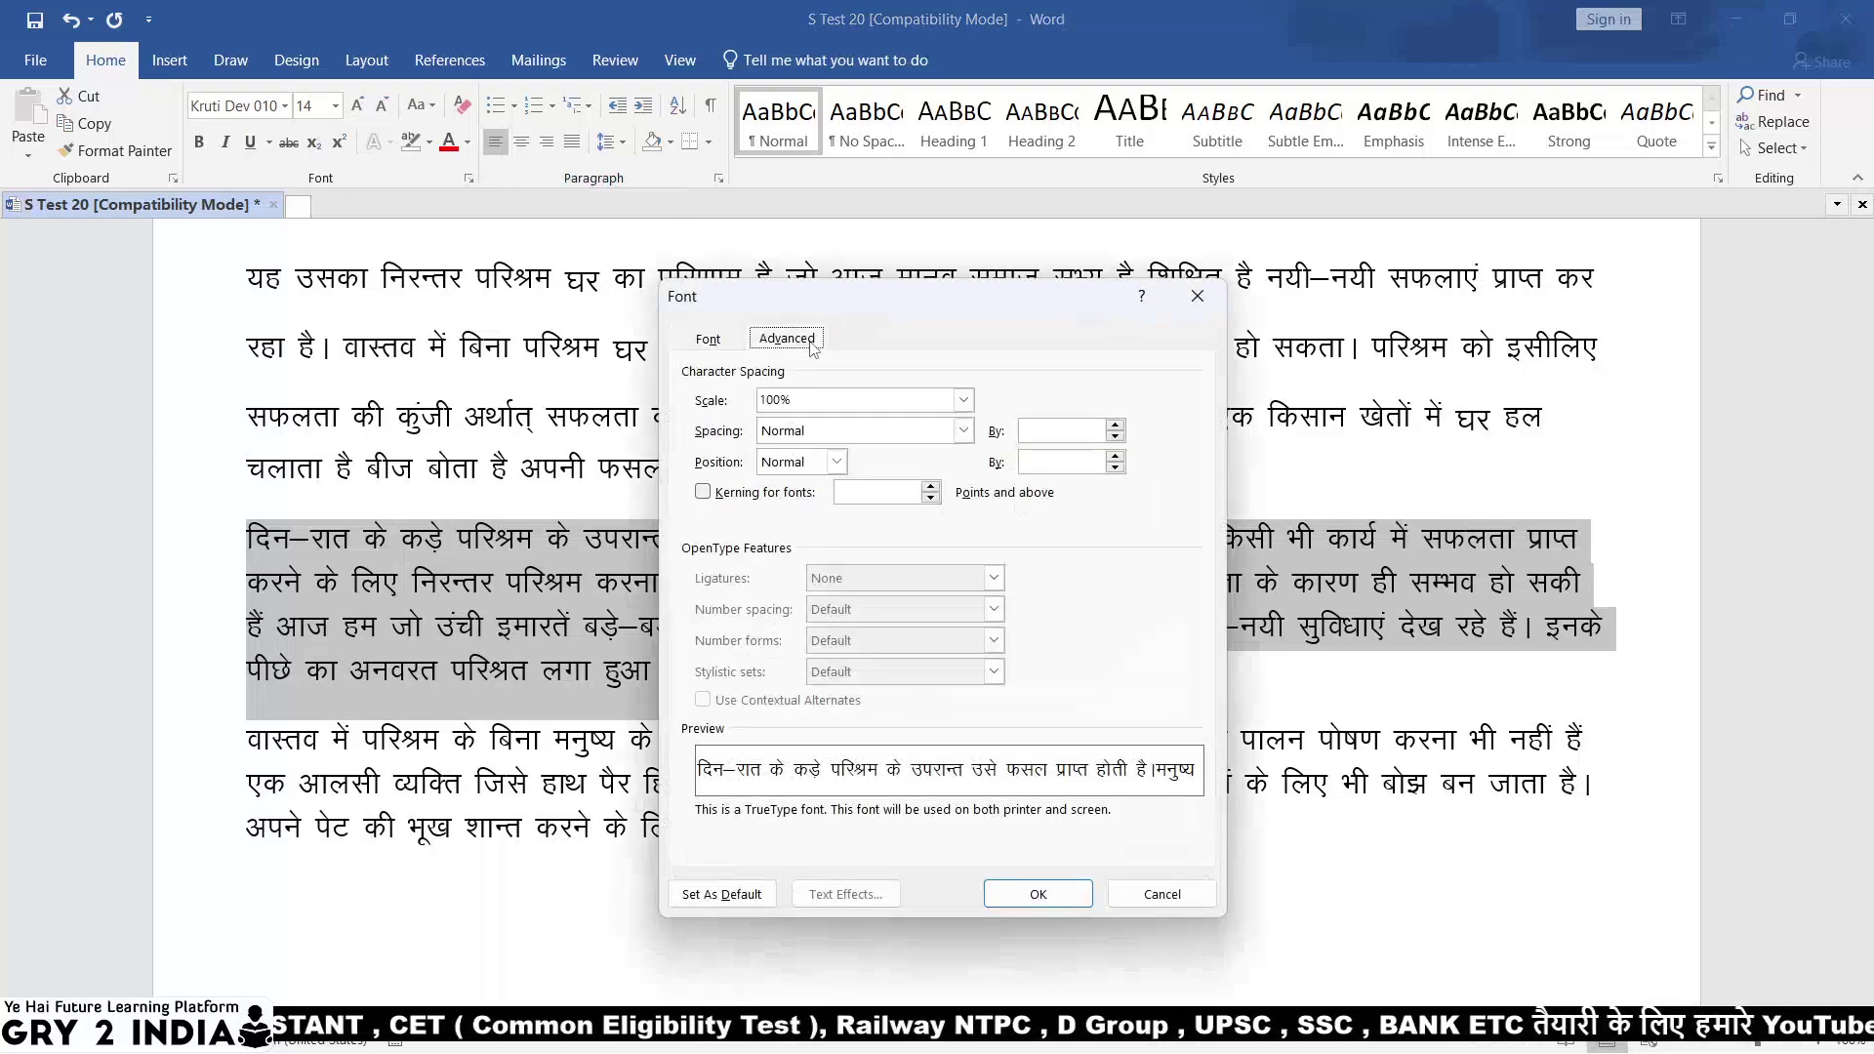
{"action": "left_click", "coordinate": [836, 434]}
{"action": "left_click", "coordinate": [790, 469]}
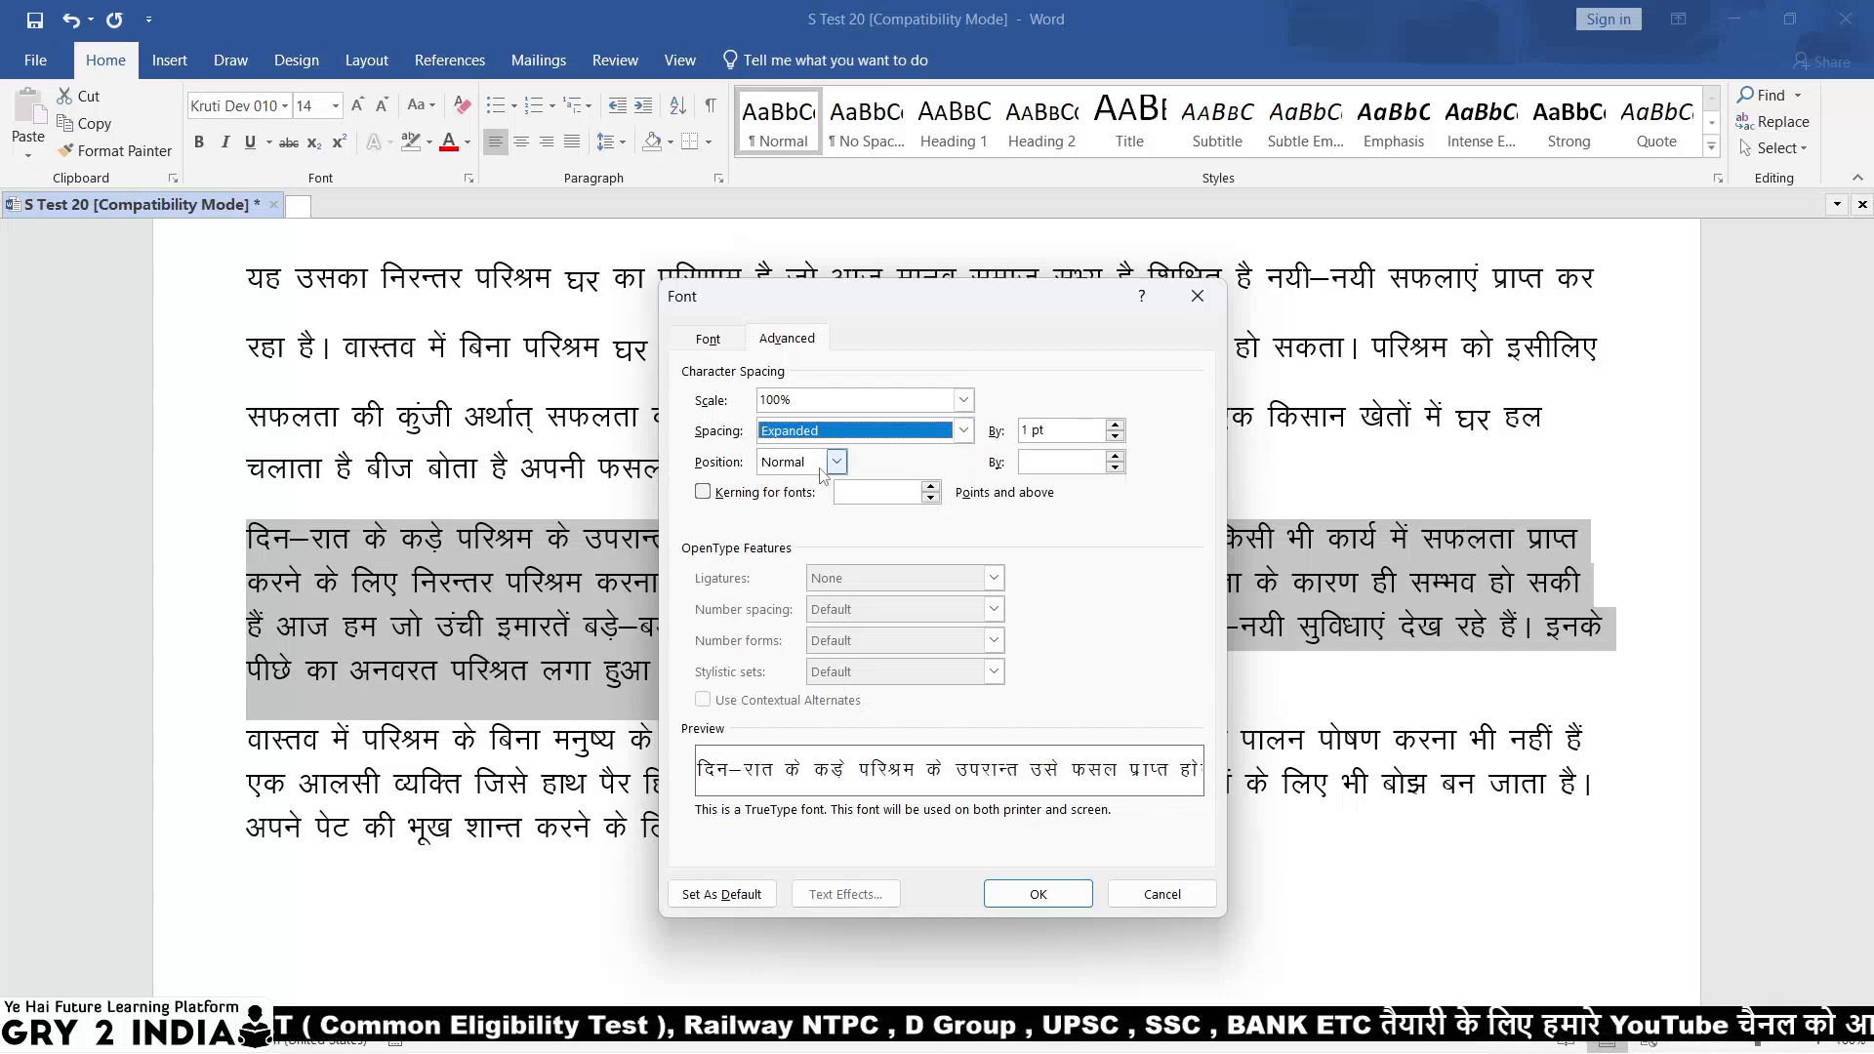
{"action": "left_click", "coordinate": [1065, 893]}
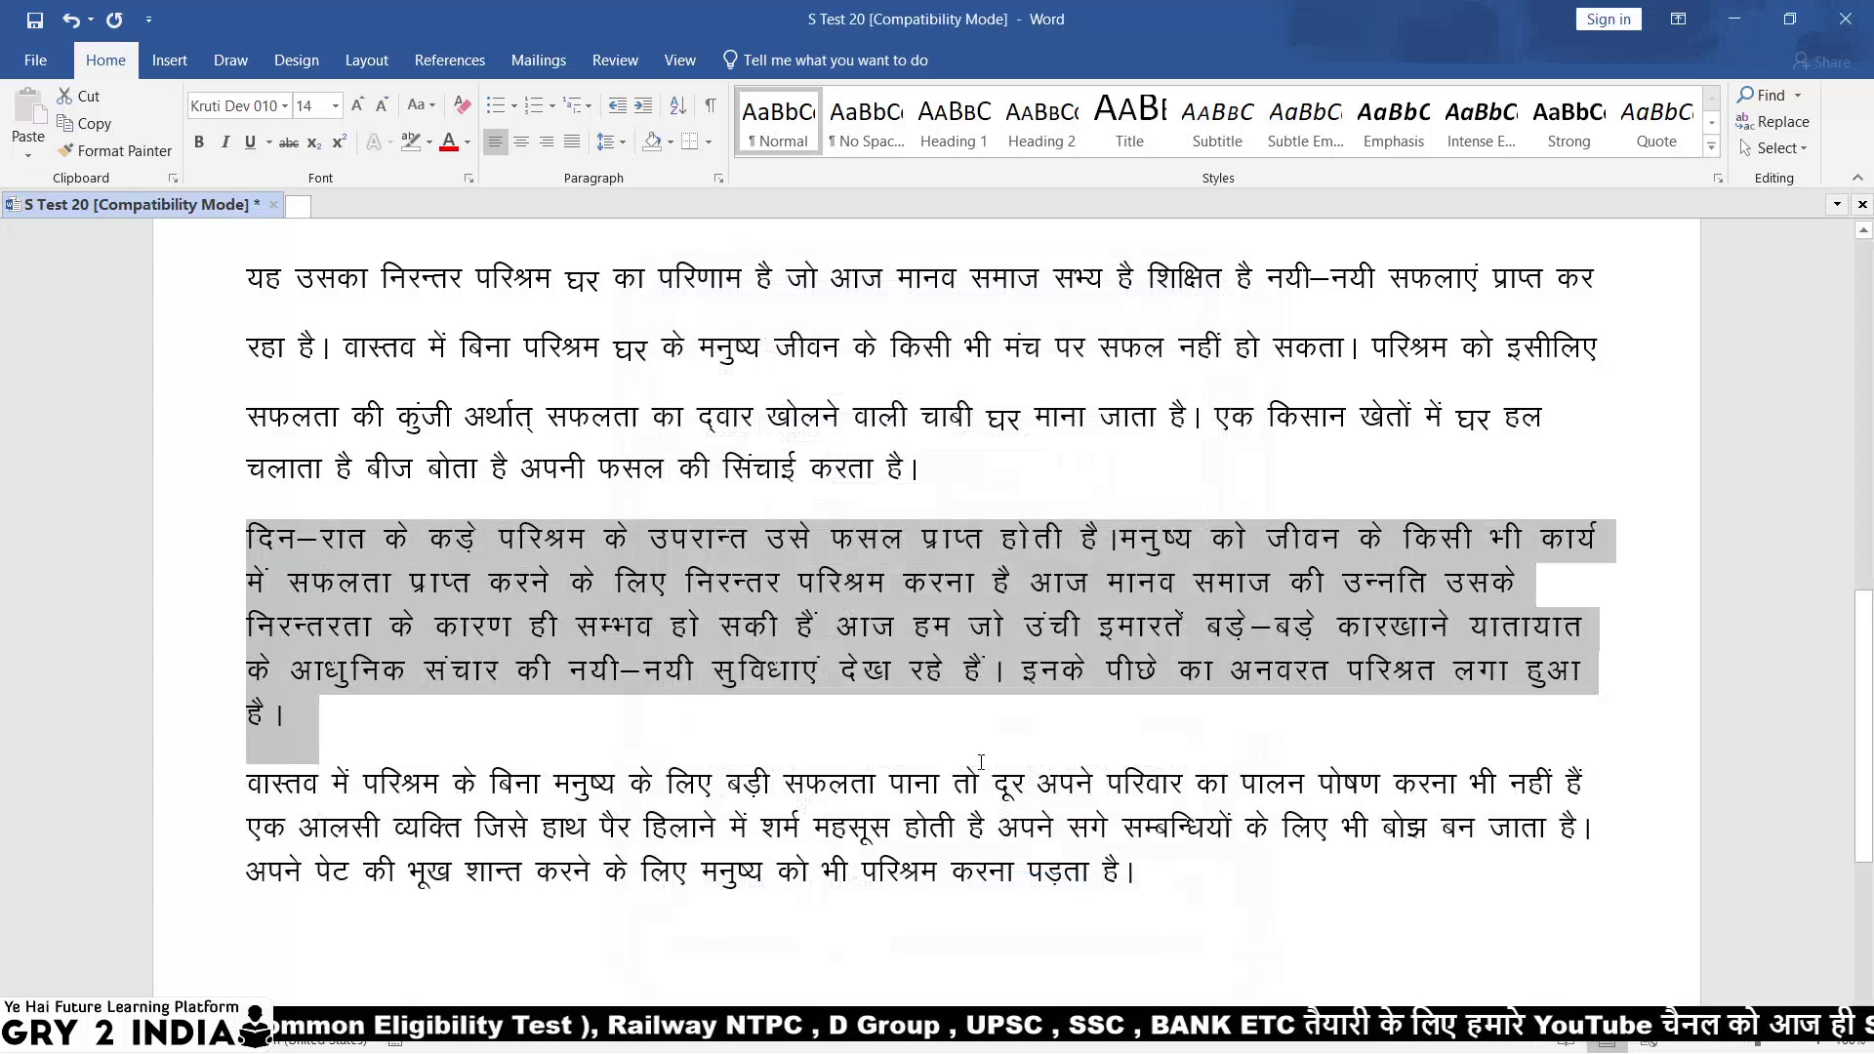
{"action": "key", "text": "alt+Tab"}
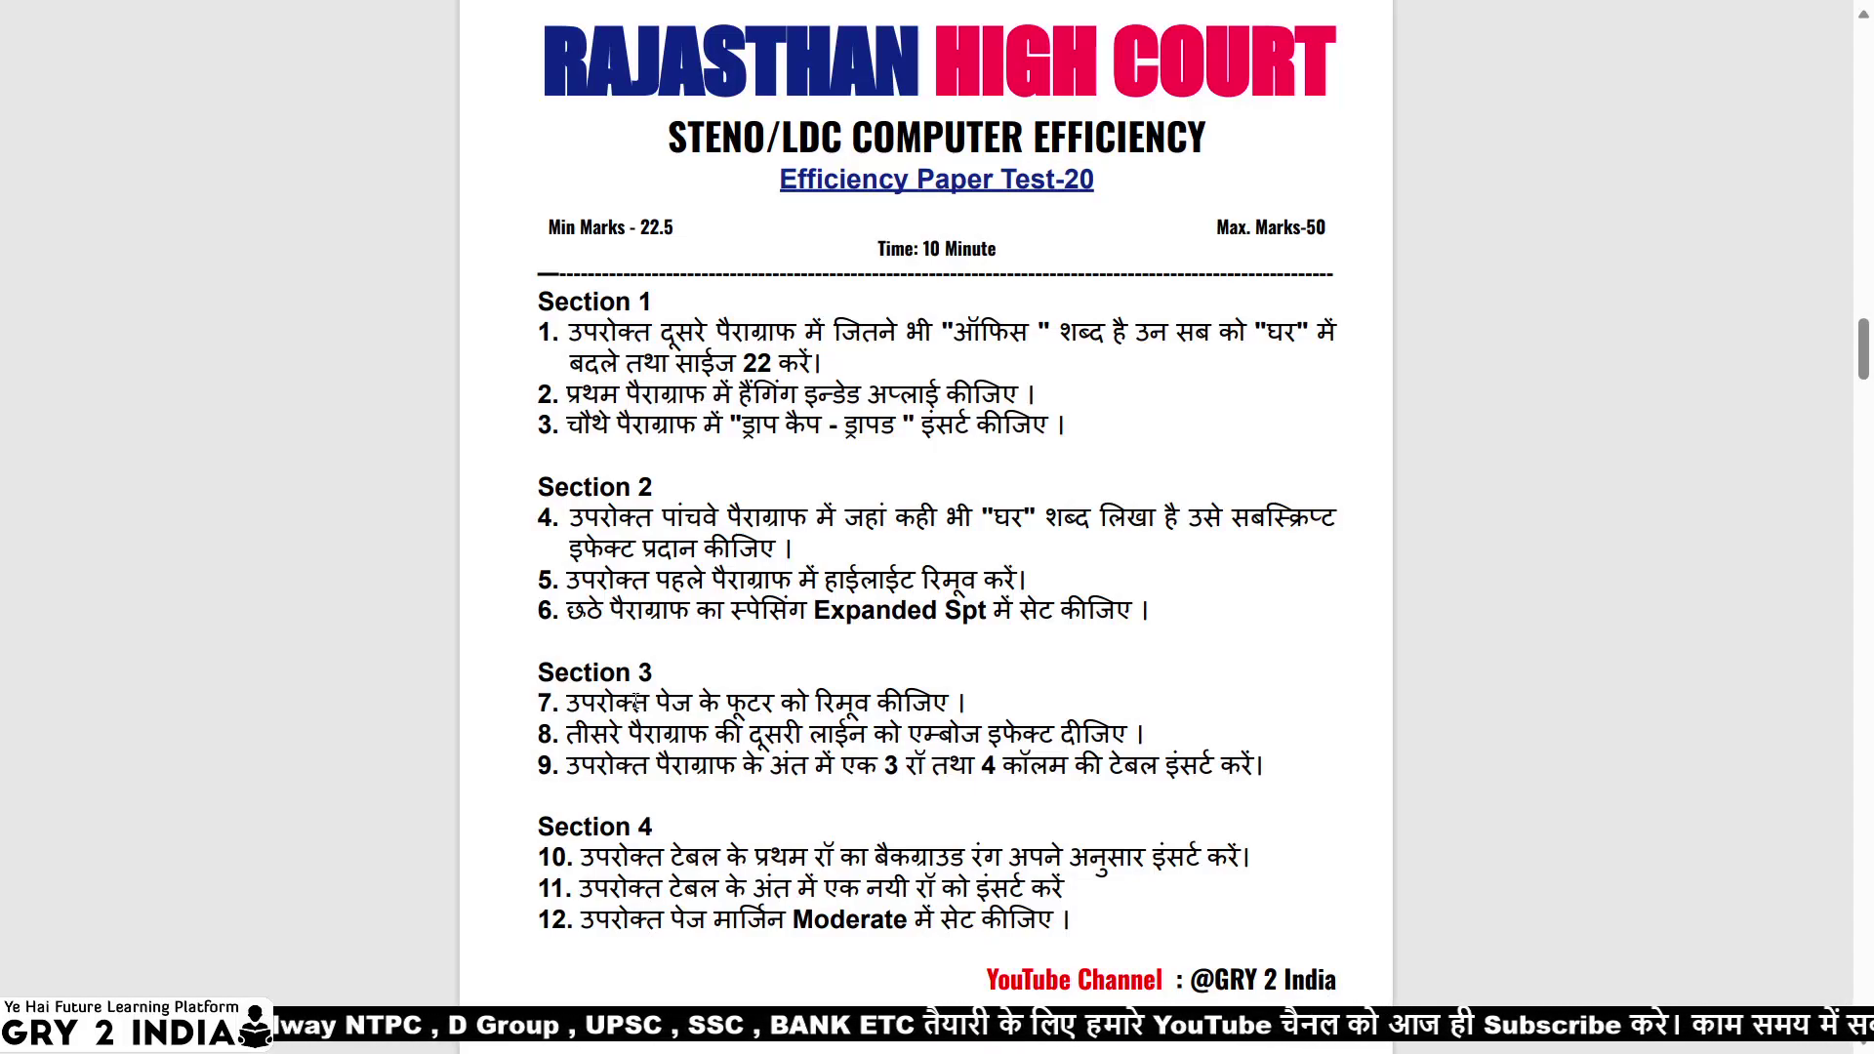
{"action": "key", "text": "alt+Tab"}
Remove the 'सेक्शन 198' footer from the page, then check the question paper and return to Word.
{"action": "scroll", "coordinate": [640, 648], "scroll_direction": "down", "scroll_amount": 3}
{"action": "scroll", "coordinate": [523, 745], "scroll_direction": "down", "scroll_amount": 1}
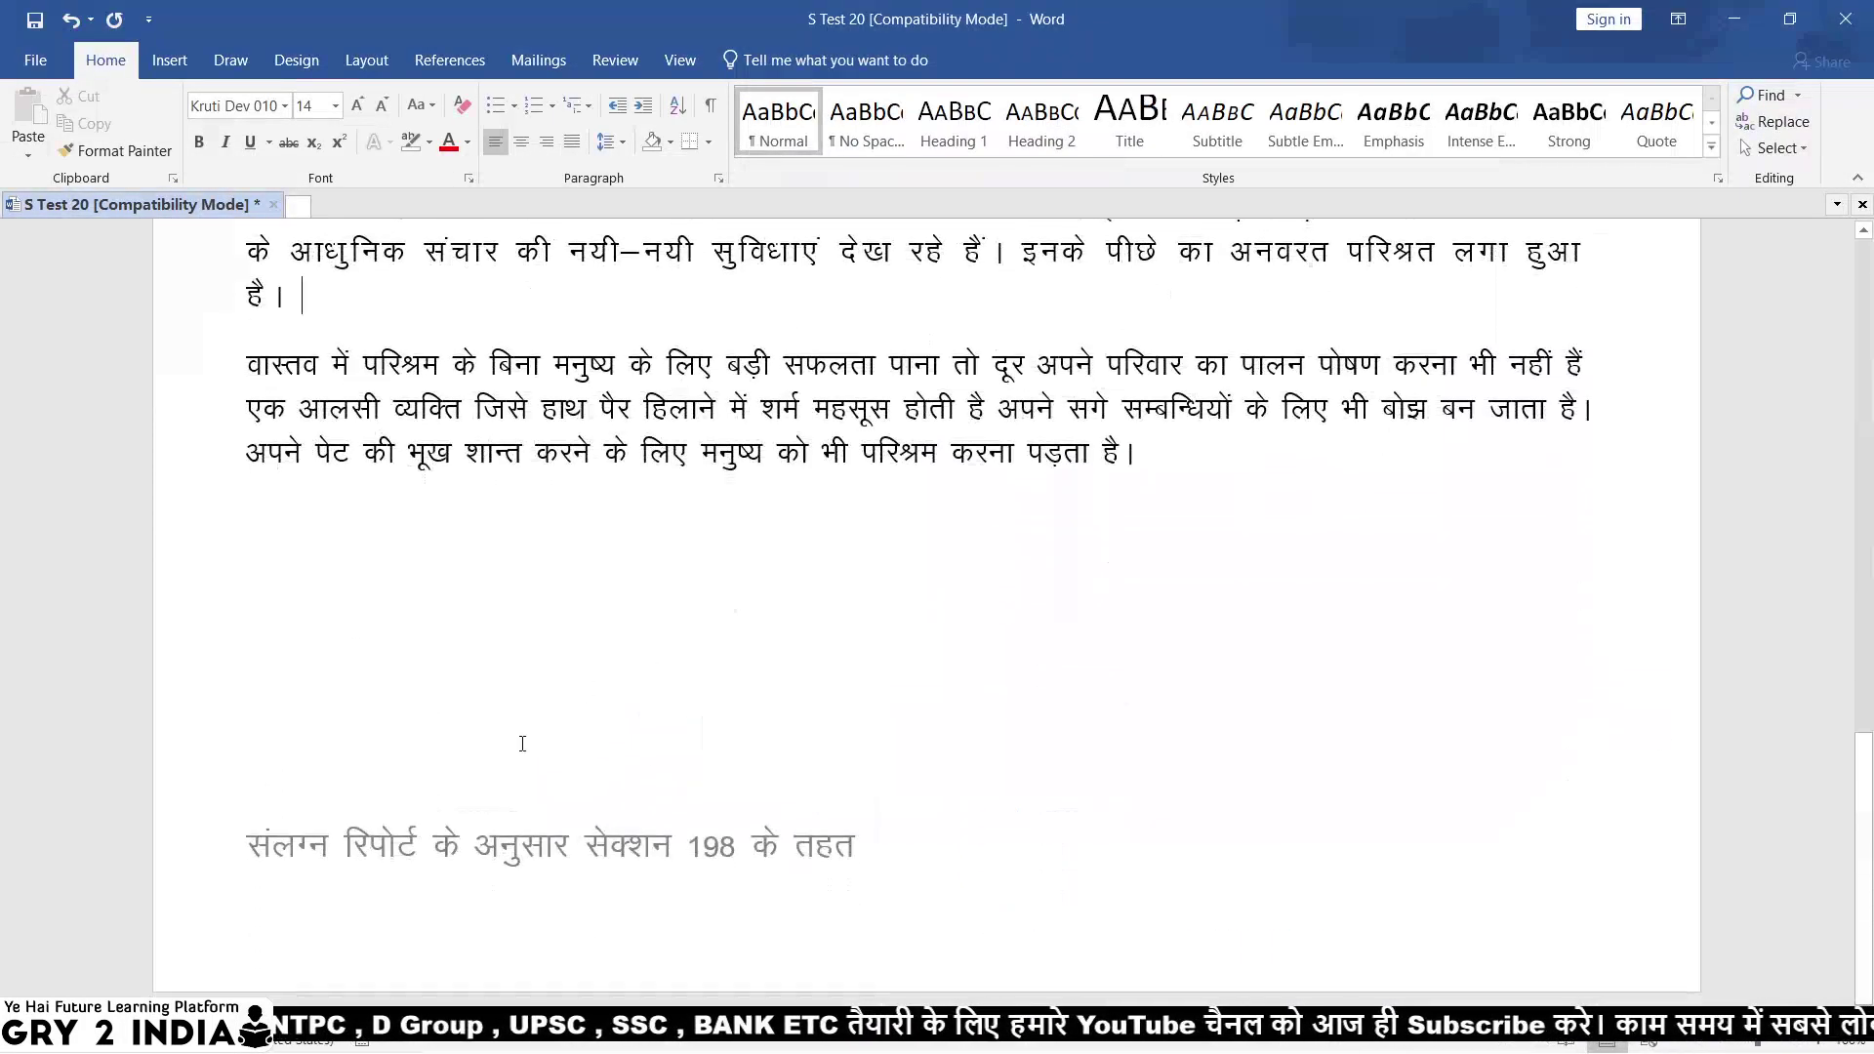
{"action": "left_click", "coordinate": [182, 74]}
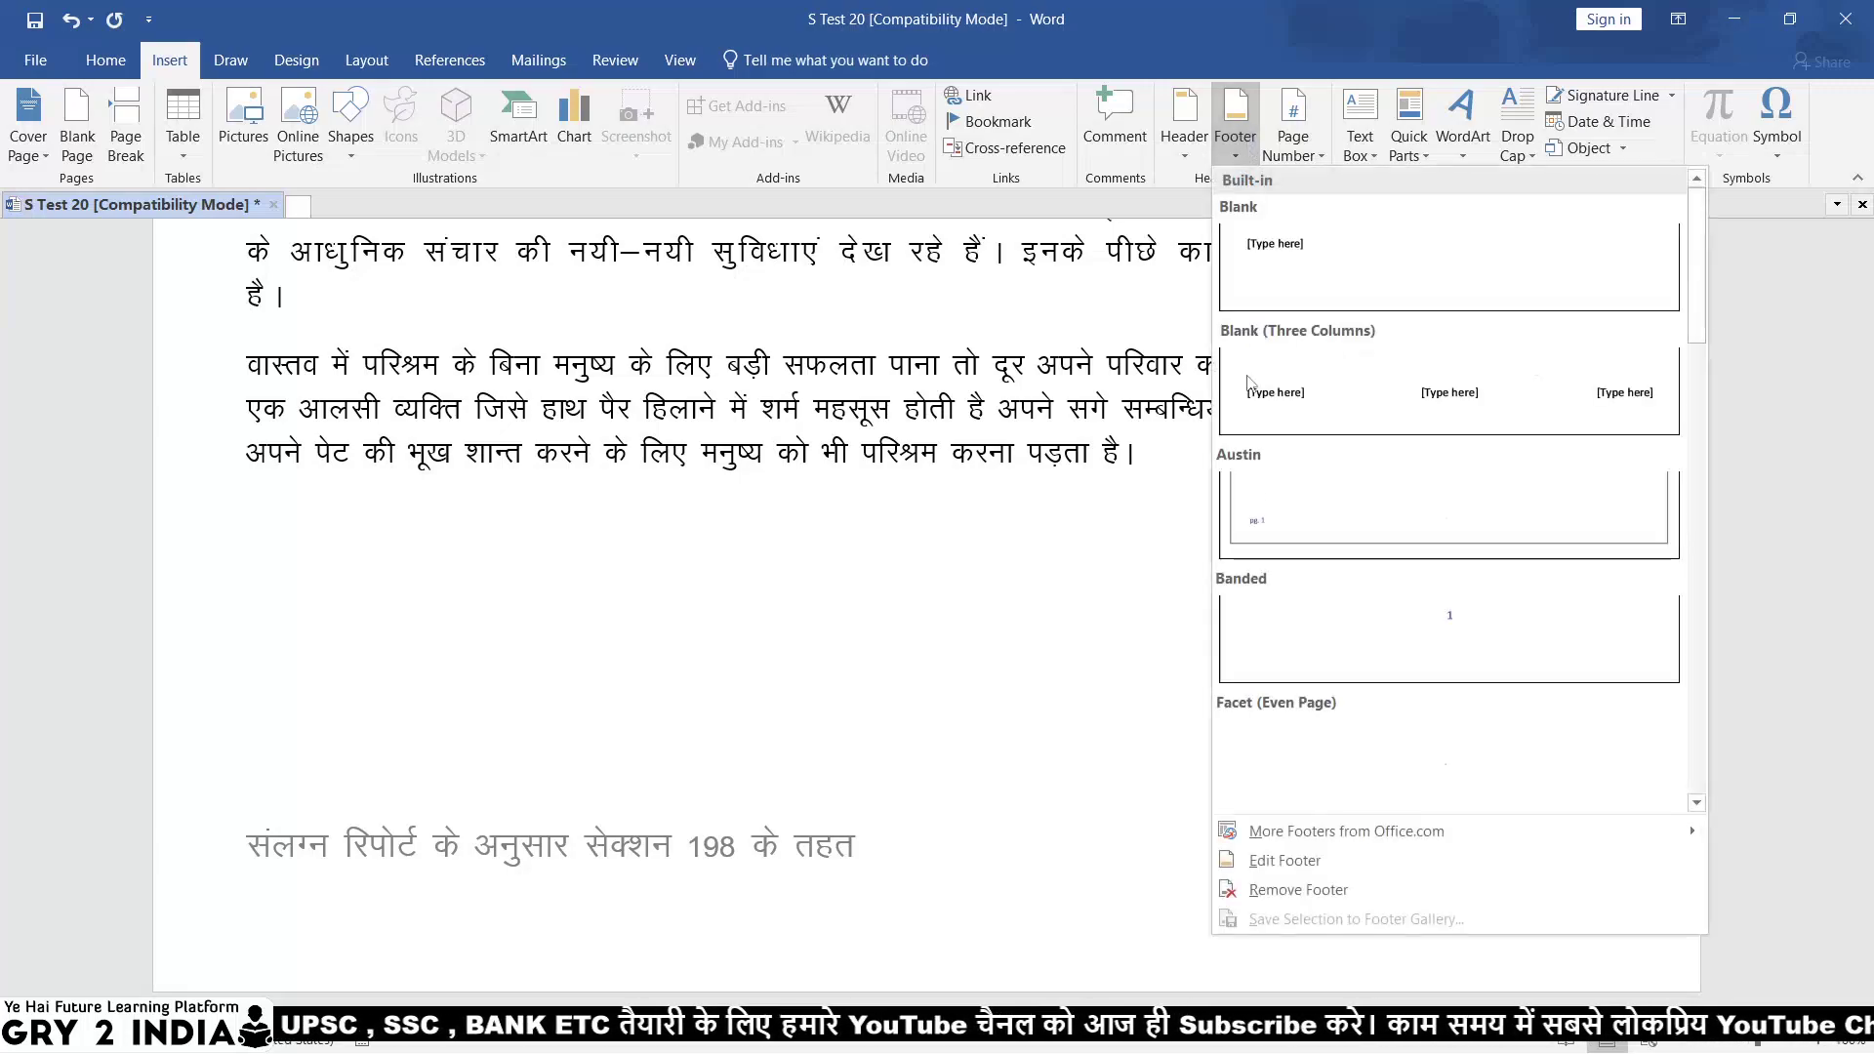
{"action": "left_click", "coordinate": [1344, 891]}
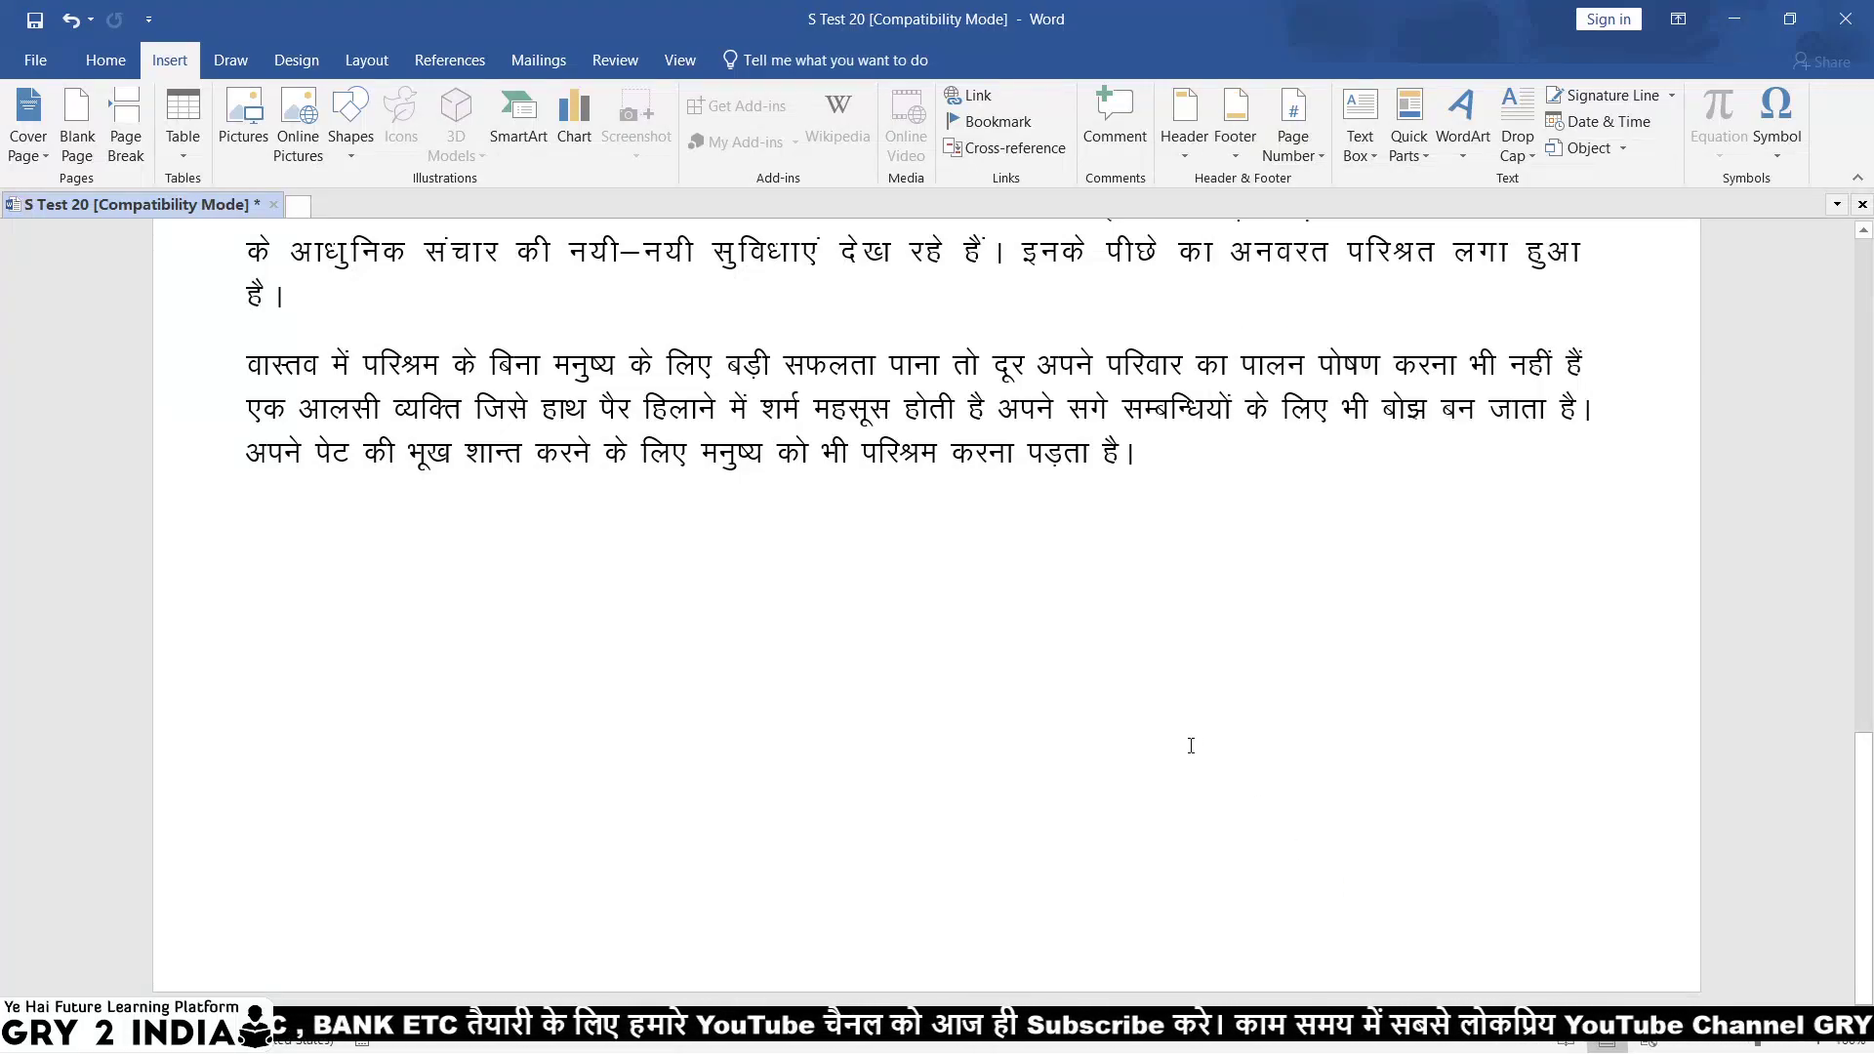
{"action": "key", "text": "alt+Tab"}
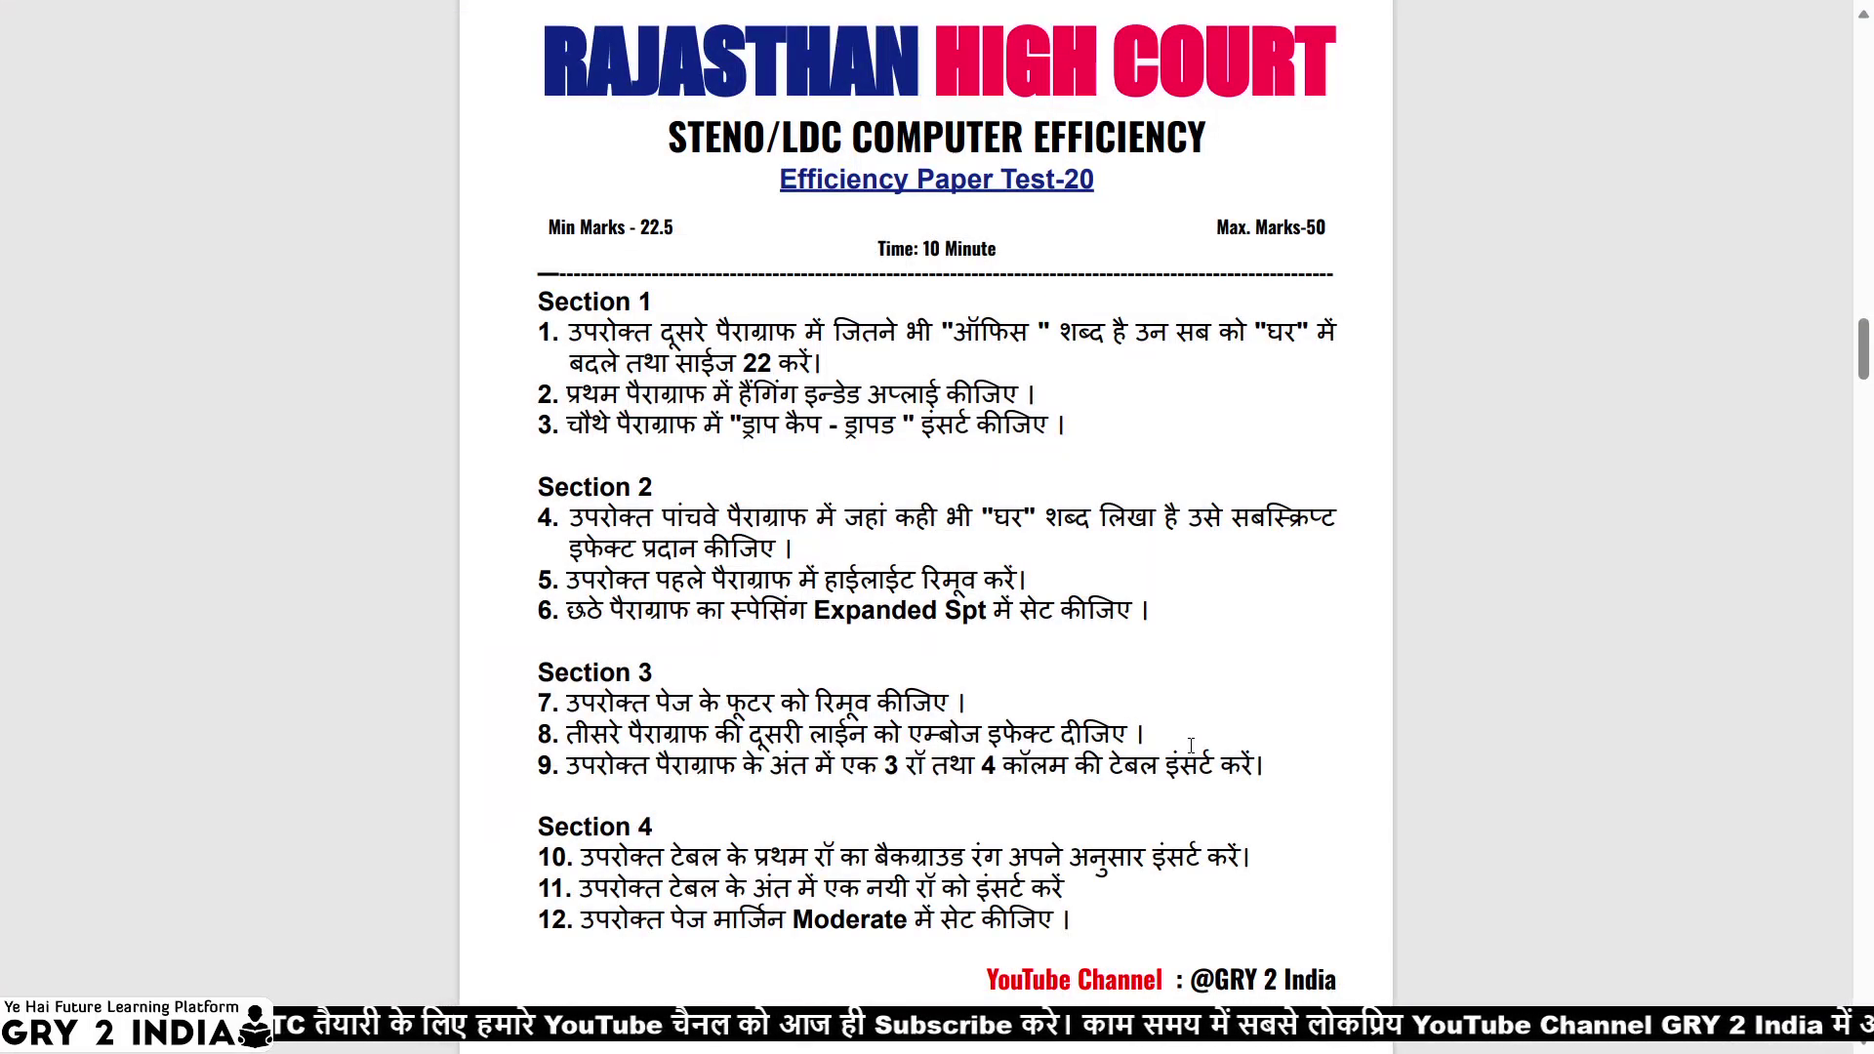
{"action": "key", "text": "alt+Tab"}
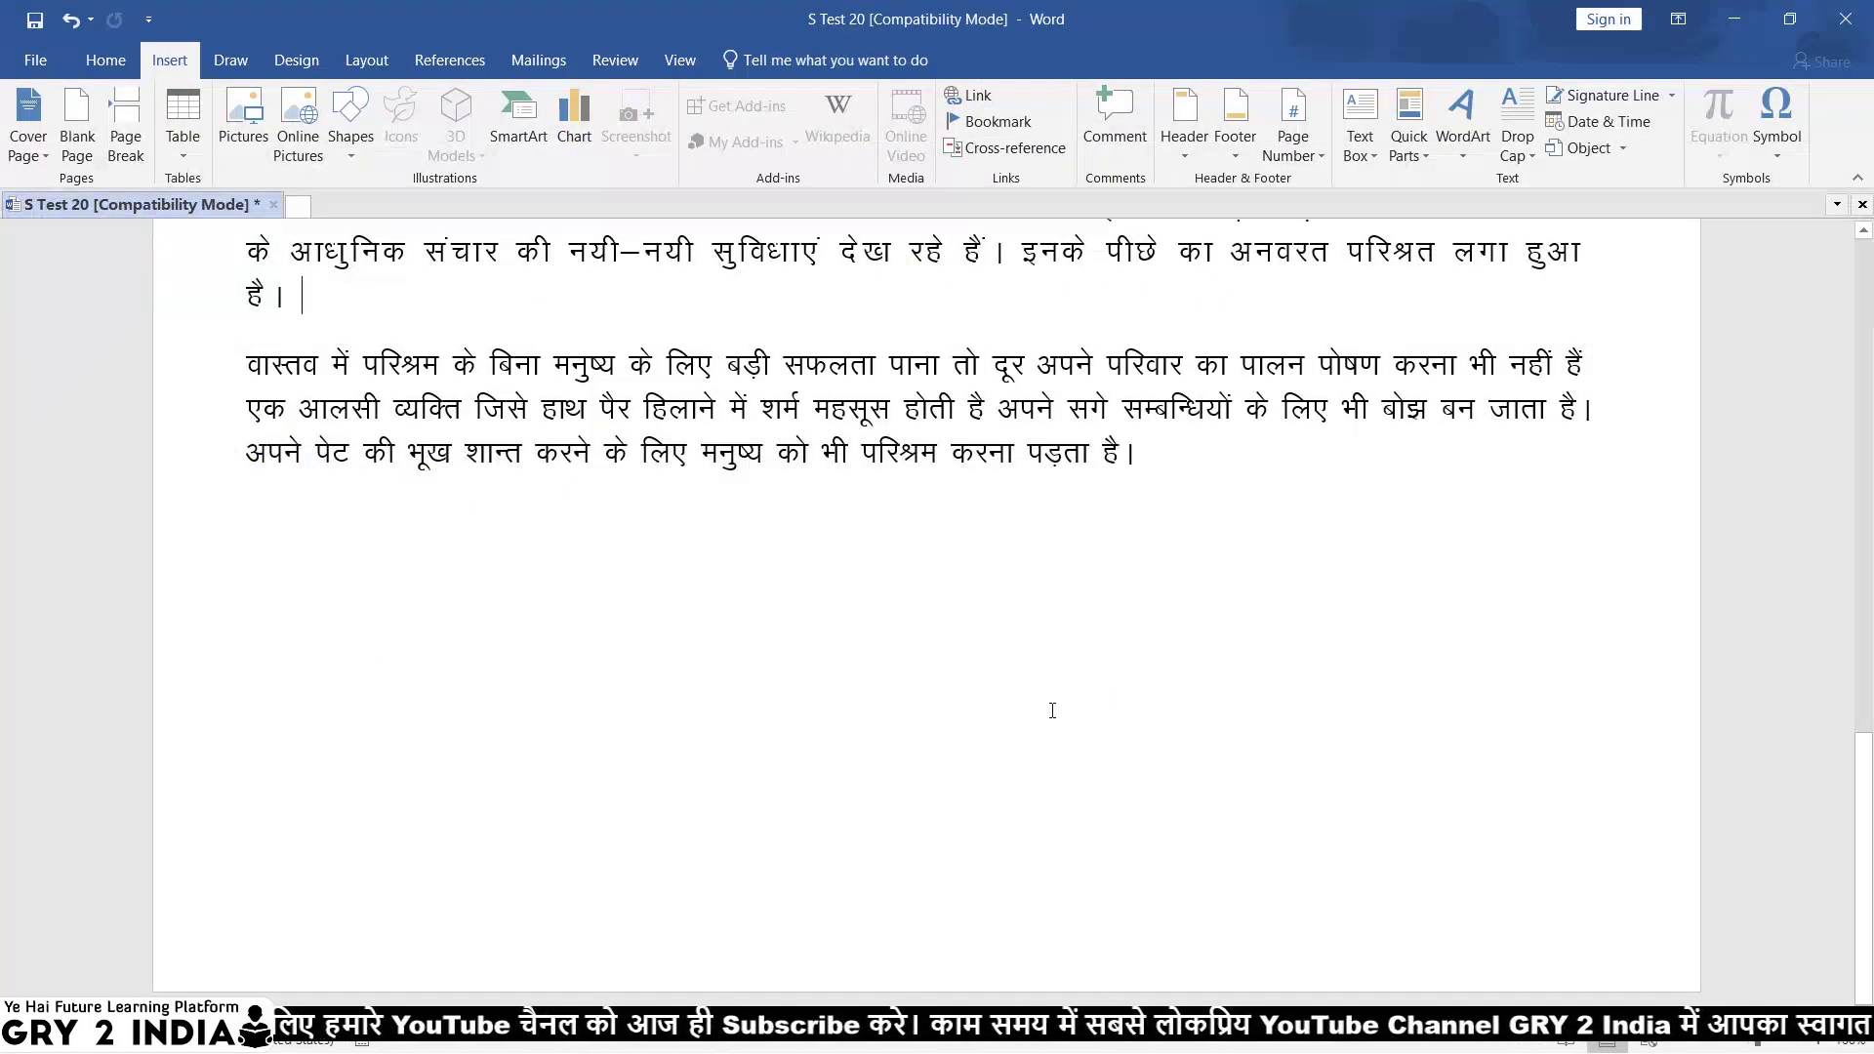
Apply the Emboss font effect to the third paragraph's second line, then view the question paper.
{"action": "scroll", "coordinate": [1048, 722], "scroll_direction": "up", "scroll_amount": 3, "text": "ctrl"}
{"action": "scroll", "coordinate": [1048, 722], "scroll_direction": "up", "scroll_amount": 10}
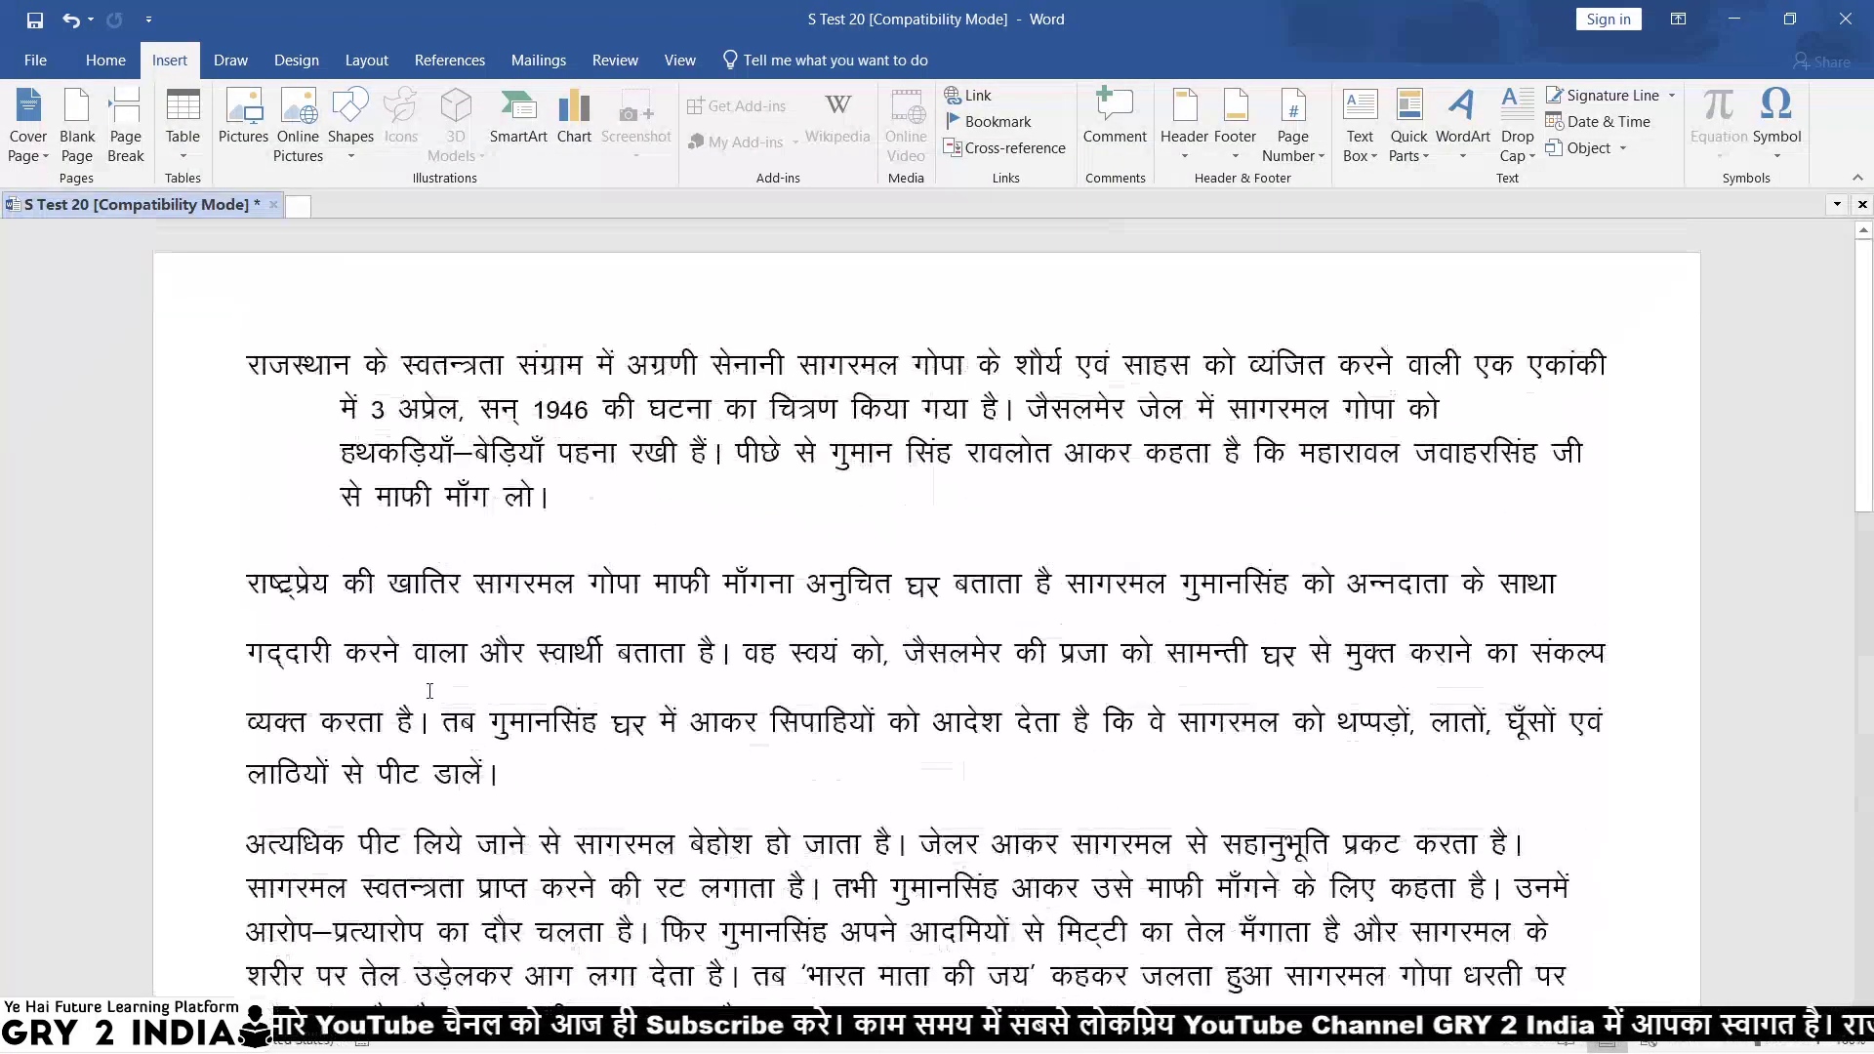
{"action": "left_click_drag", "start_coordinate": [246, 888], "coordinate": [1577, 893]}
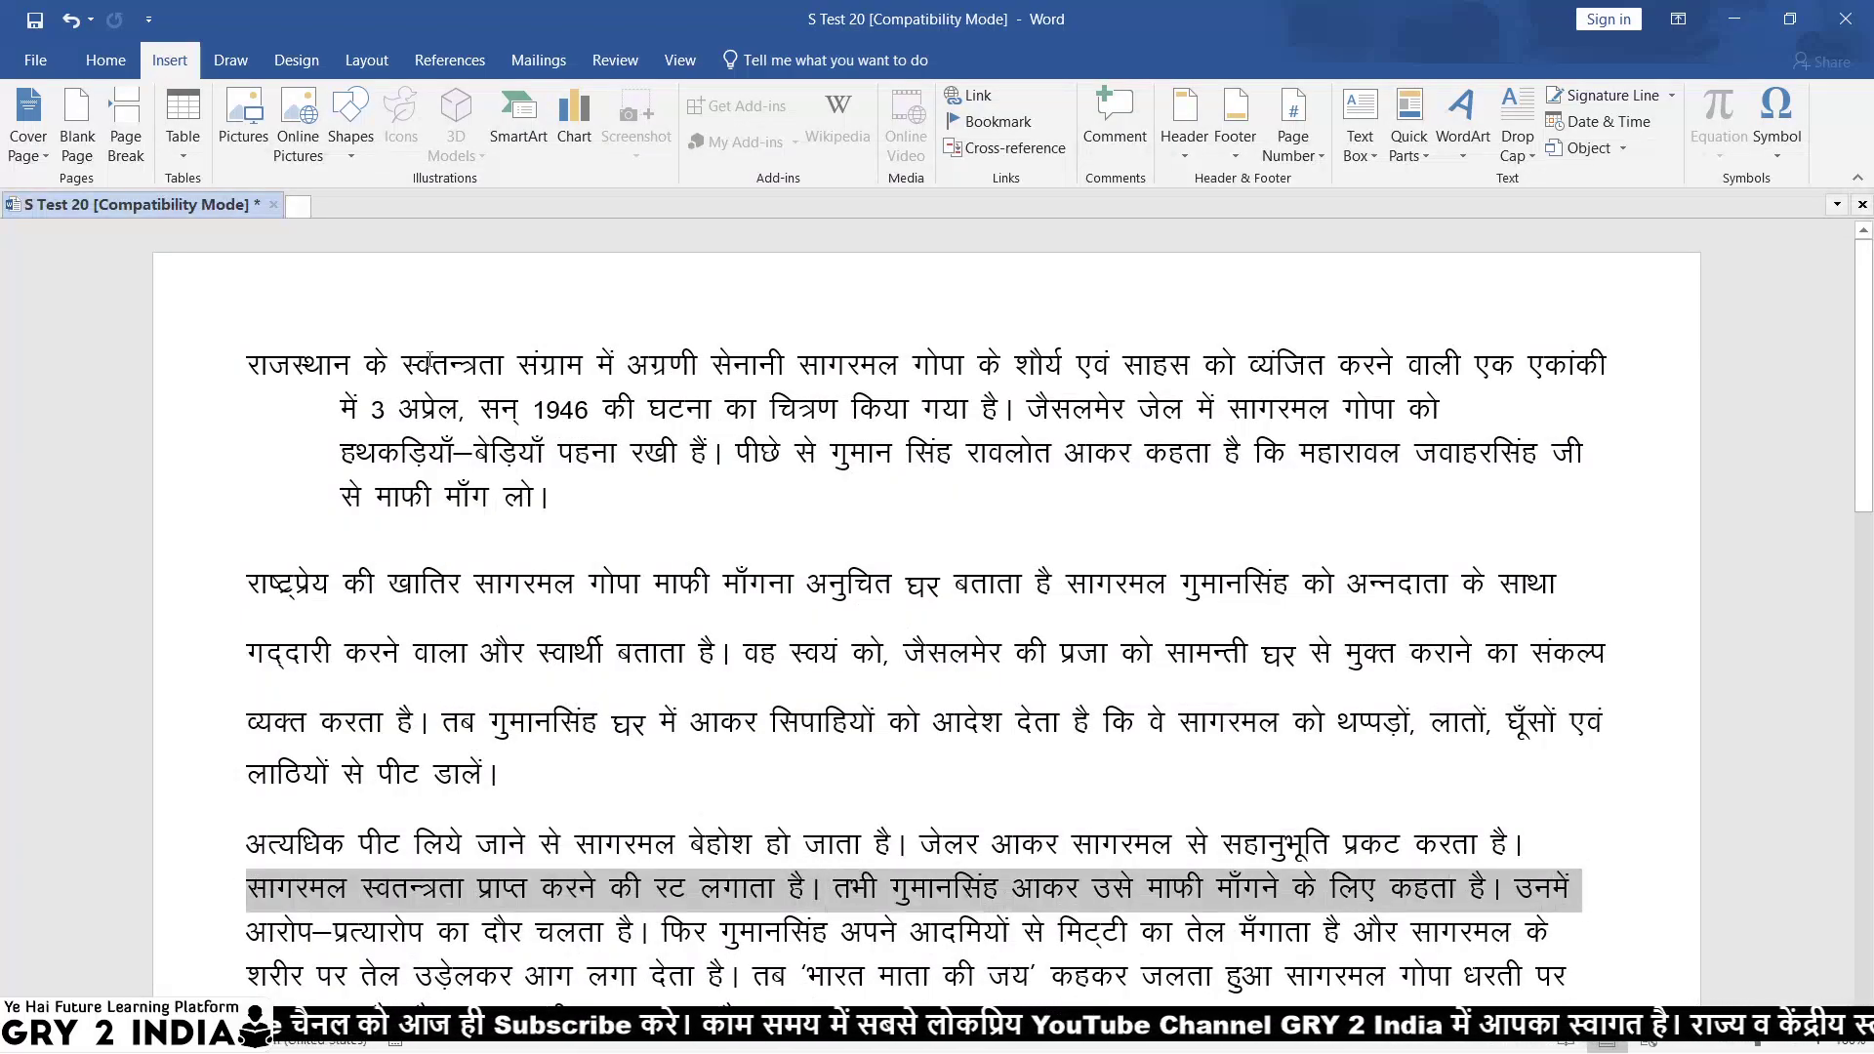
{"action": "left_click", "coordinate": [105, 60]}
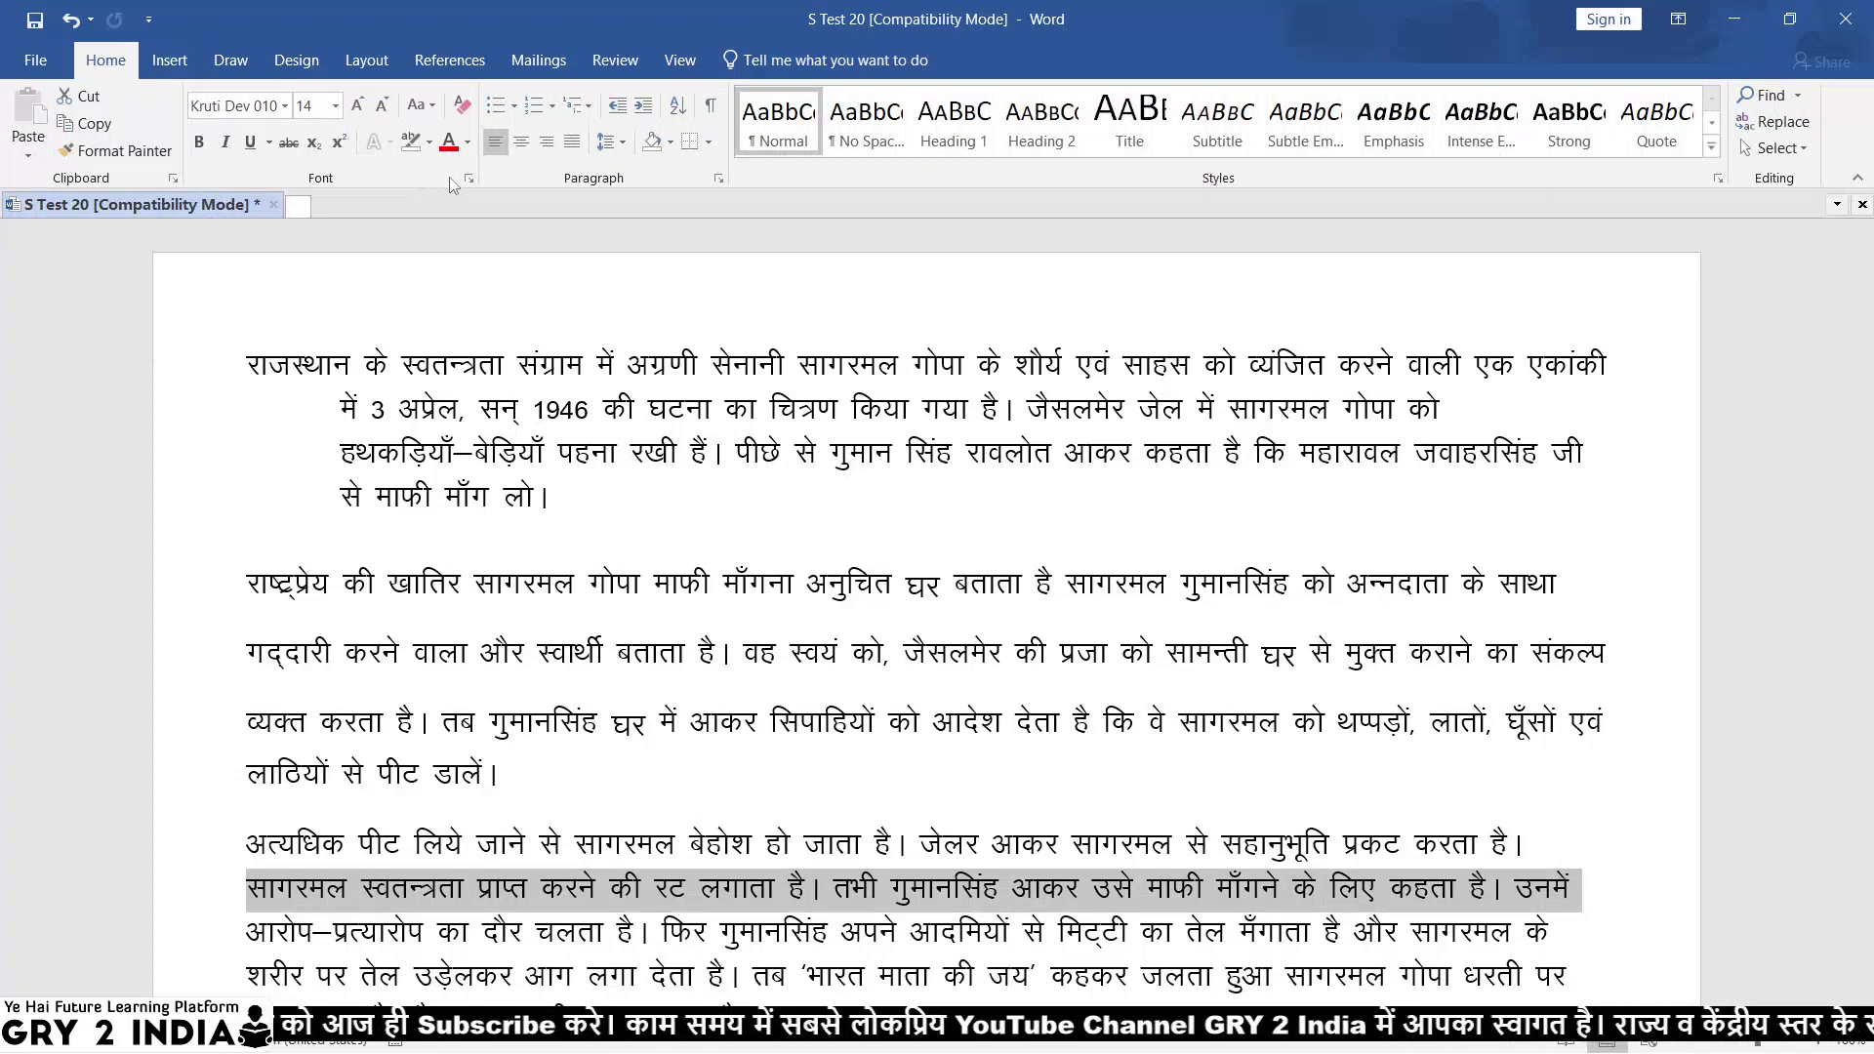
{"action": "left_click", "coordinate": [467, 178]}
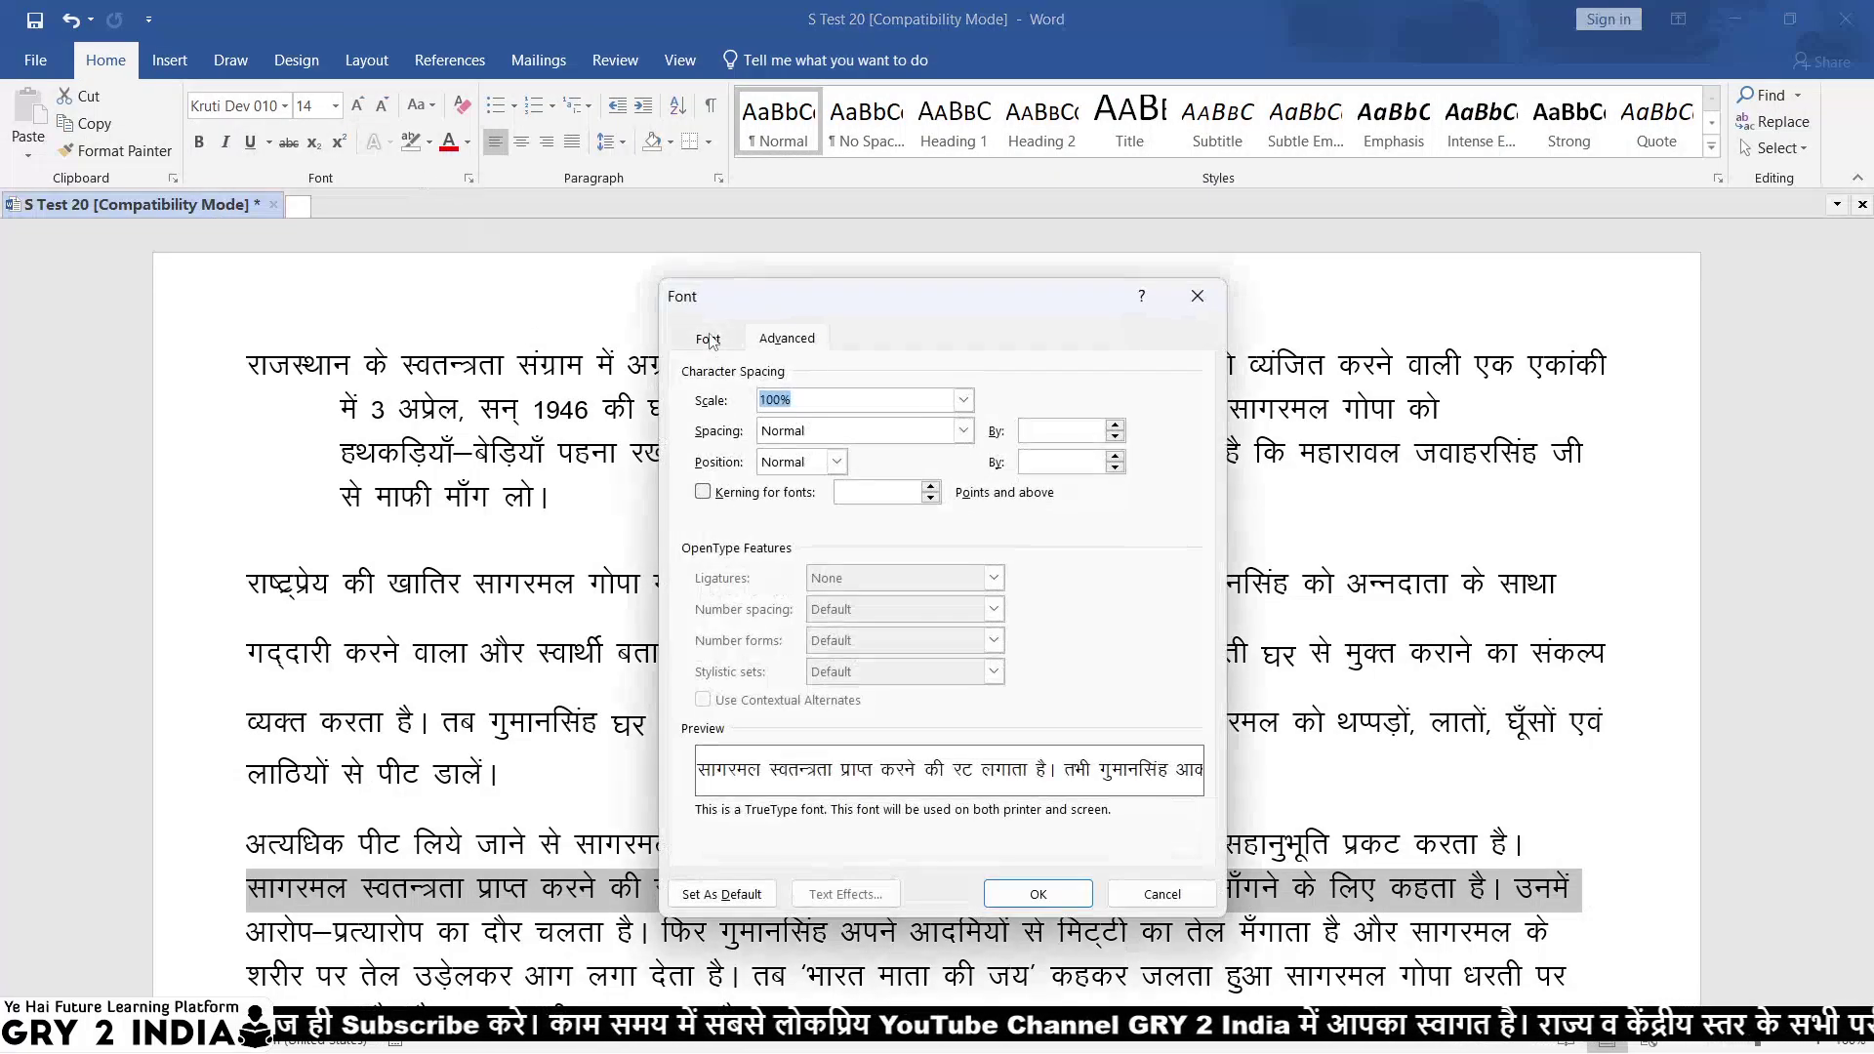
{"action": "left_click", "coordinate": [708, 338]}
{"action": "left_click", "coordinate": [877, 669]}
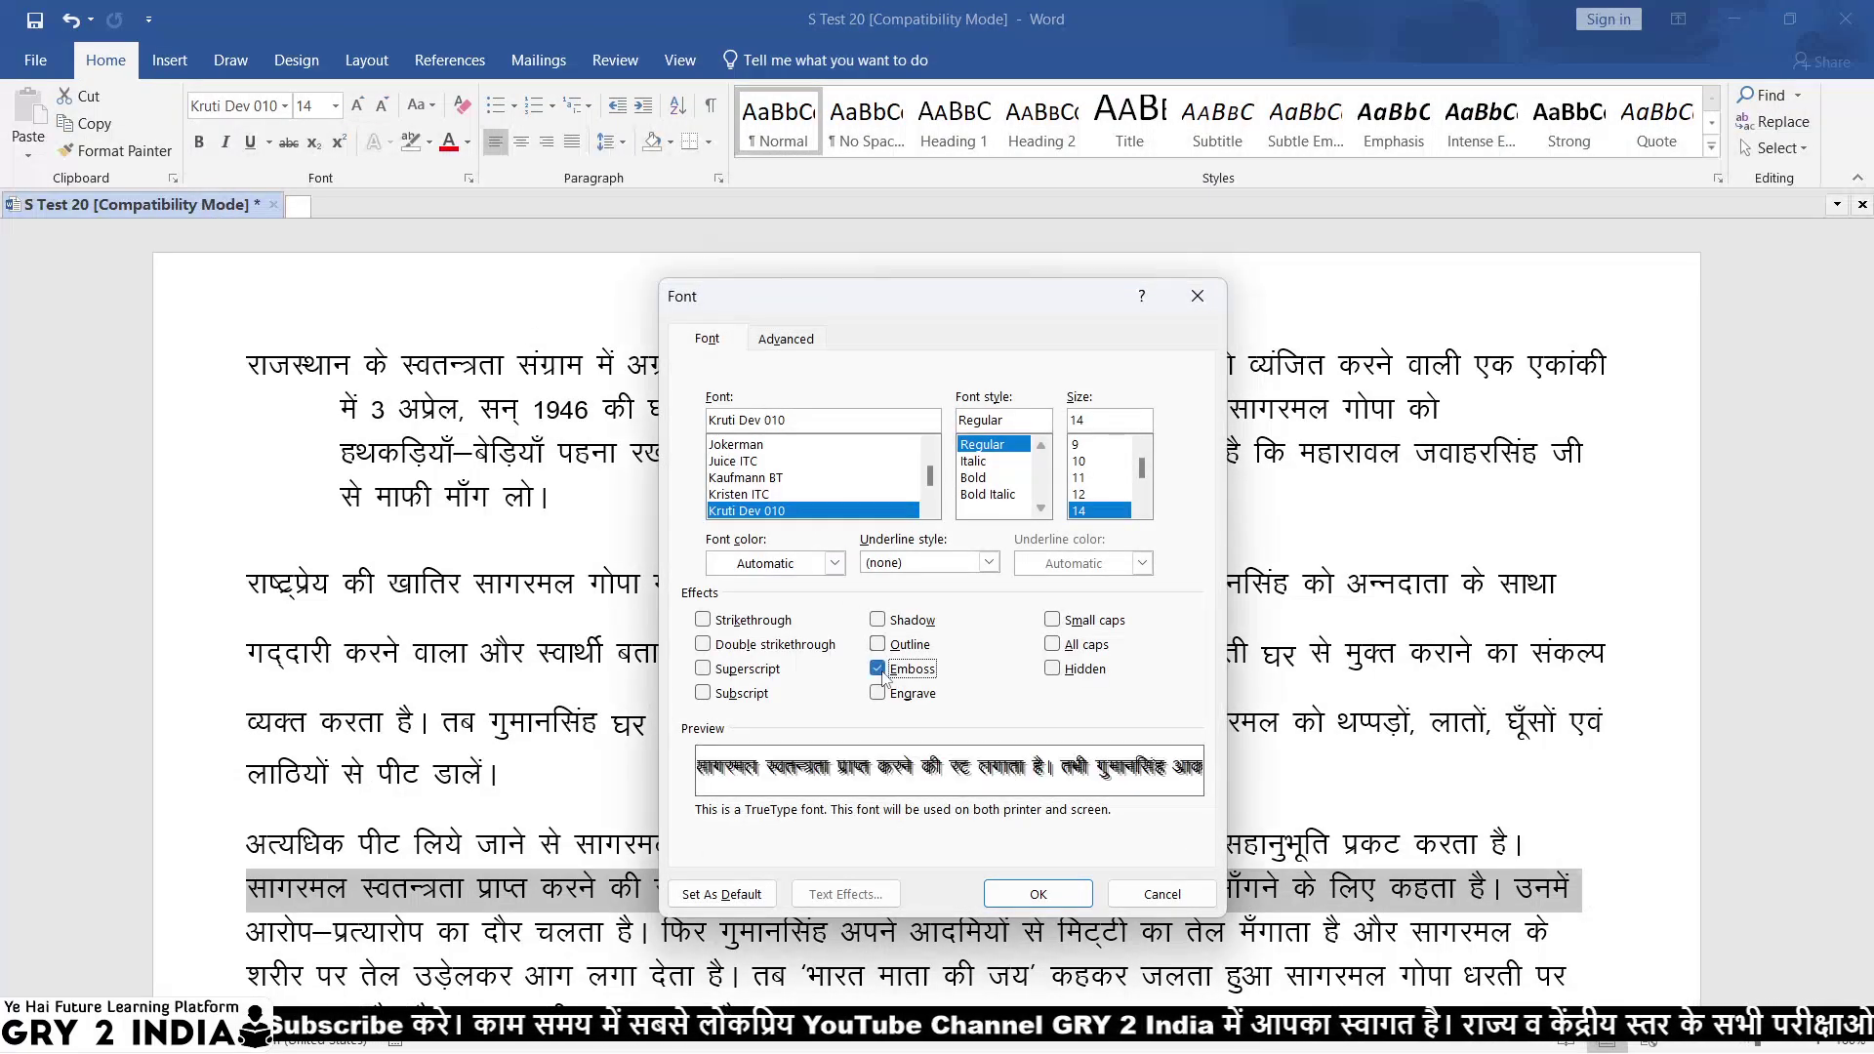
{"action": "left_click", "coordinate": [1018, 904]}
{"action": "left_click", "coordinate": [1019, 812]}
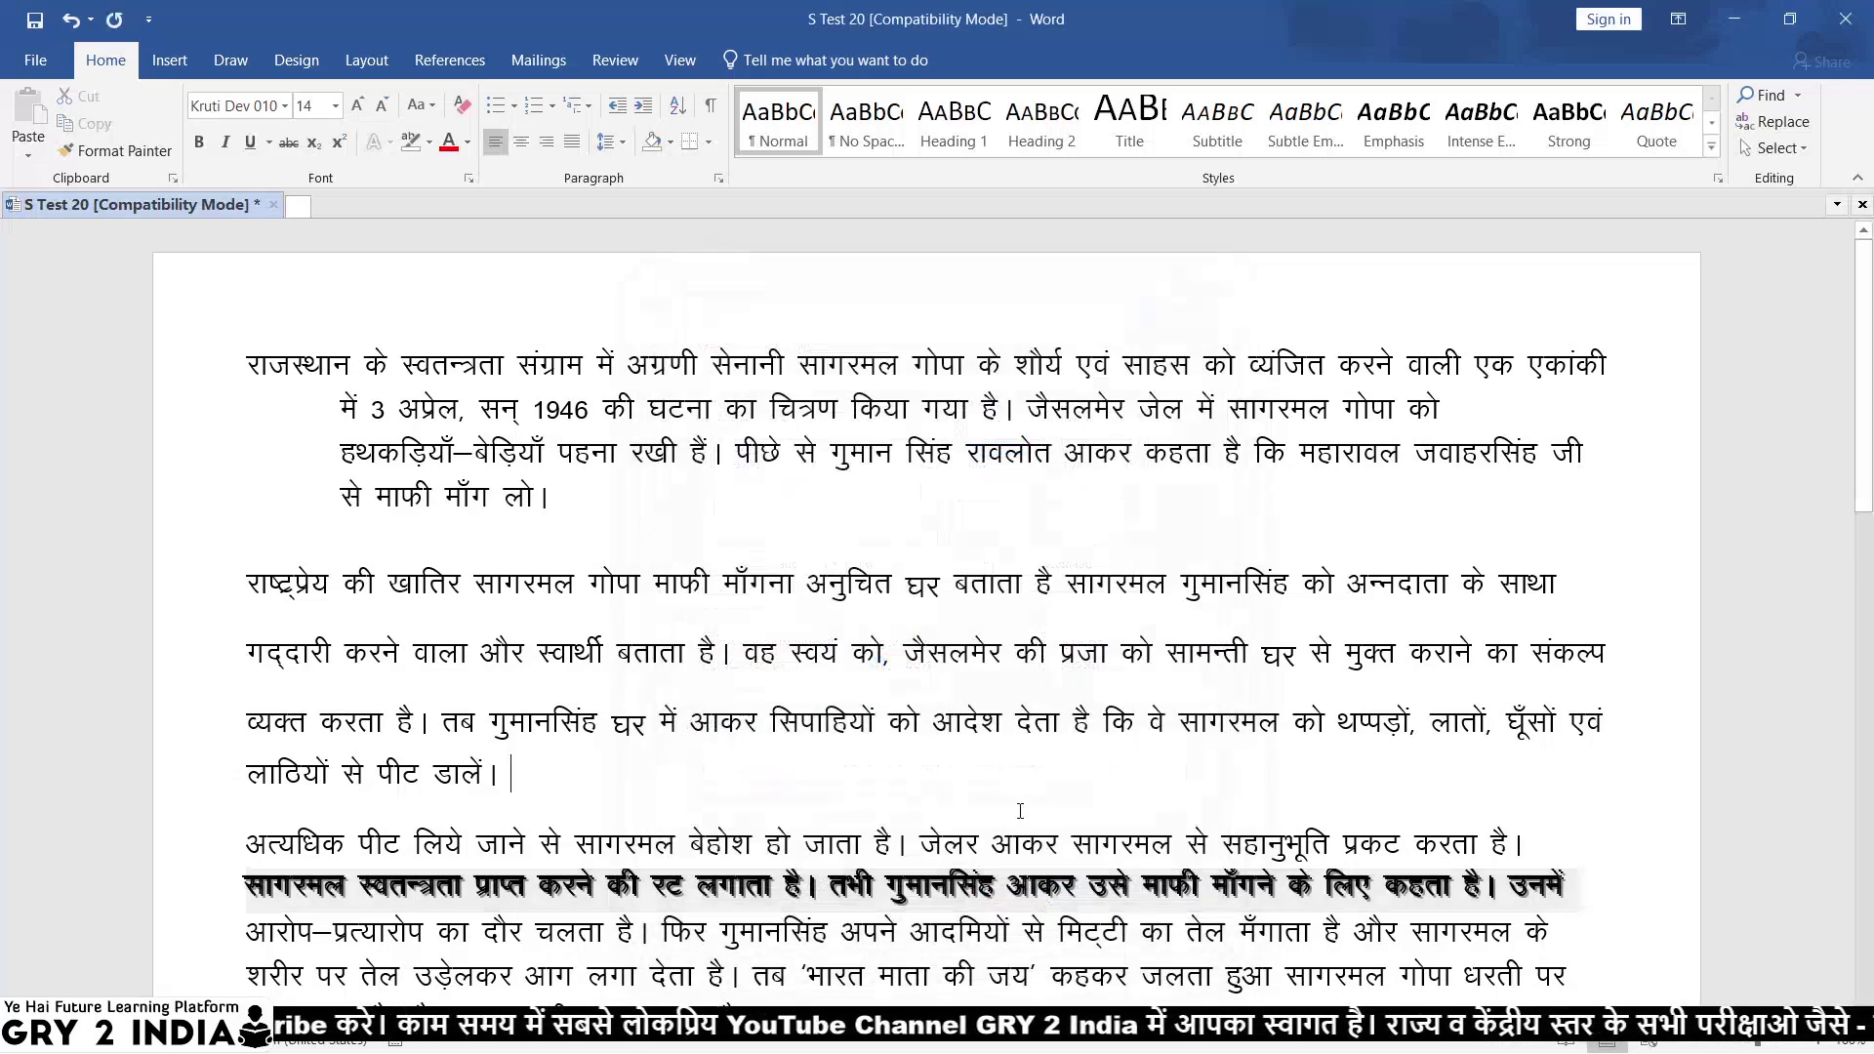
{"action": "key", "text": "alt+Tab"}
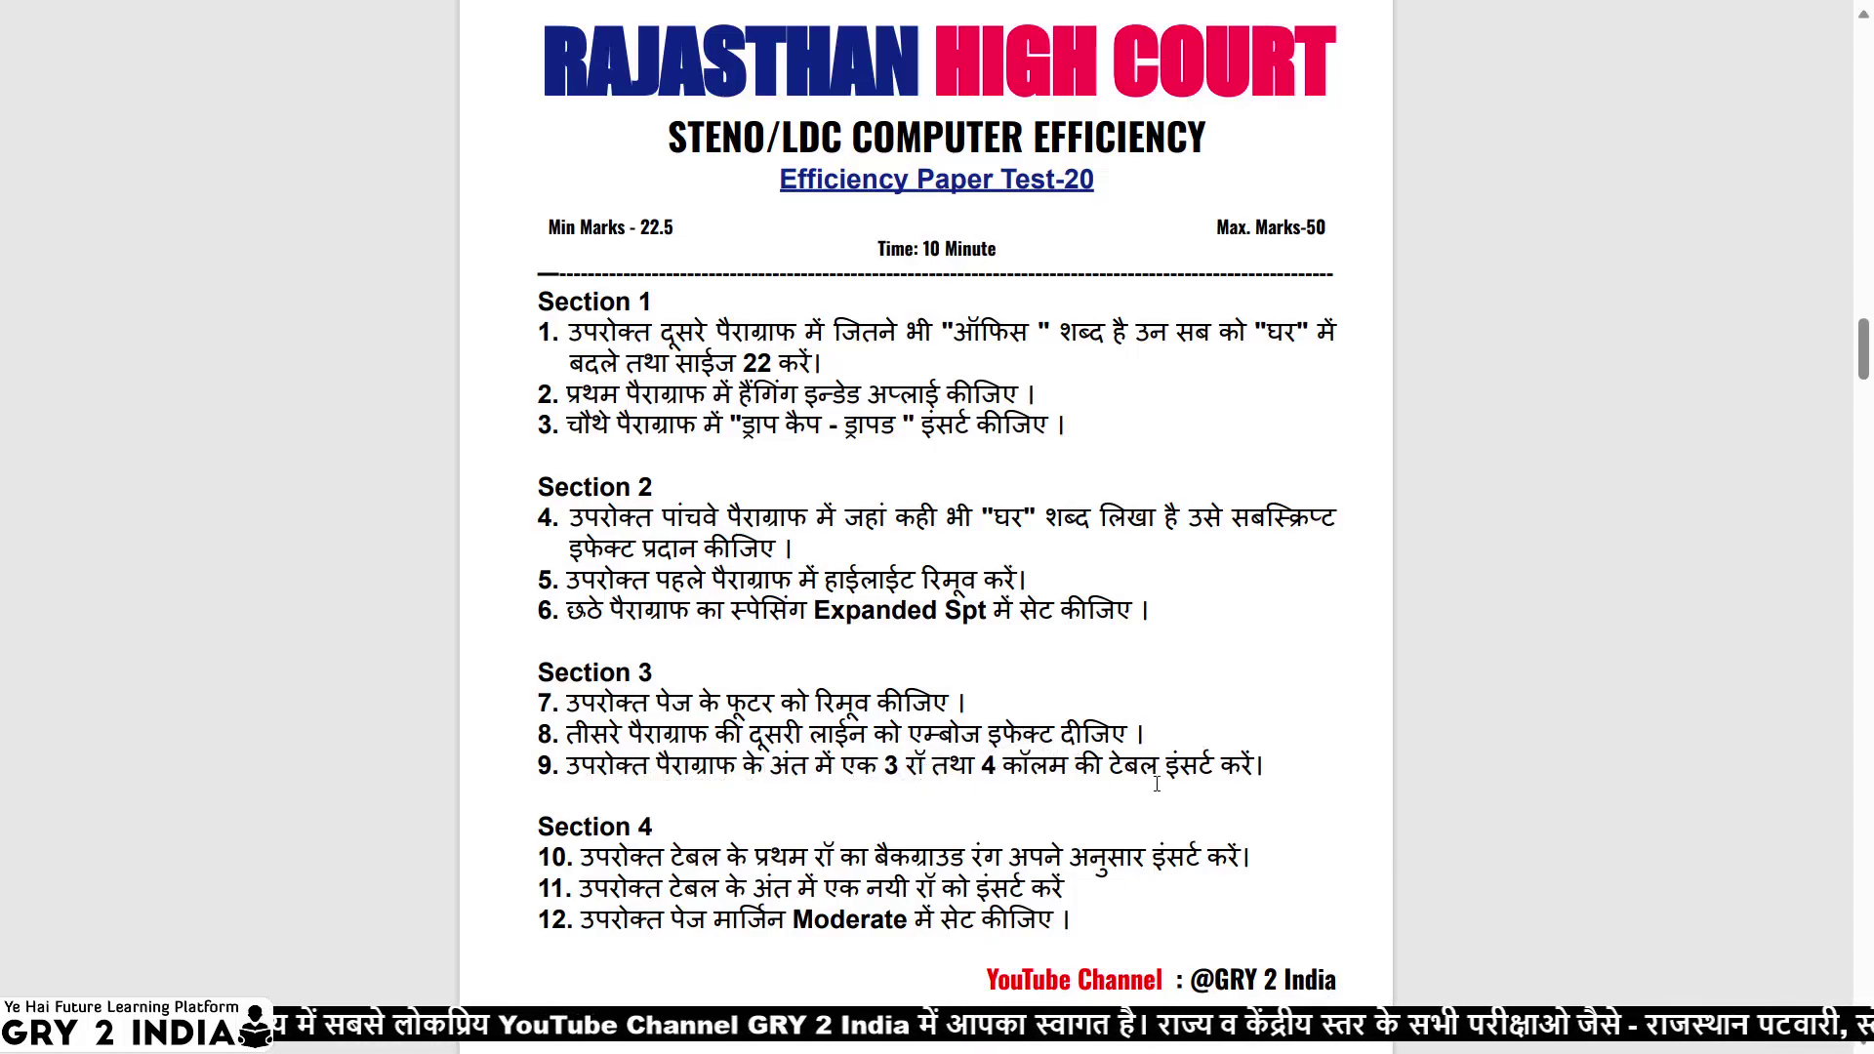
Insert an empty 4-column, 3-row table after the passage's last paragraph.
{"action": "key", "text": "alt+Tab"}
{"action": "scroll", "coordinate": [543, 601], "scroll_direction": "down", "scroll_amount": 10}
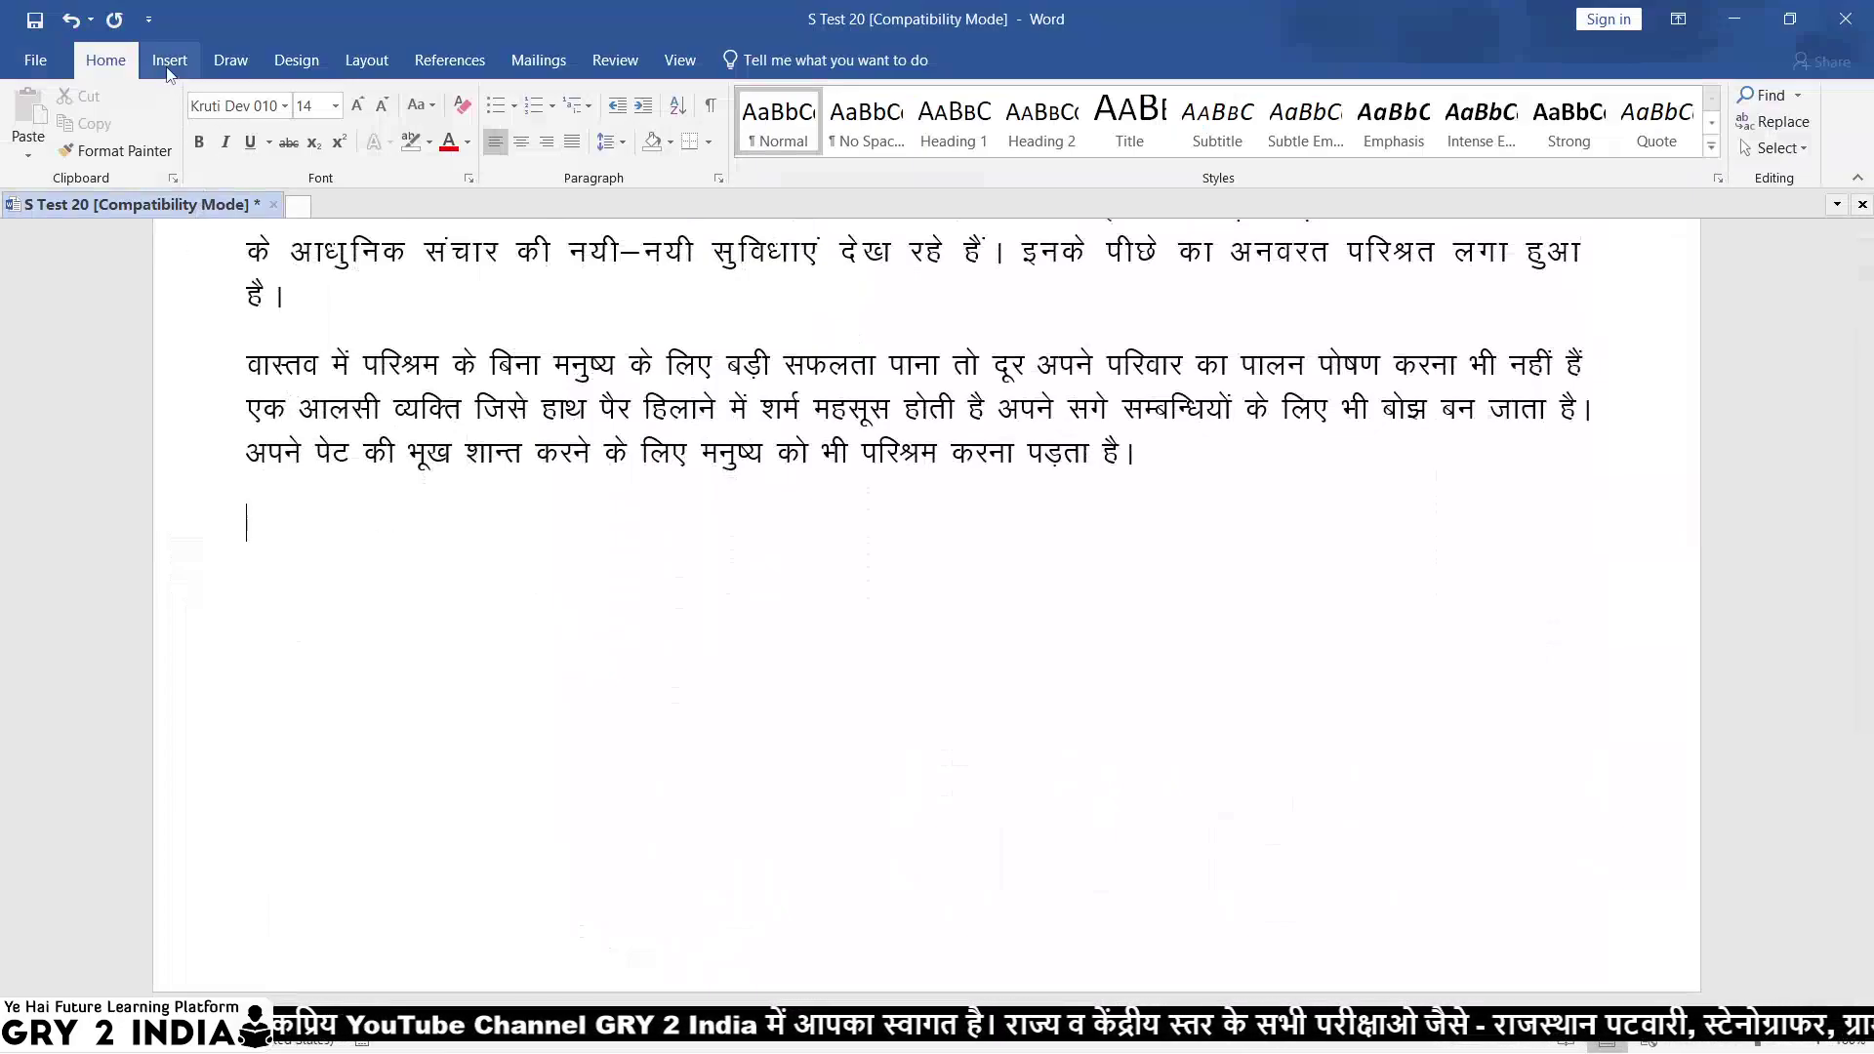
{"action": "left_click", "coordinate": [168, 61]}
{"action": "left_click", "coordinate": [186, 141]}
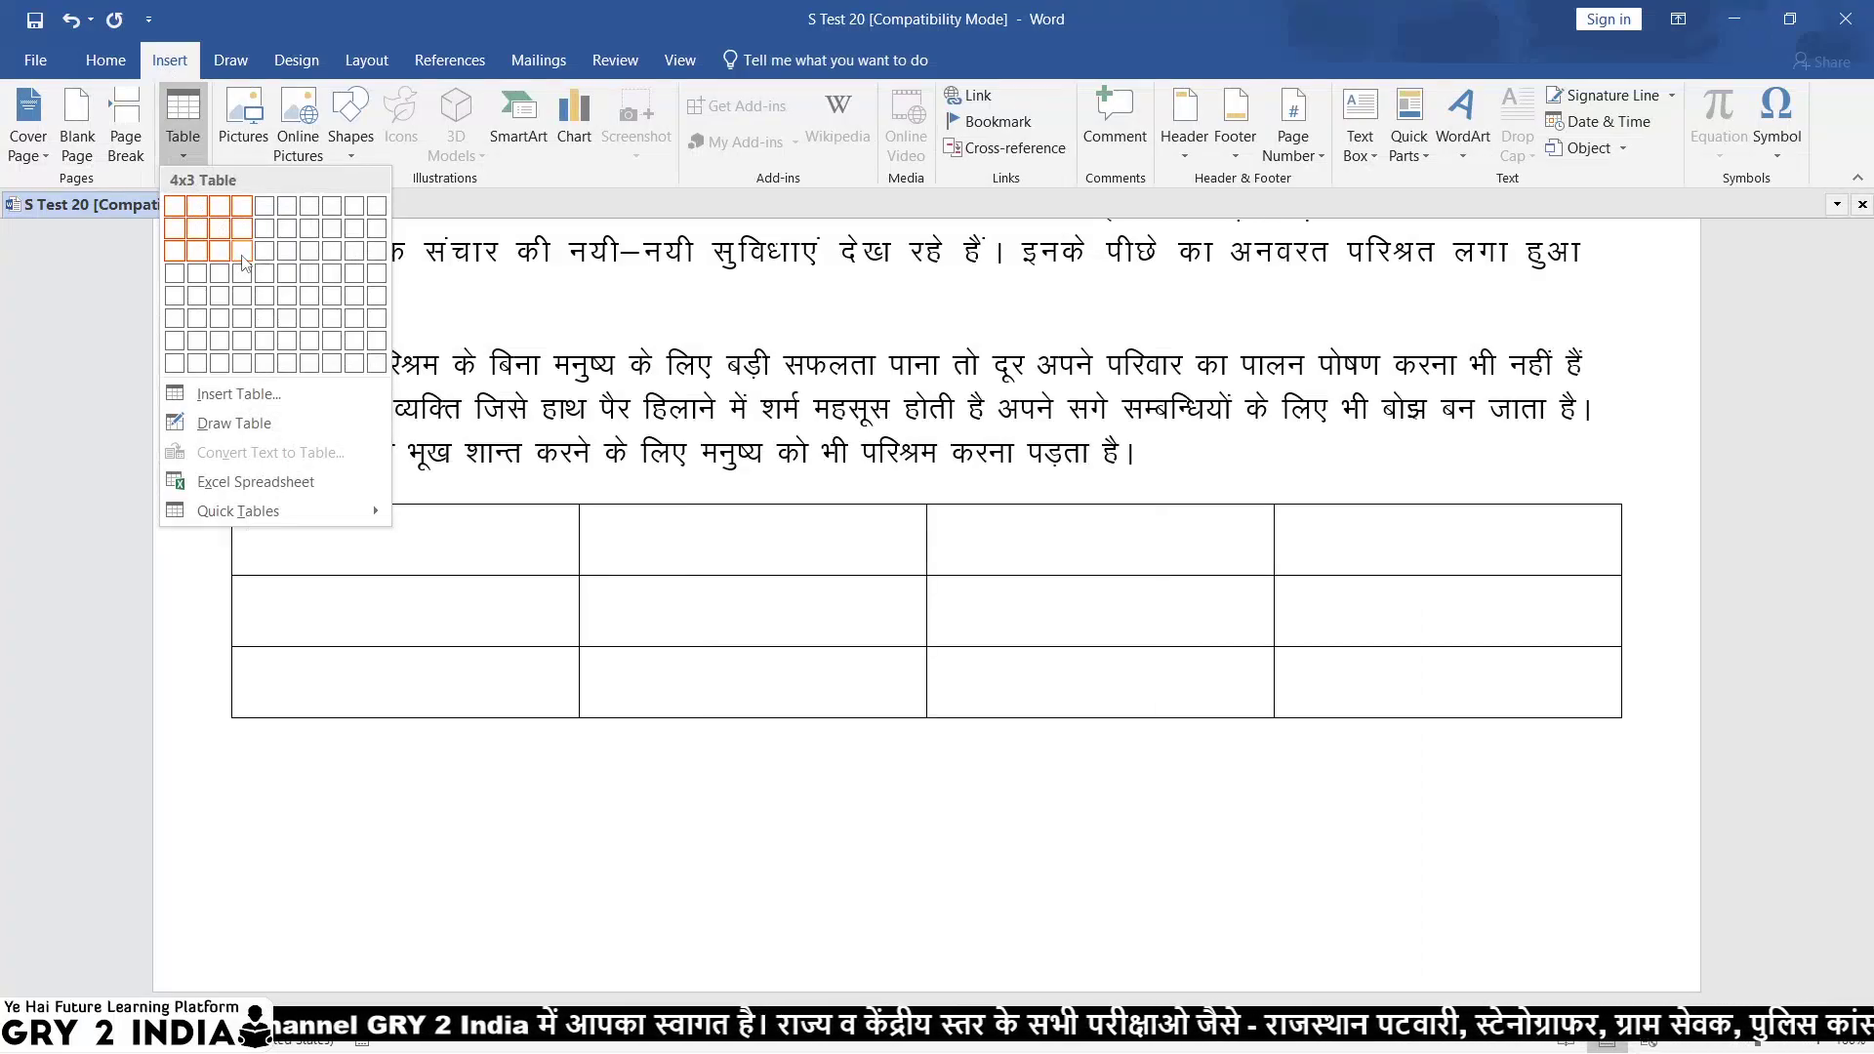
{"action": "left_click", "coordinate": [242, 251]}
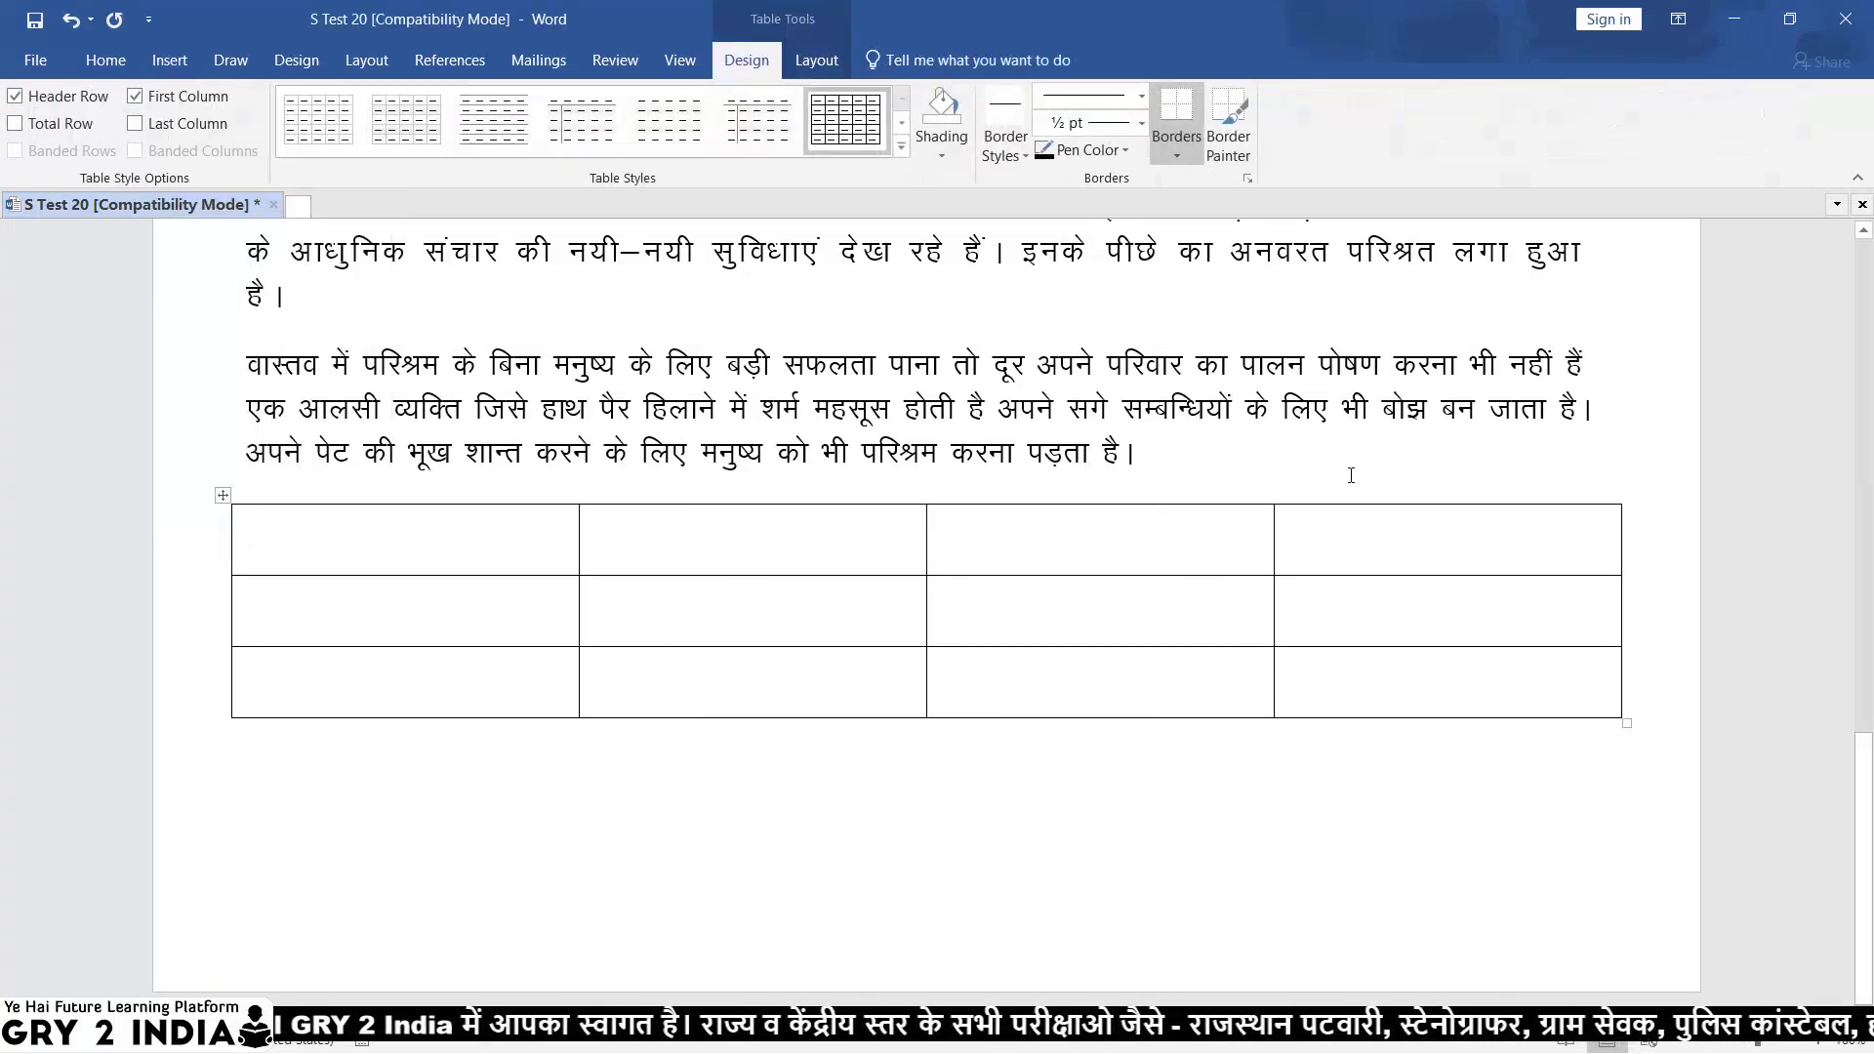
{"action": "key", "text": "alt+Tab"}
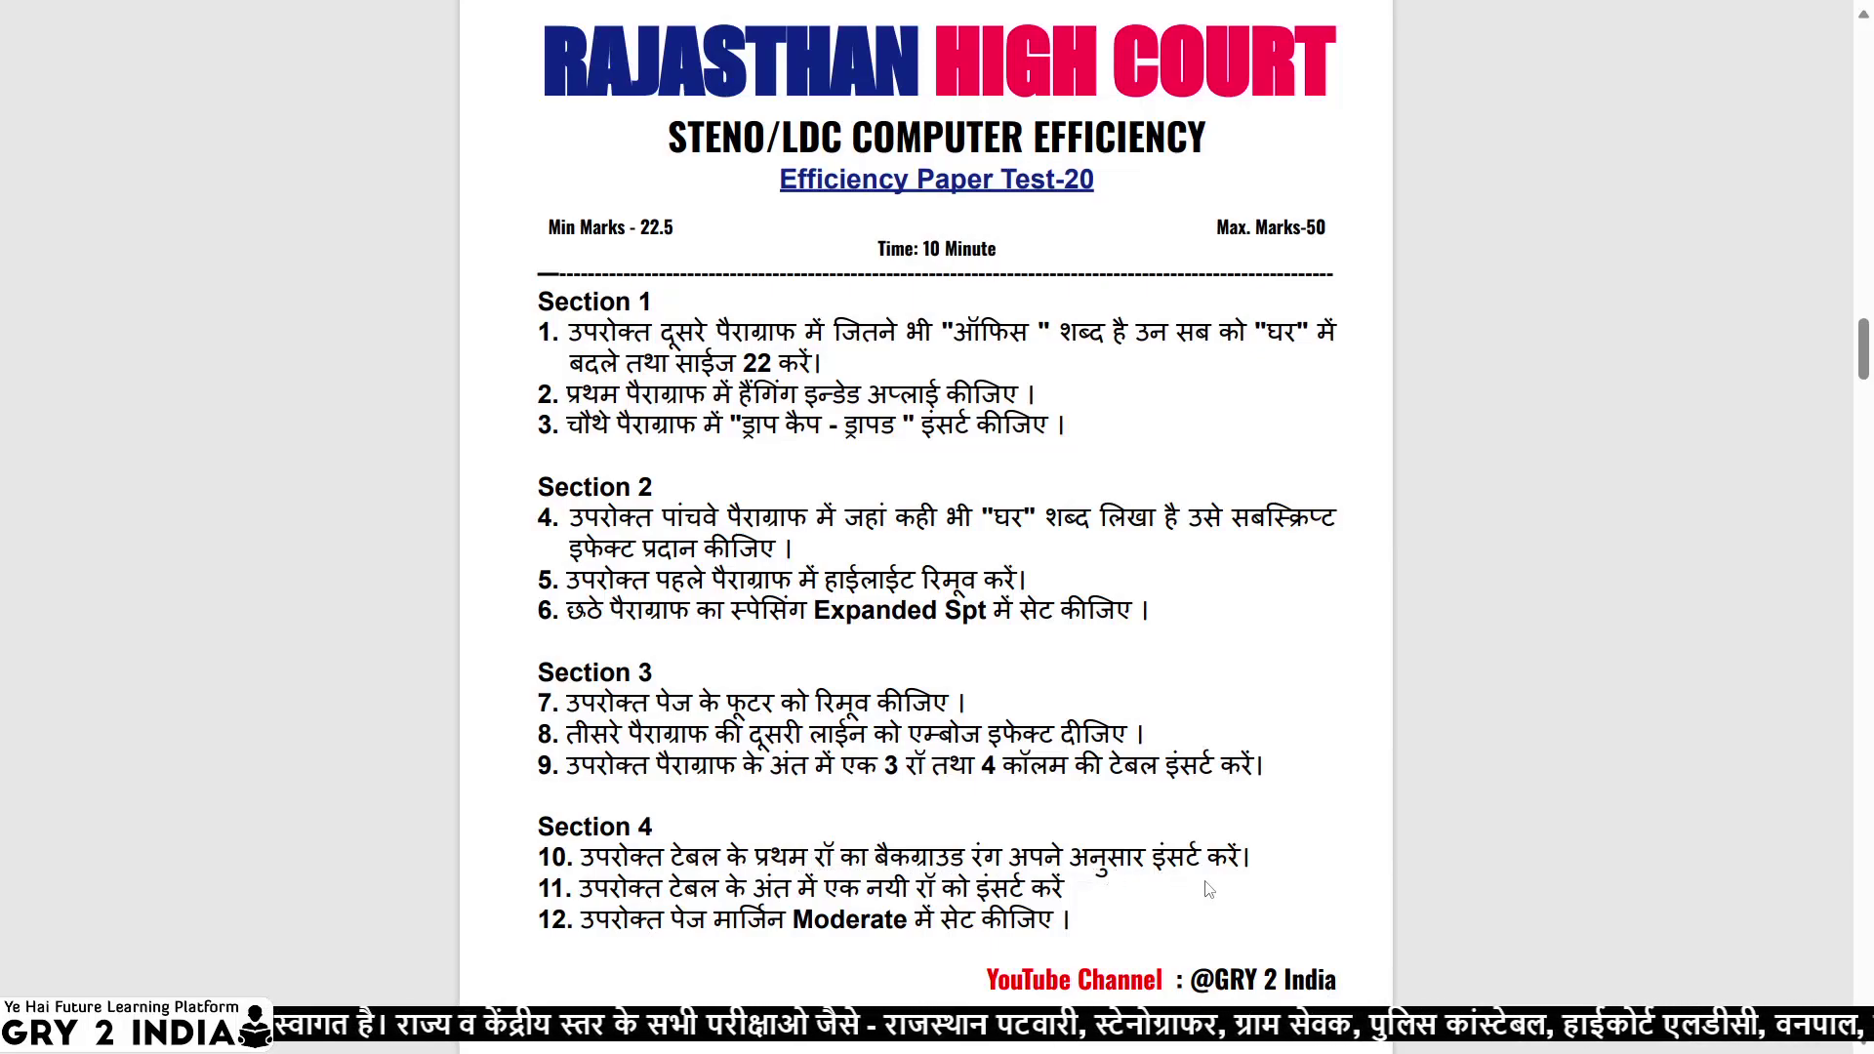
Give the table's first row a dark grey shading.
{"action": "key", "text": "alt+Tab"}
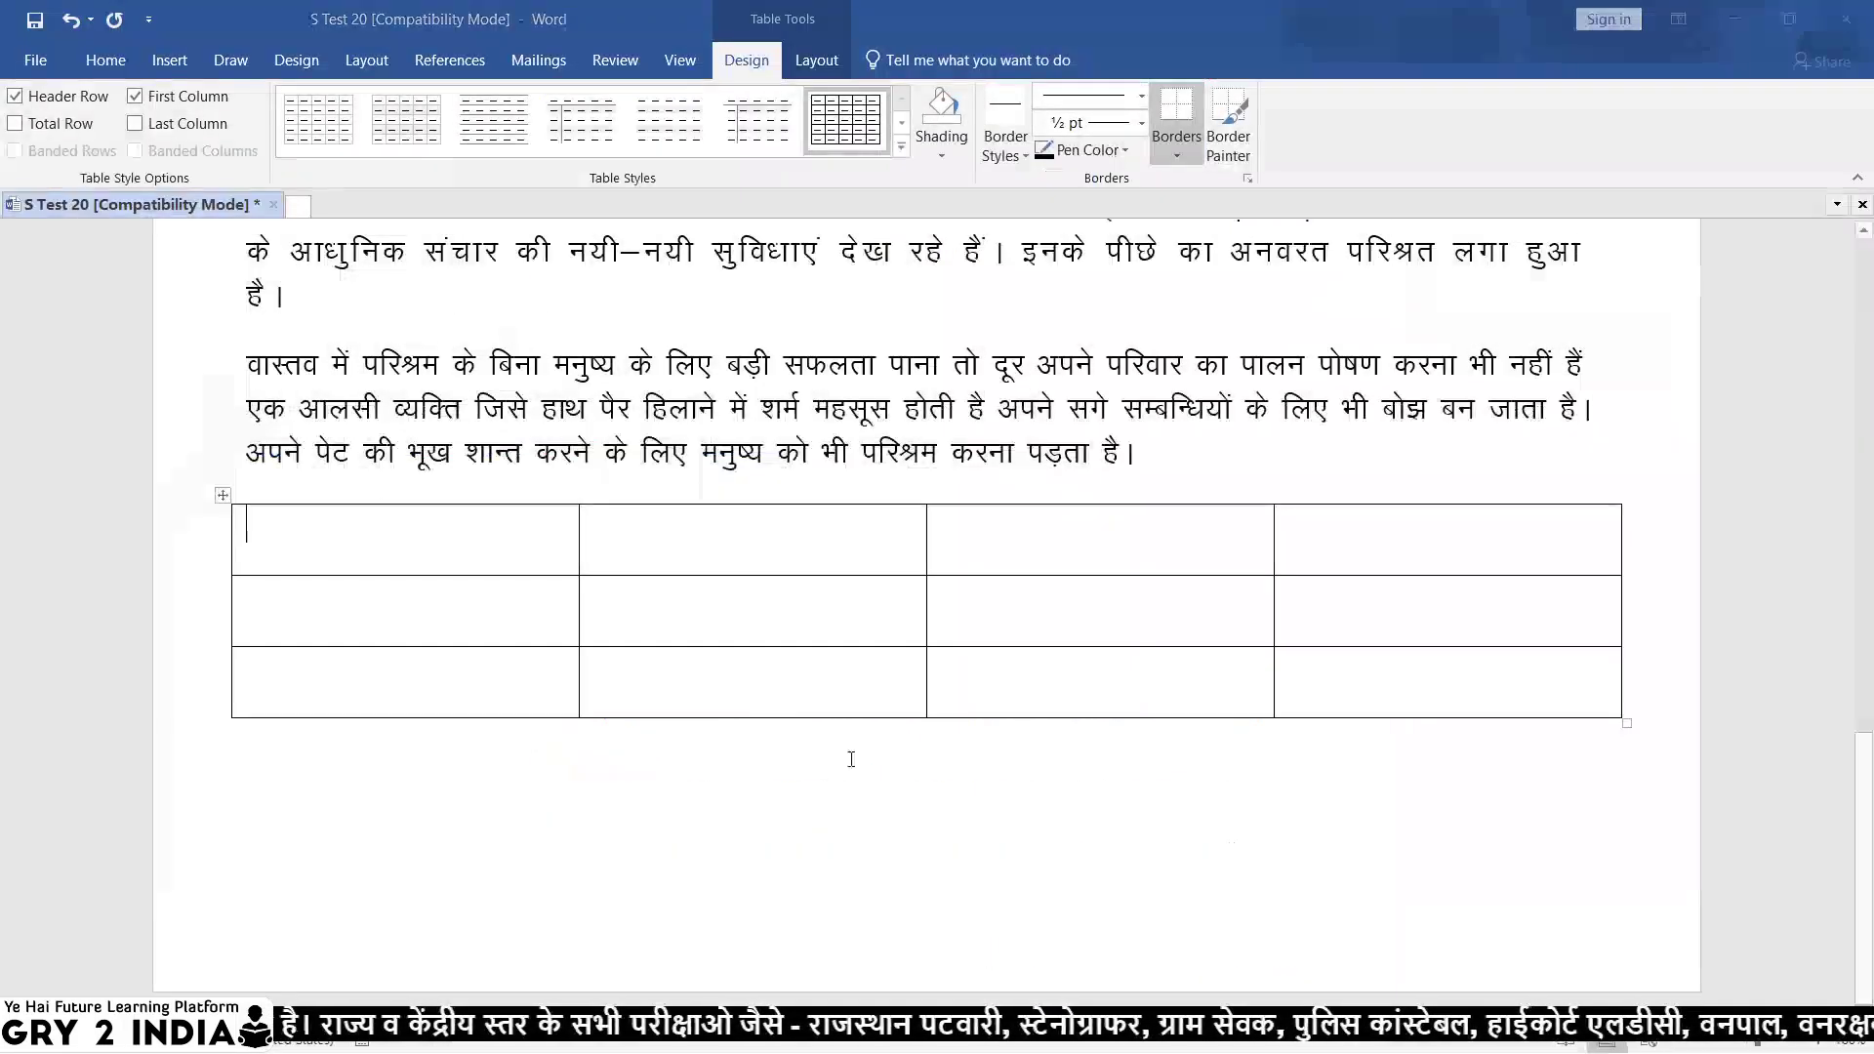
{"action": "left_click_drag", "start_coordinate": [251, 538], "coordinate": [1445, 538]}
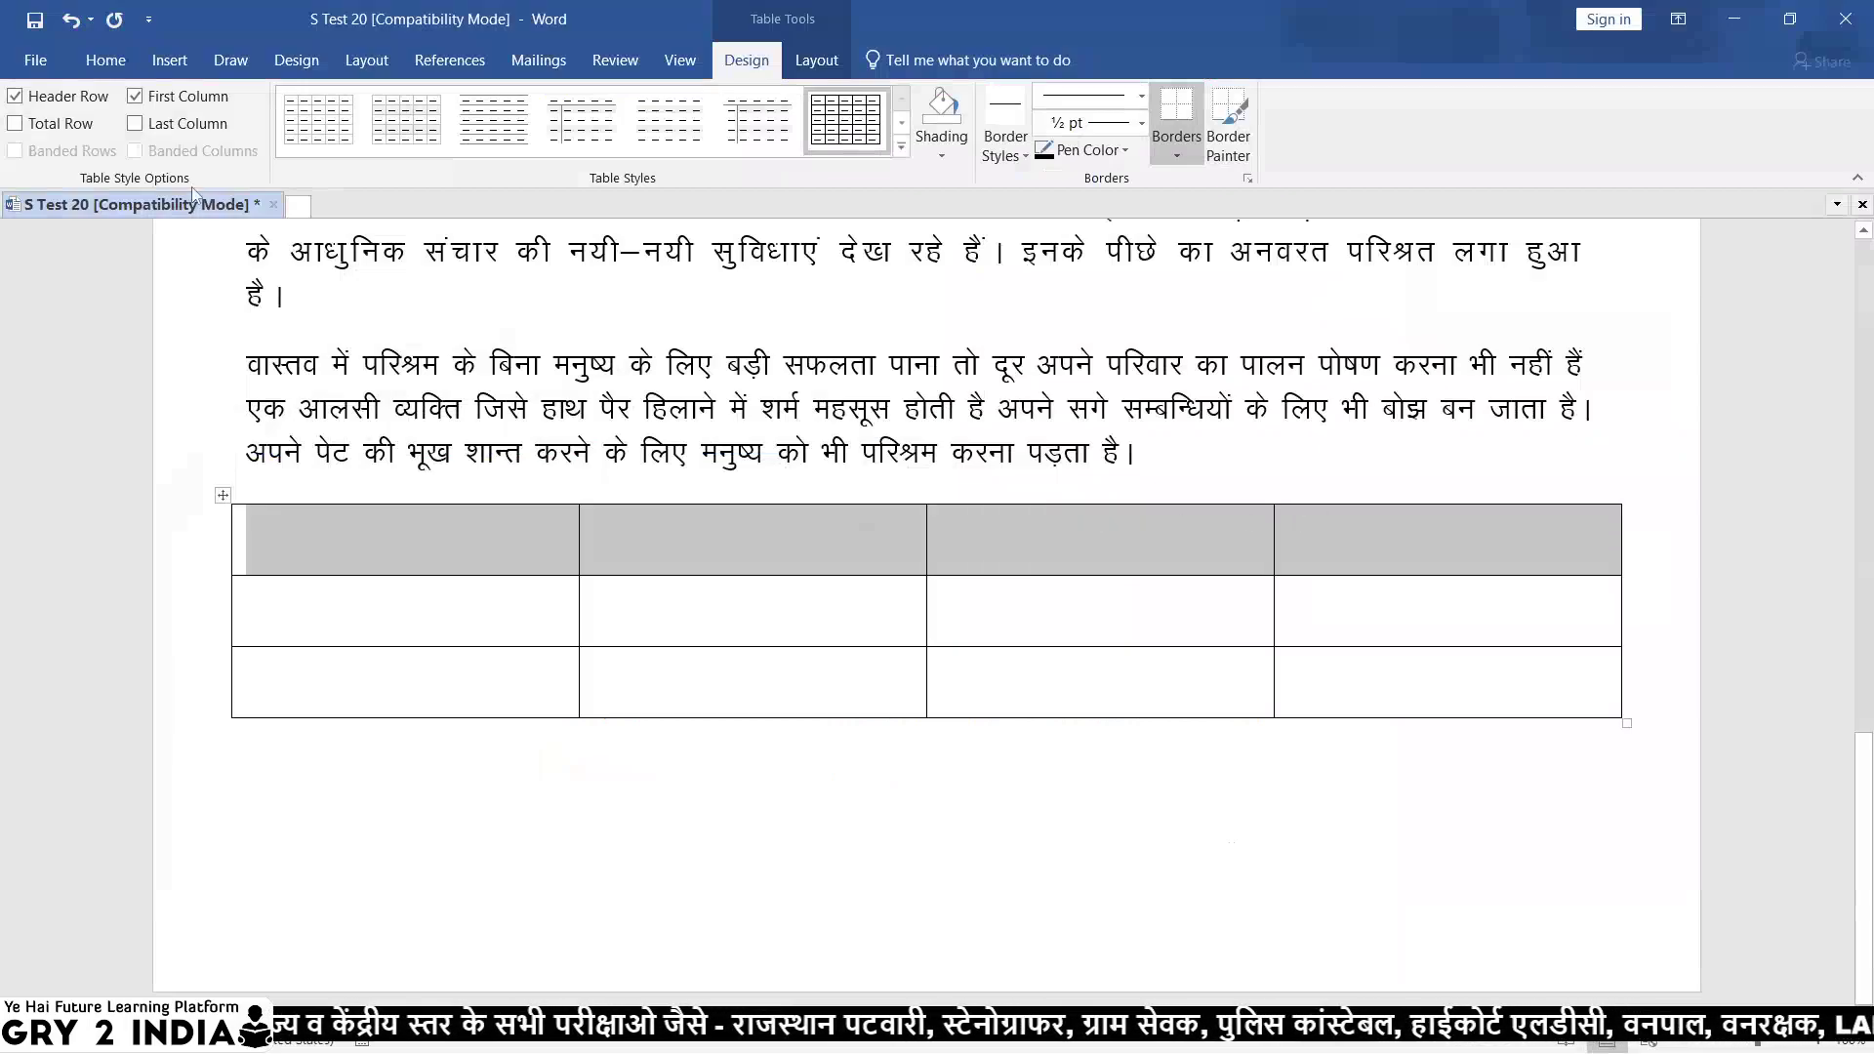
{"action": "left_click", "coordinate": [132, 67]}
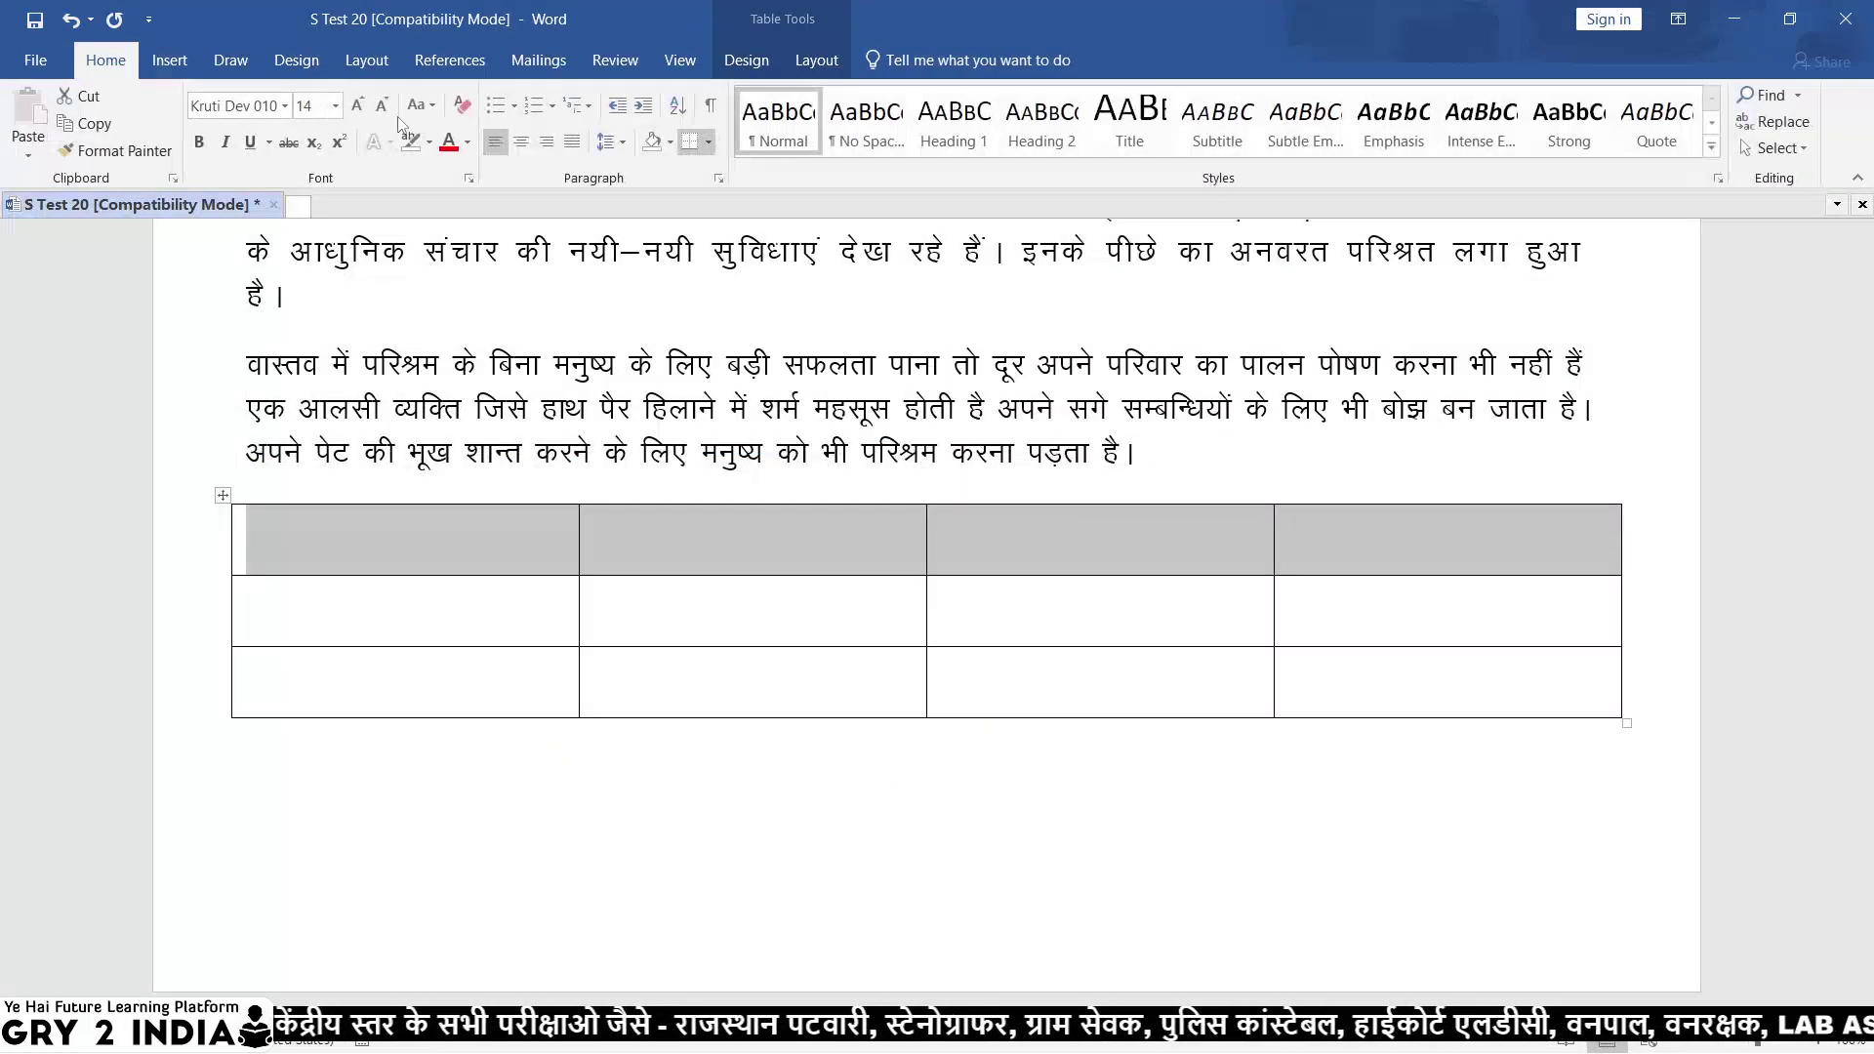
{"action": "left_click", "coordinate": [670, 143]}
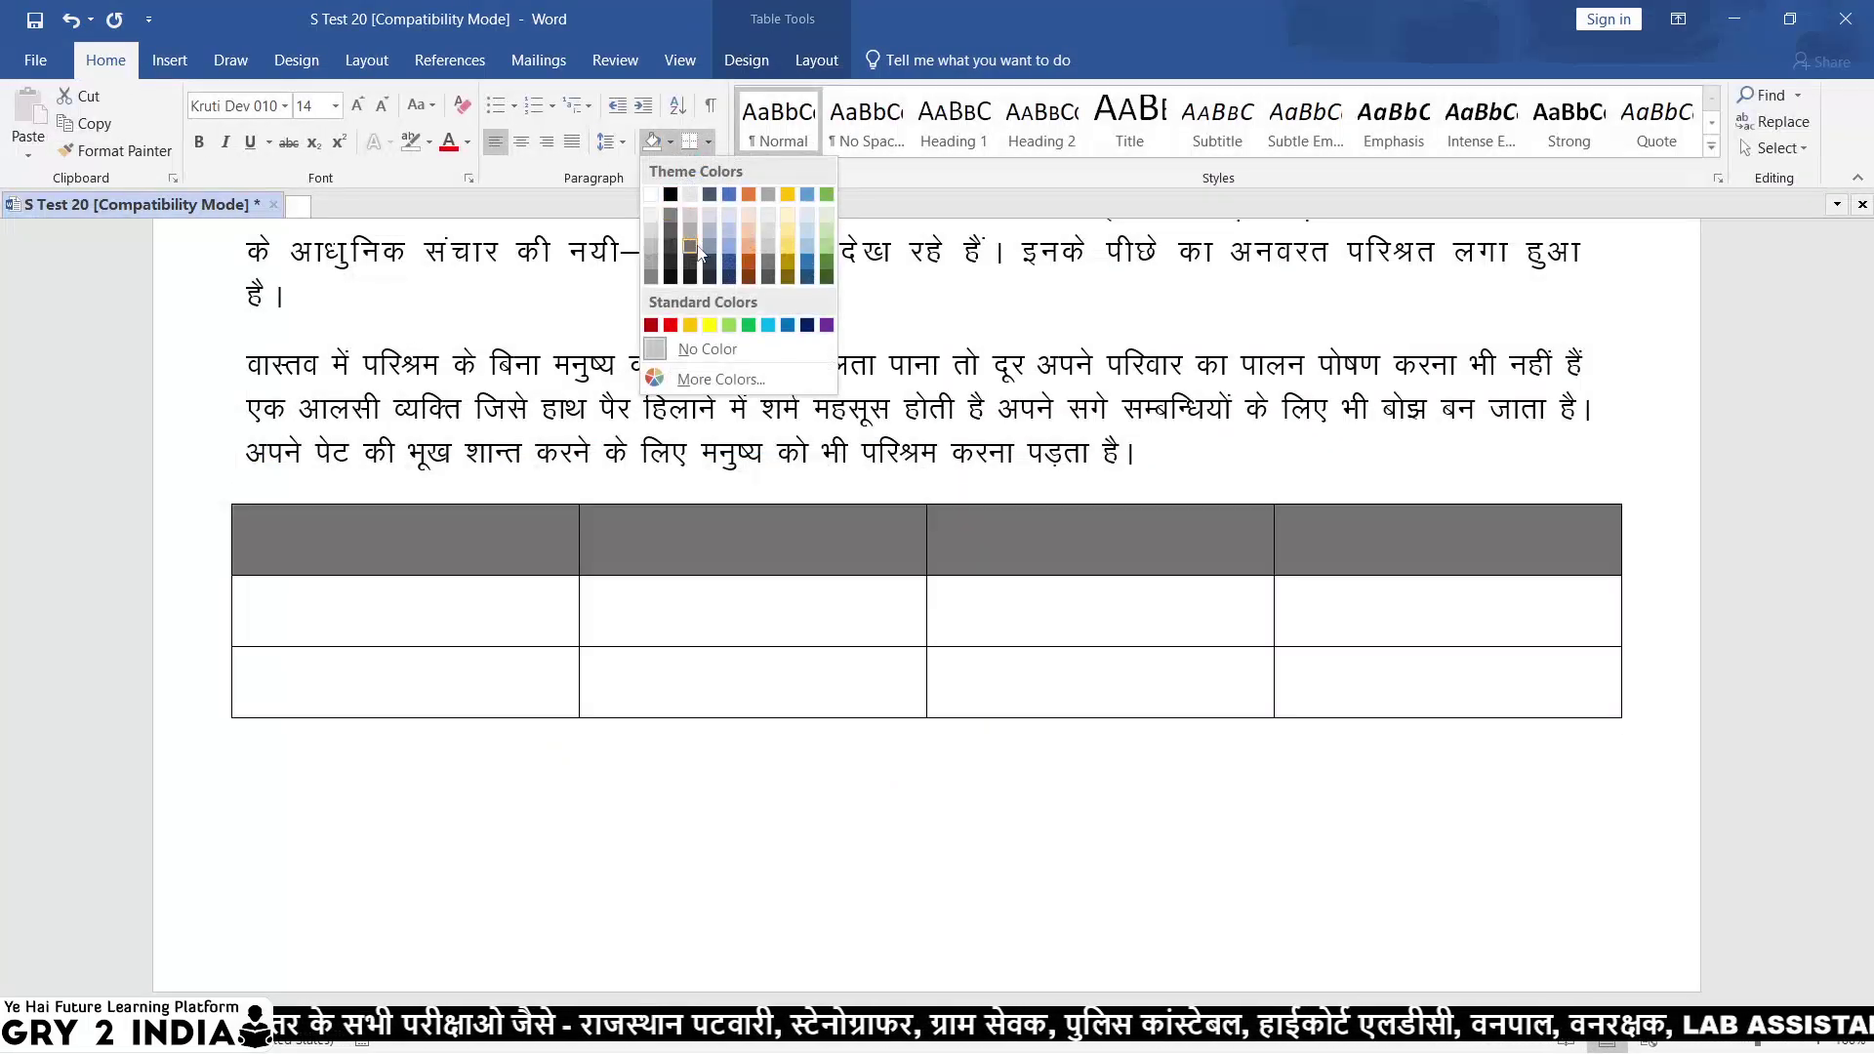
{"action": "left_click", "coordinate": [651, 268]}
{"action": "left_click", "coordinate": [801, 605]}
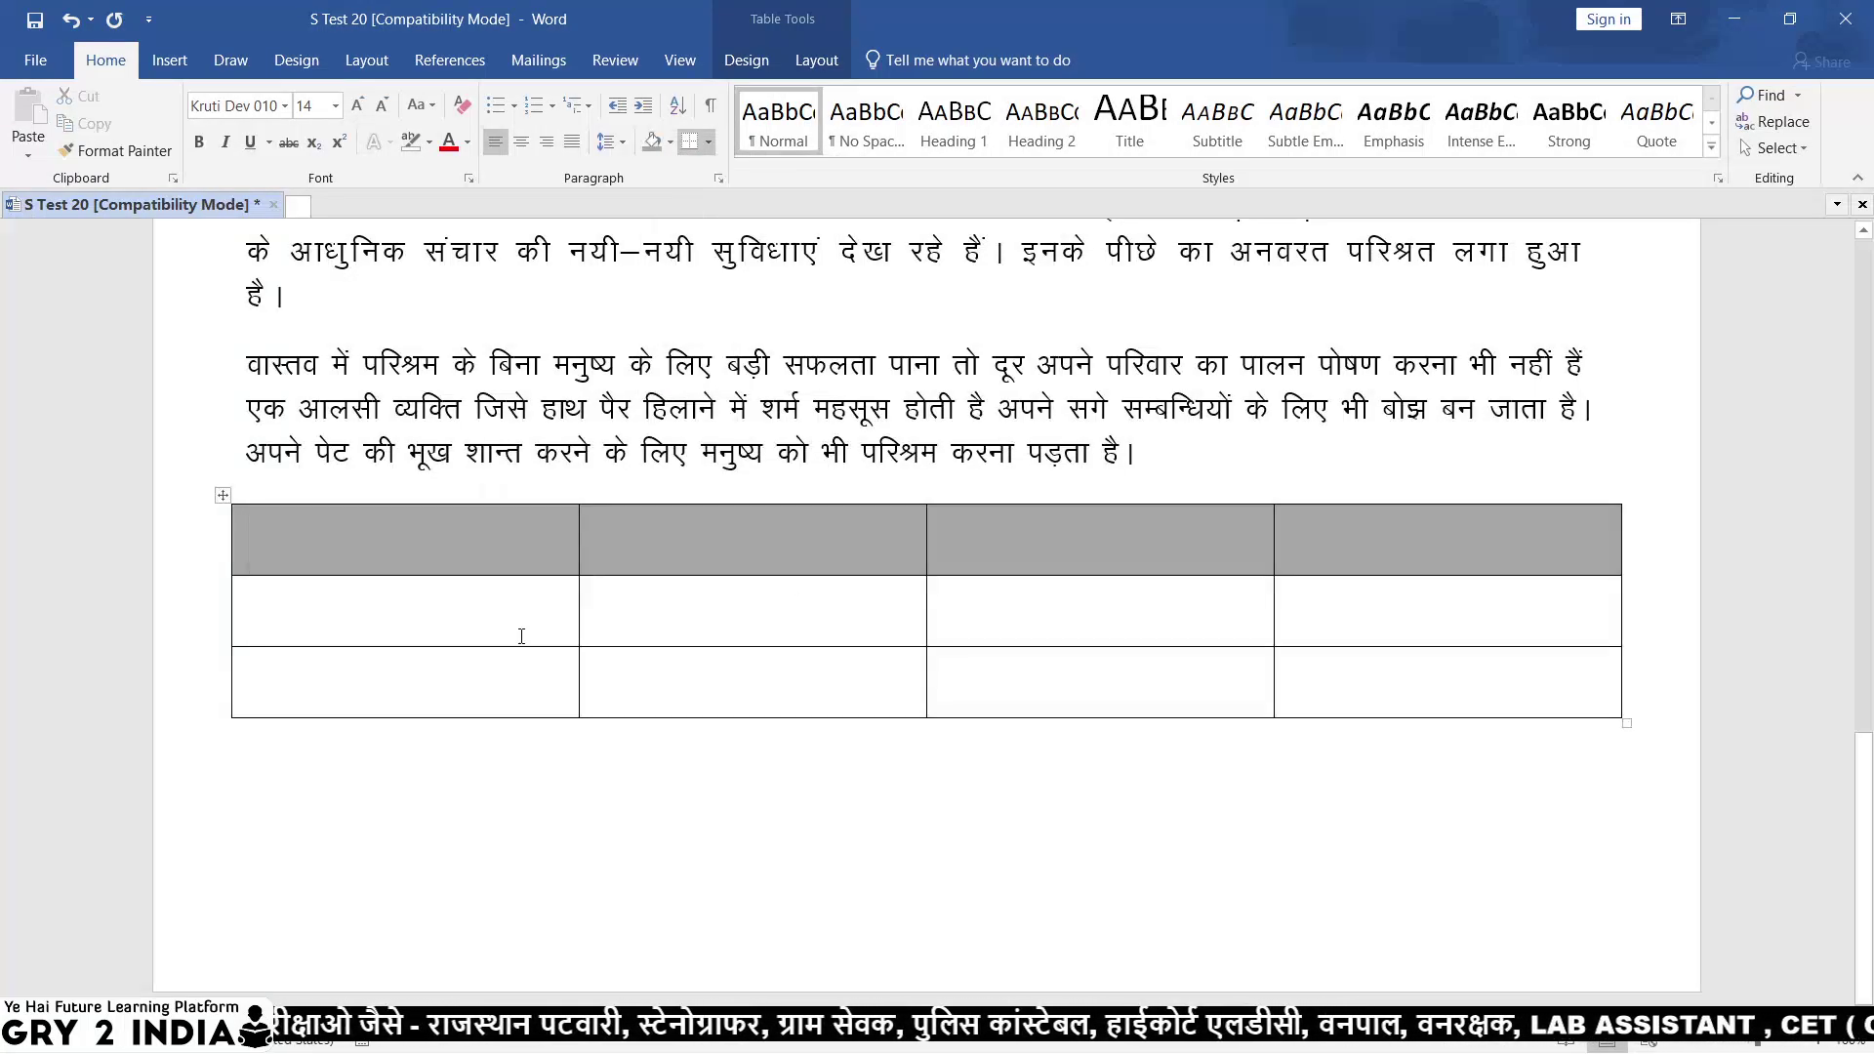
{"action": "key", "text": "alt+Tab"}
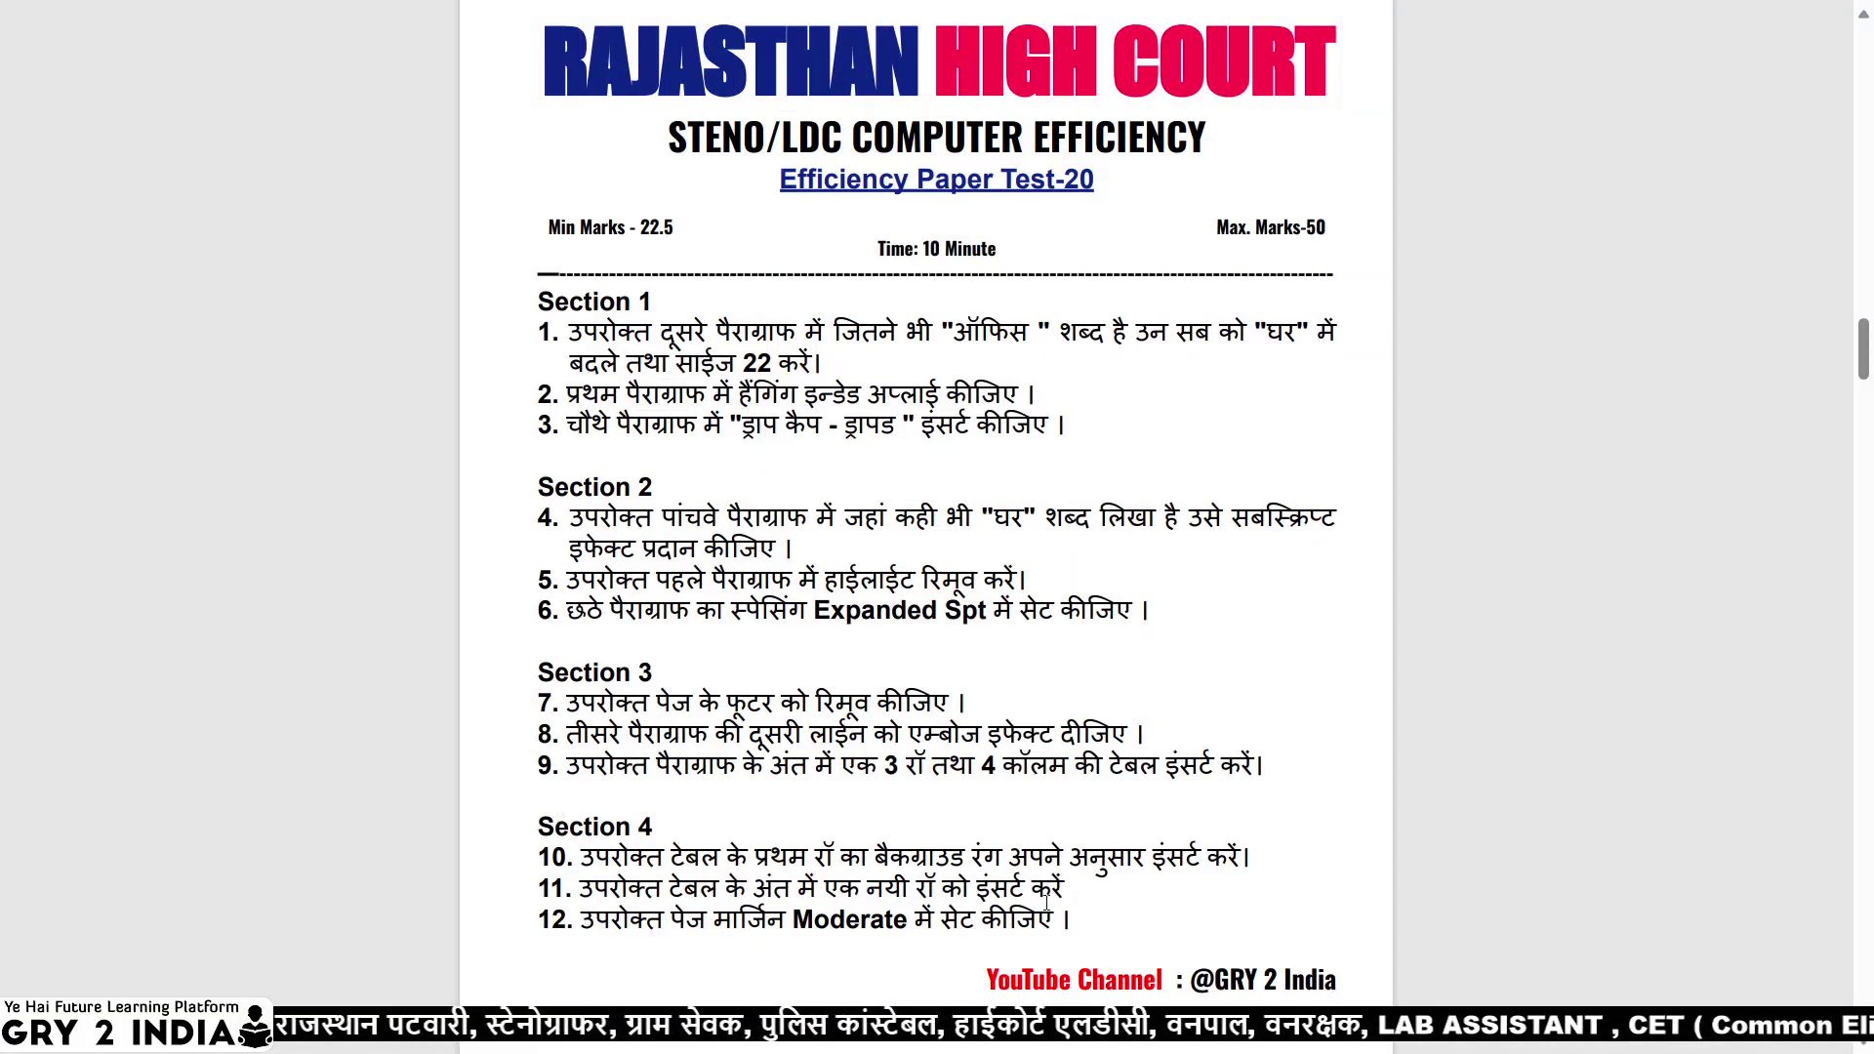
Append a fourth row to the end of the table, then review the question paper.
{"action": "key", "text": "alt+Tab"}
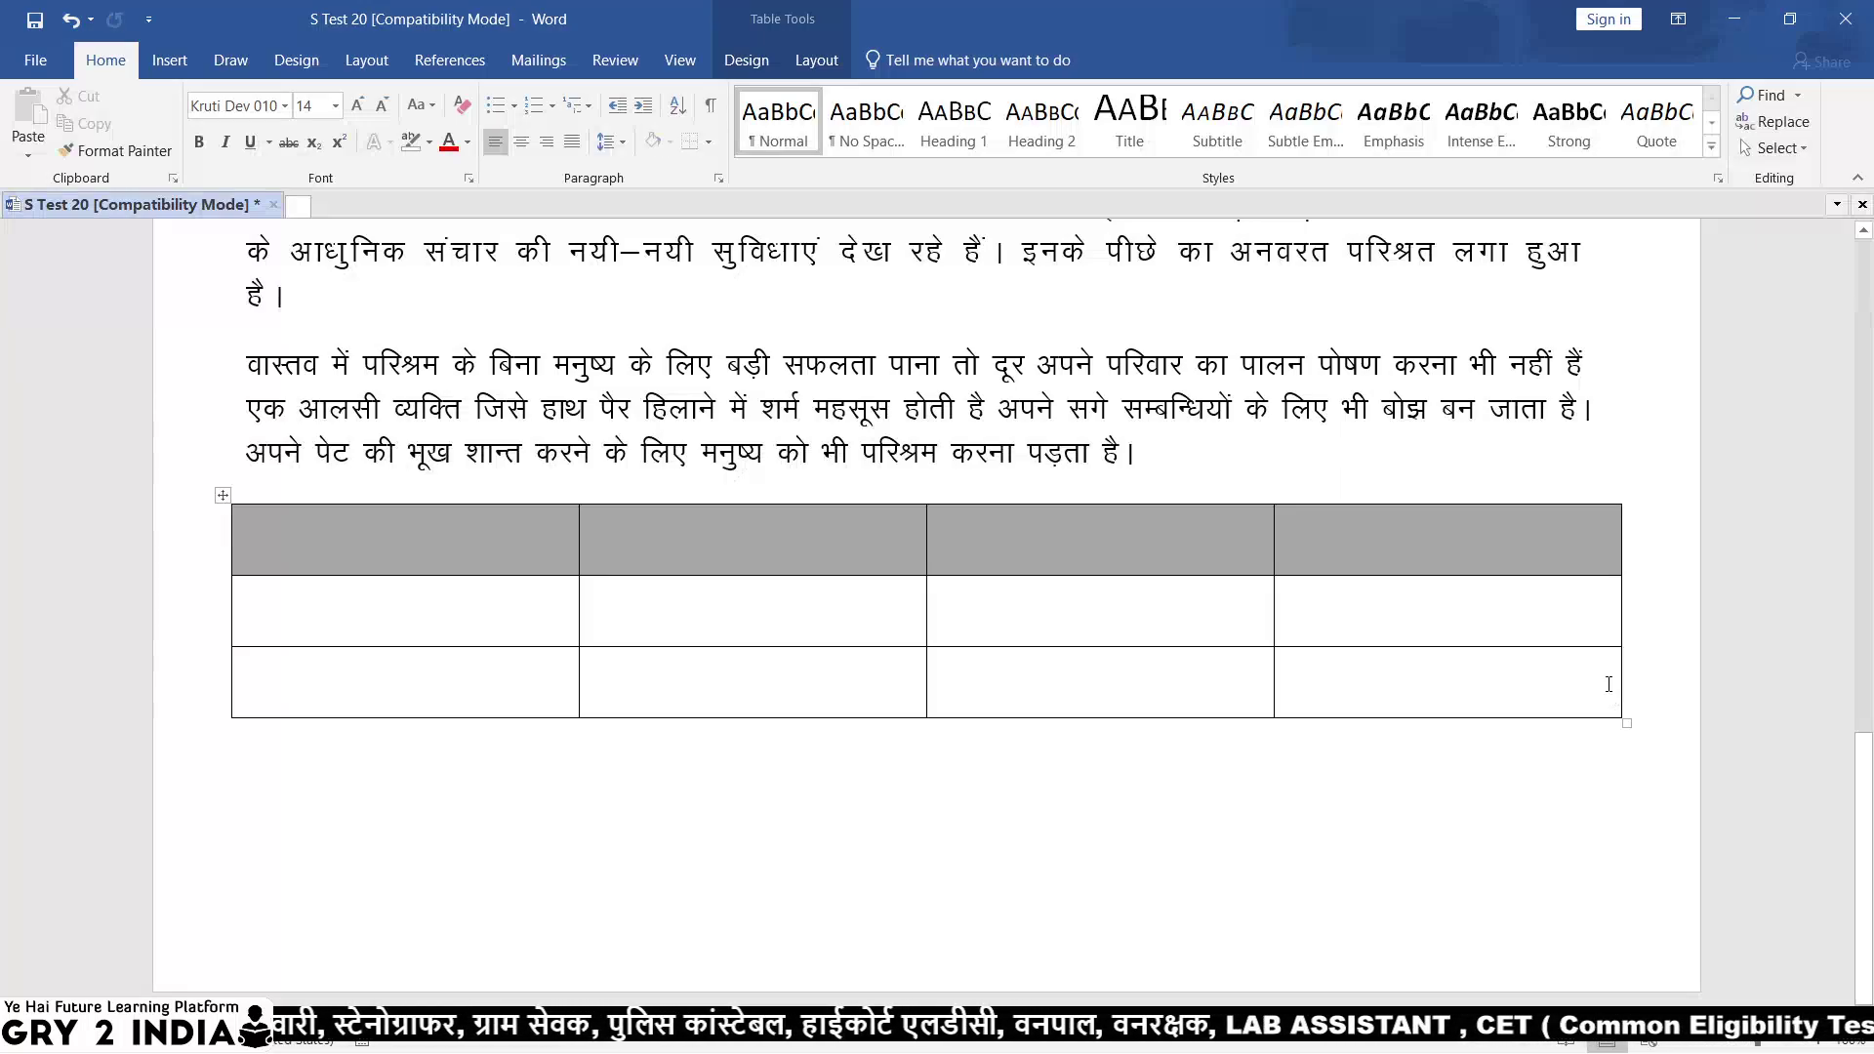
{"action": "key", "text": "Tab"}
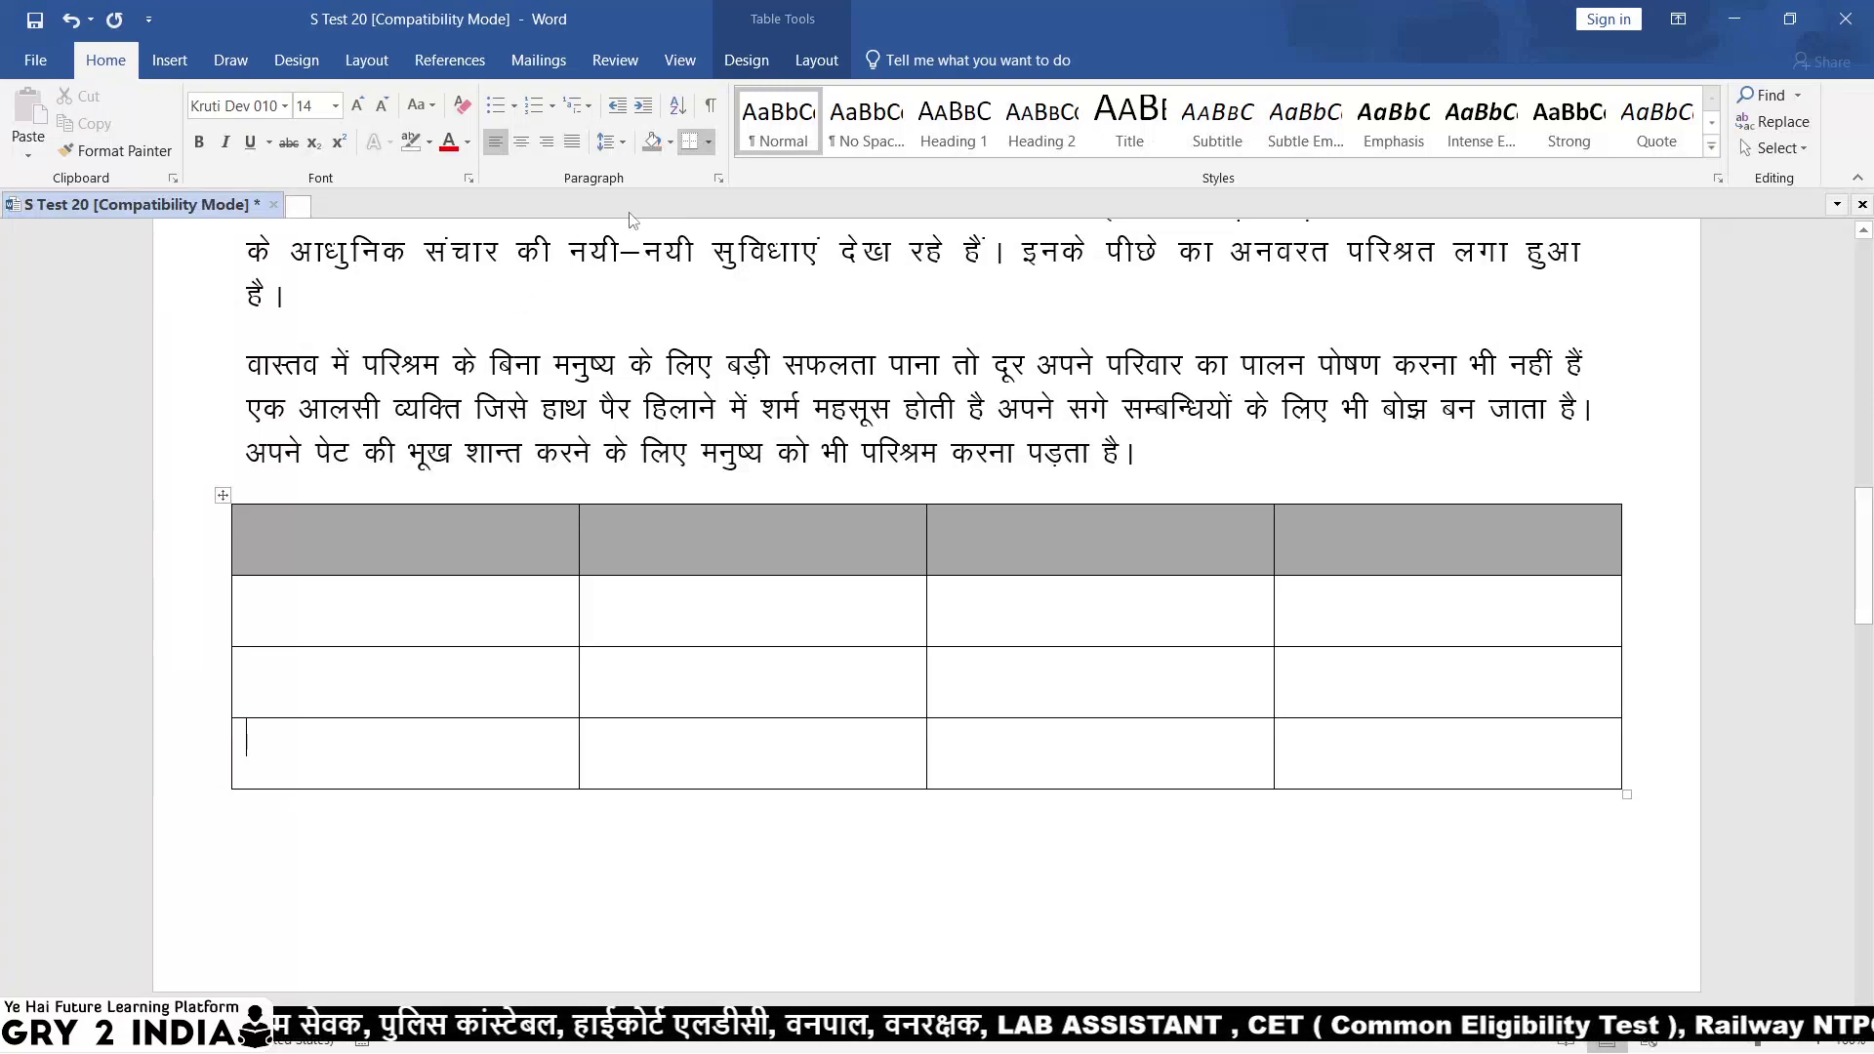
{"action": "left_click", "coordinate": [814, 59]}
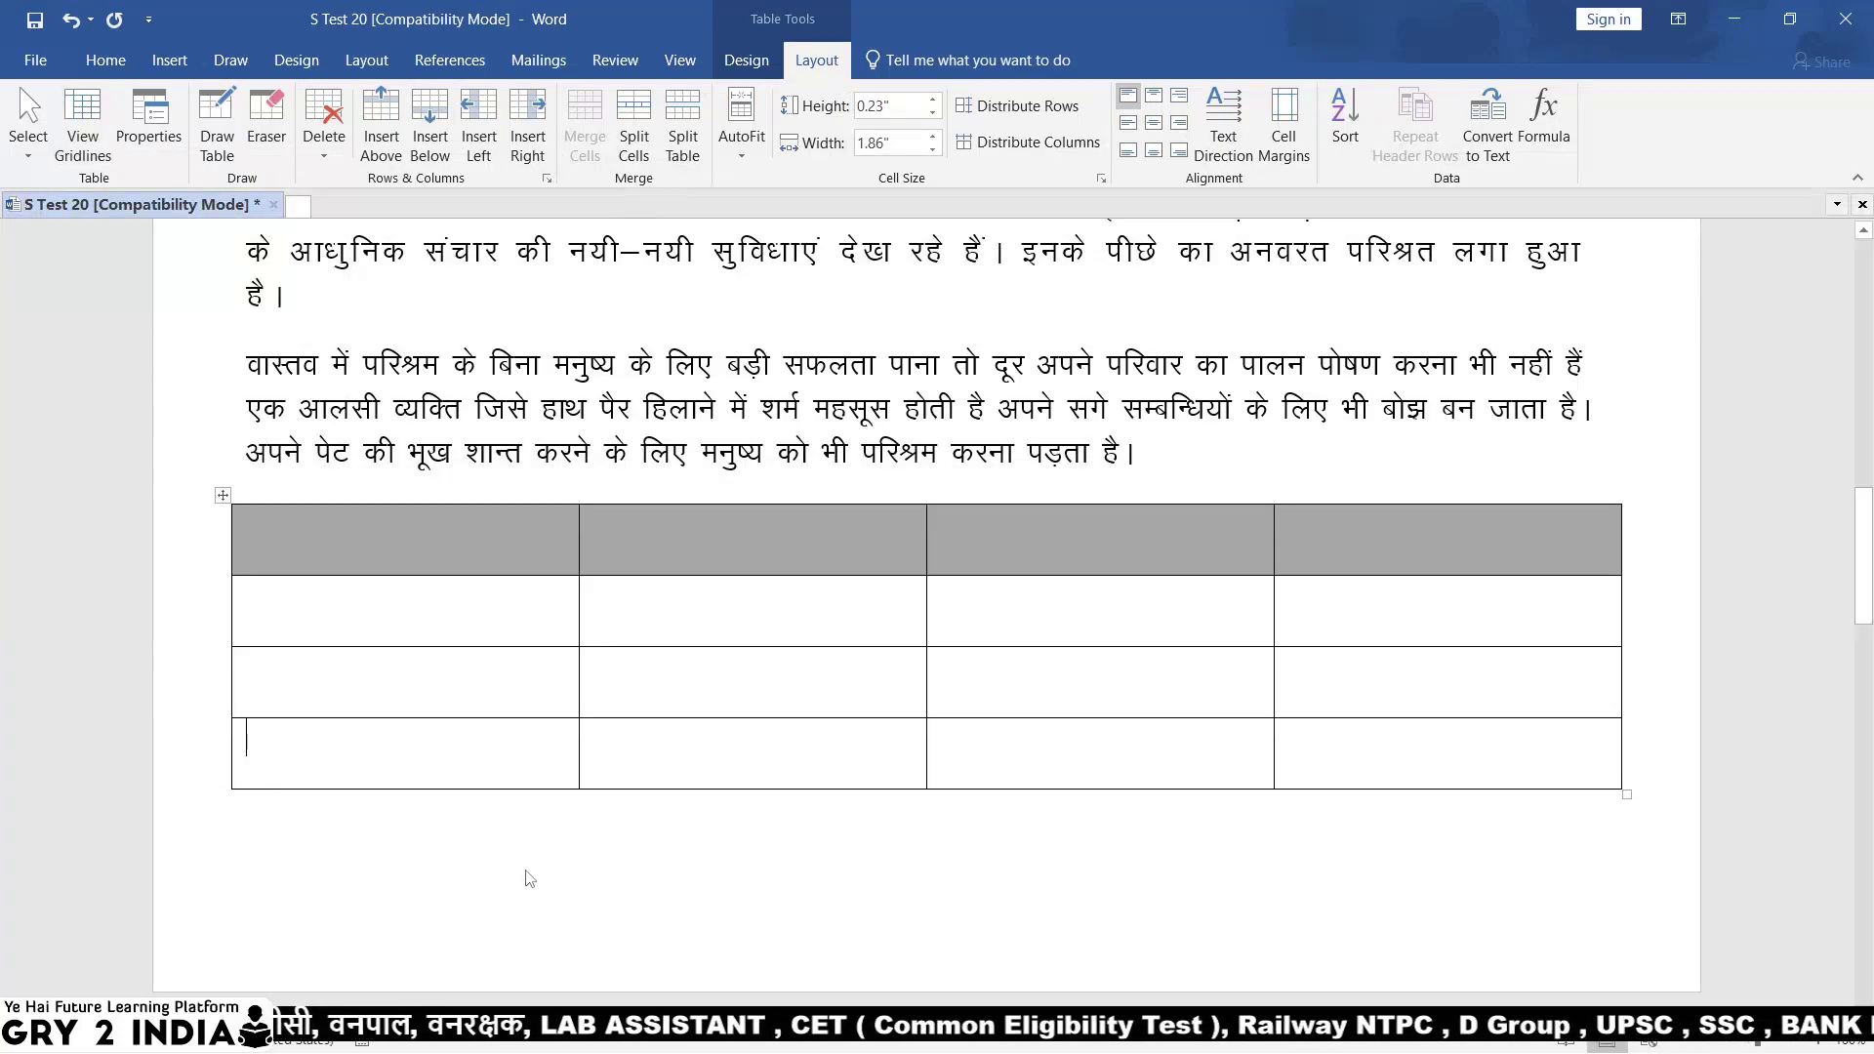
{"action": "key", "text": "alt+Tab"}
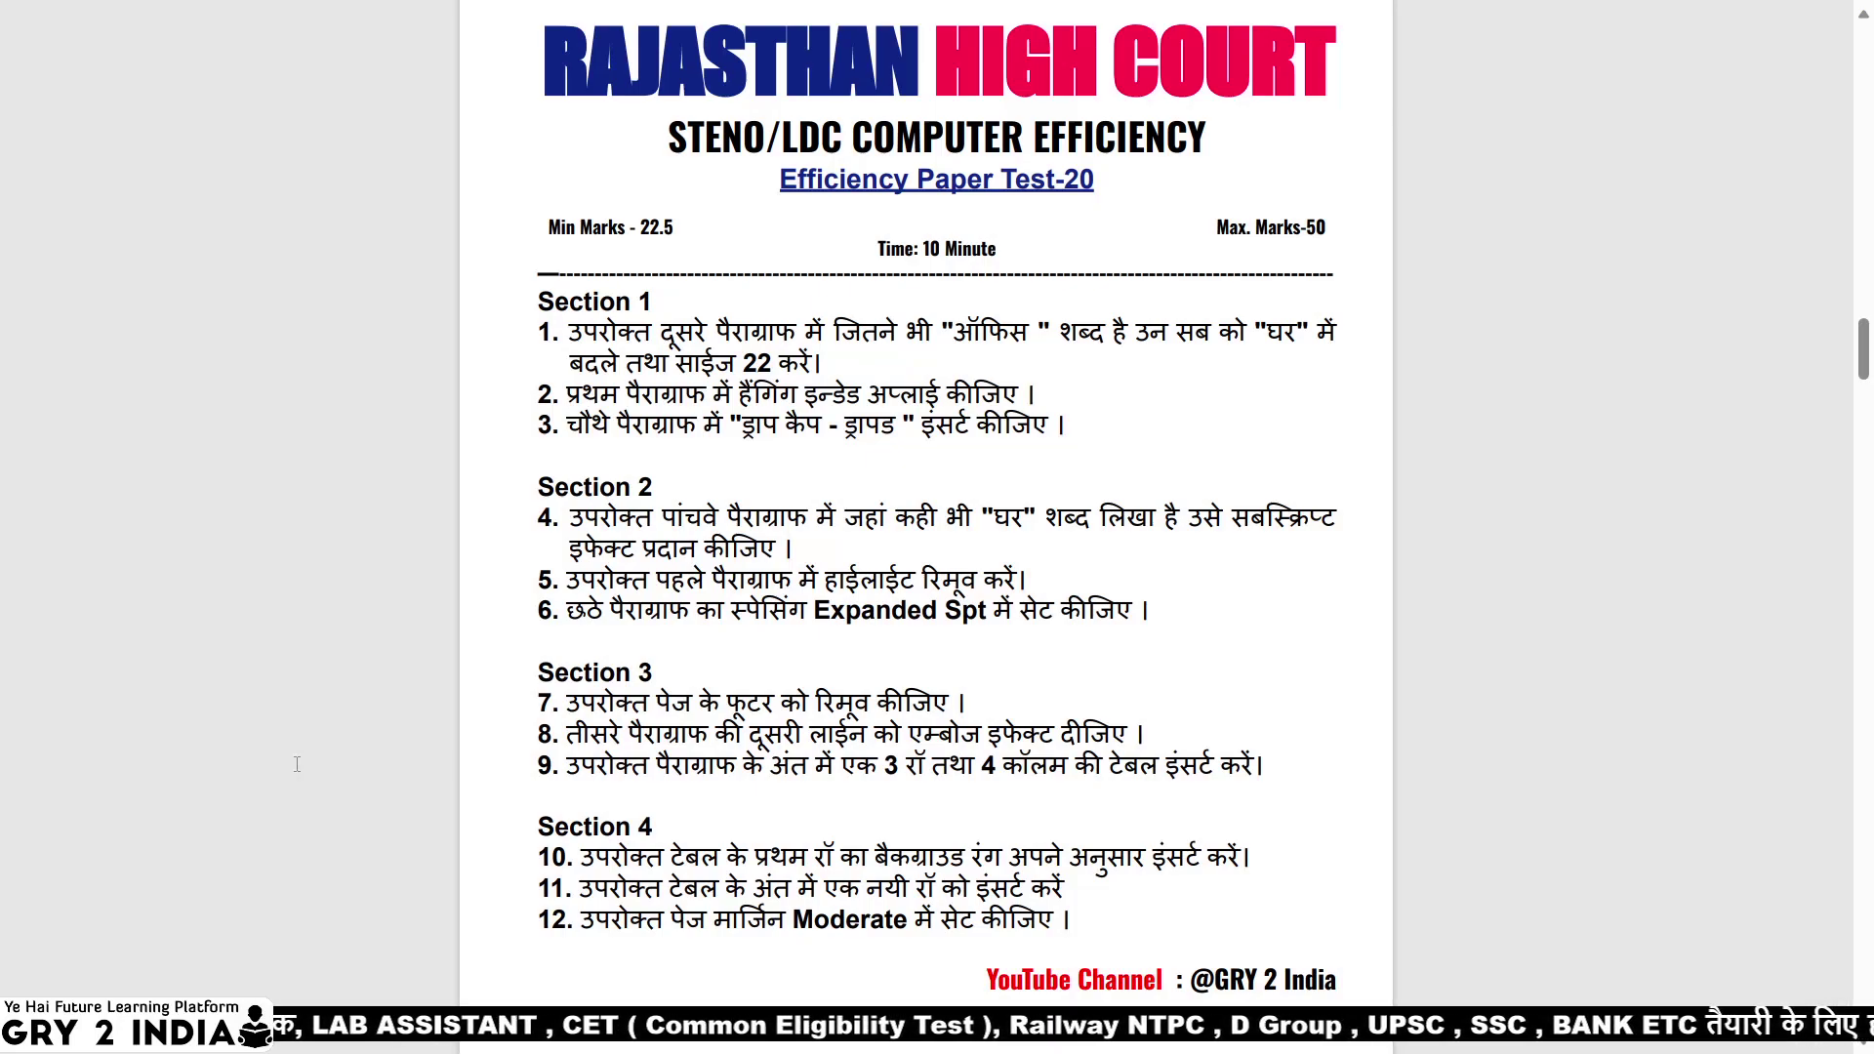
Apply the Moderate preset page margins to the document.
{"action": "key", "text": "alt+Tab"}
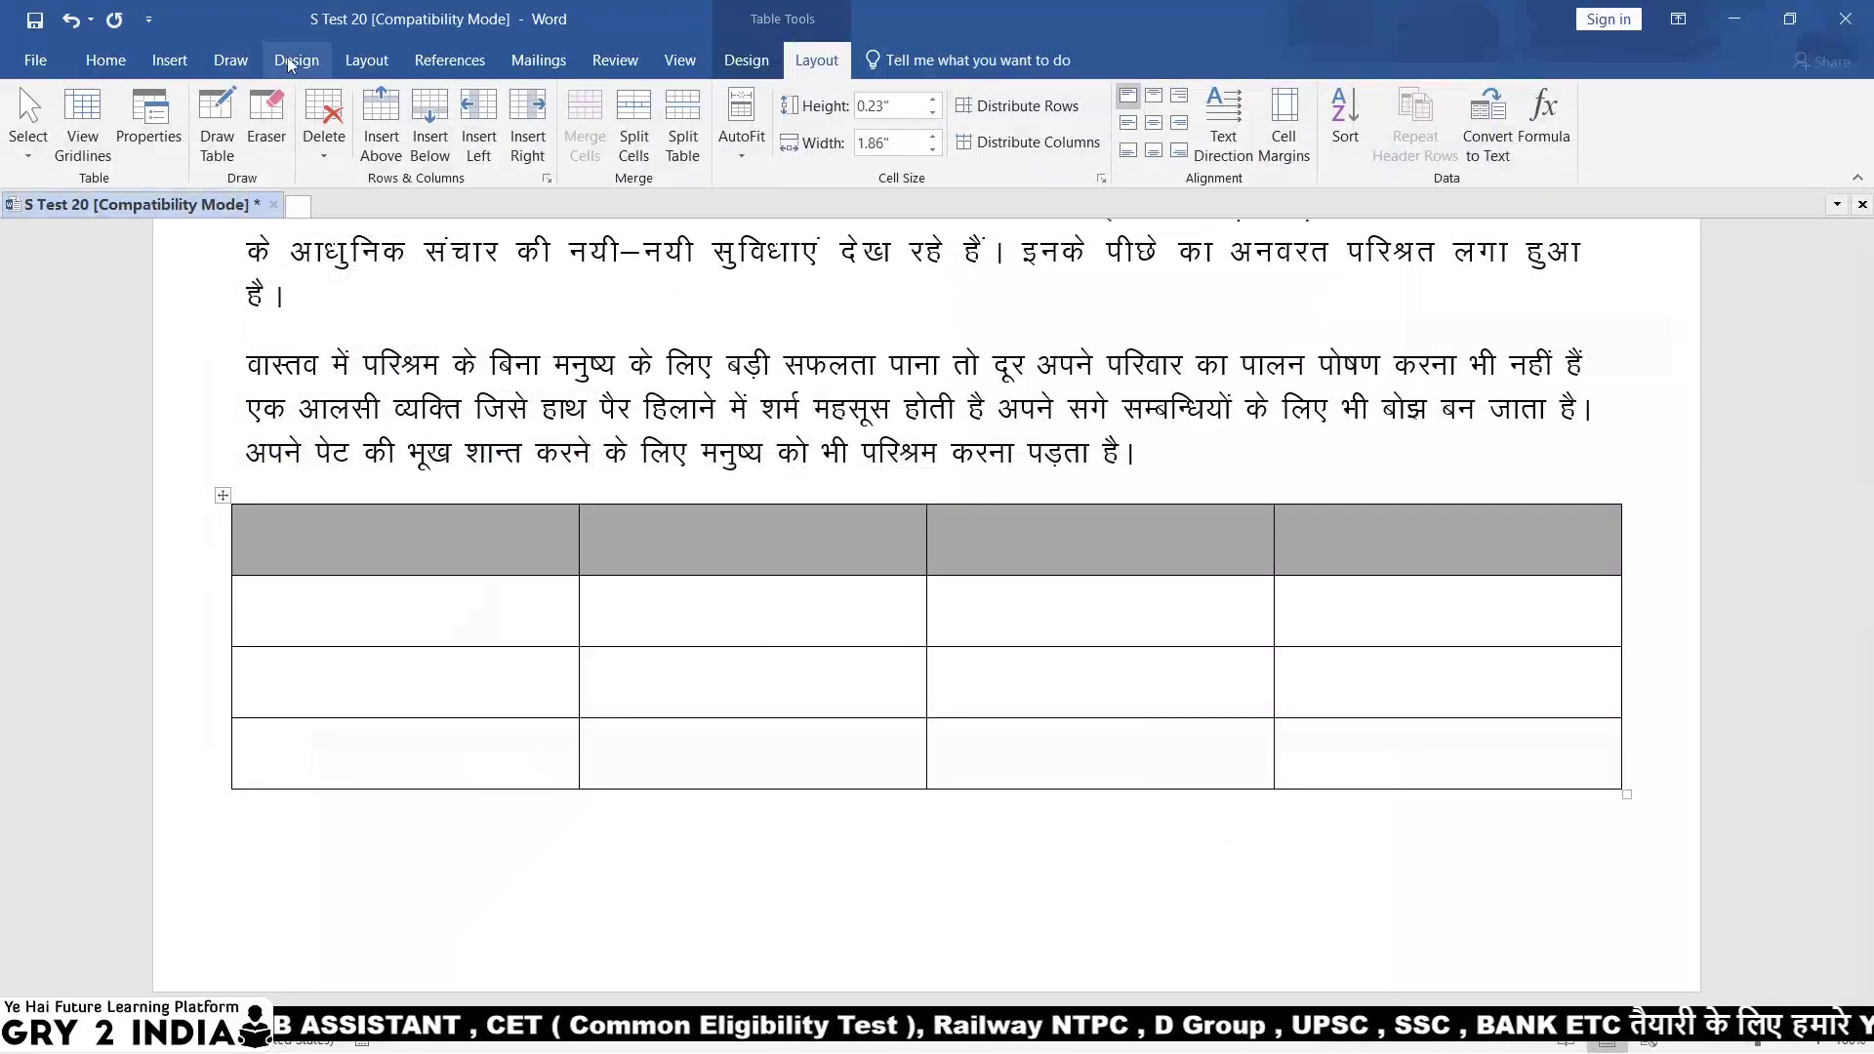
{"action": "left_click", "coordinate": [292, 59]}
{"action": "left_click", "coordinate": [363, 60]}
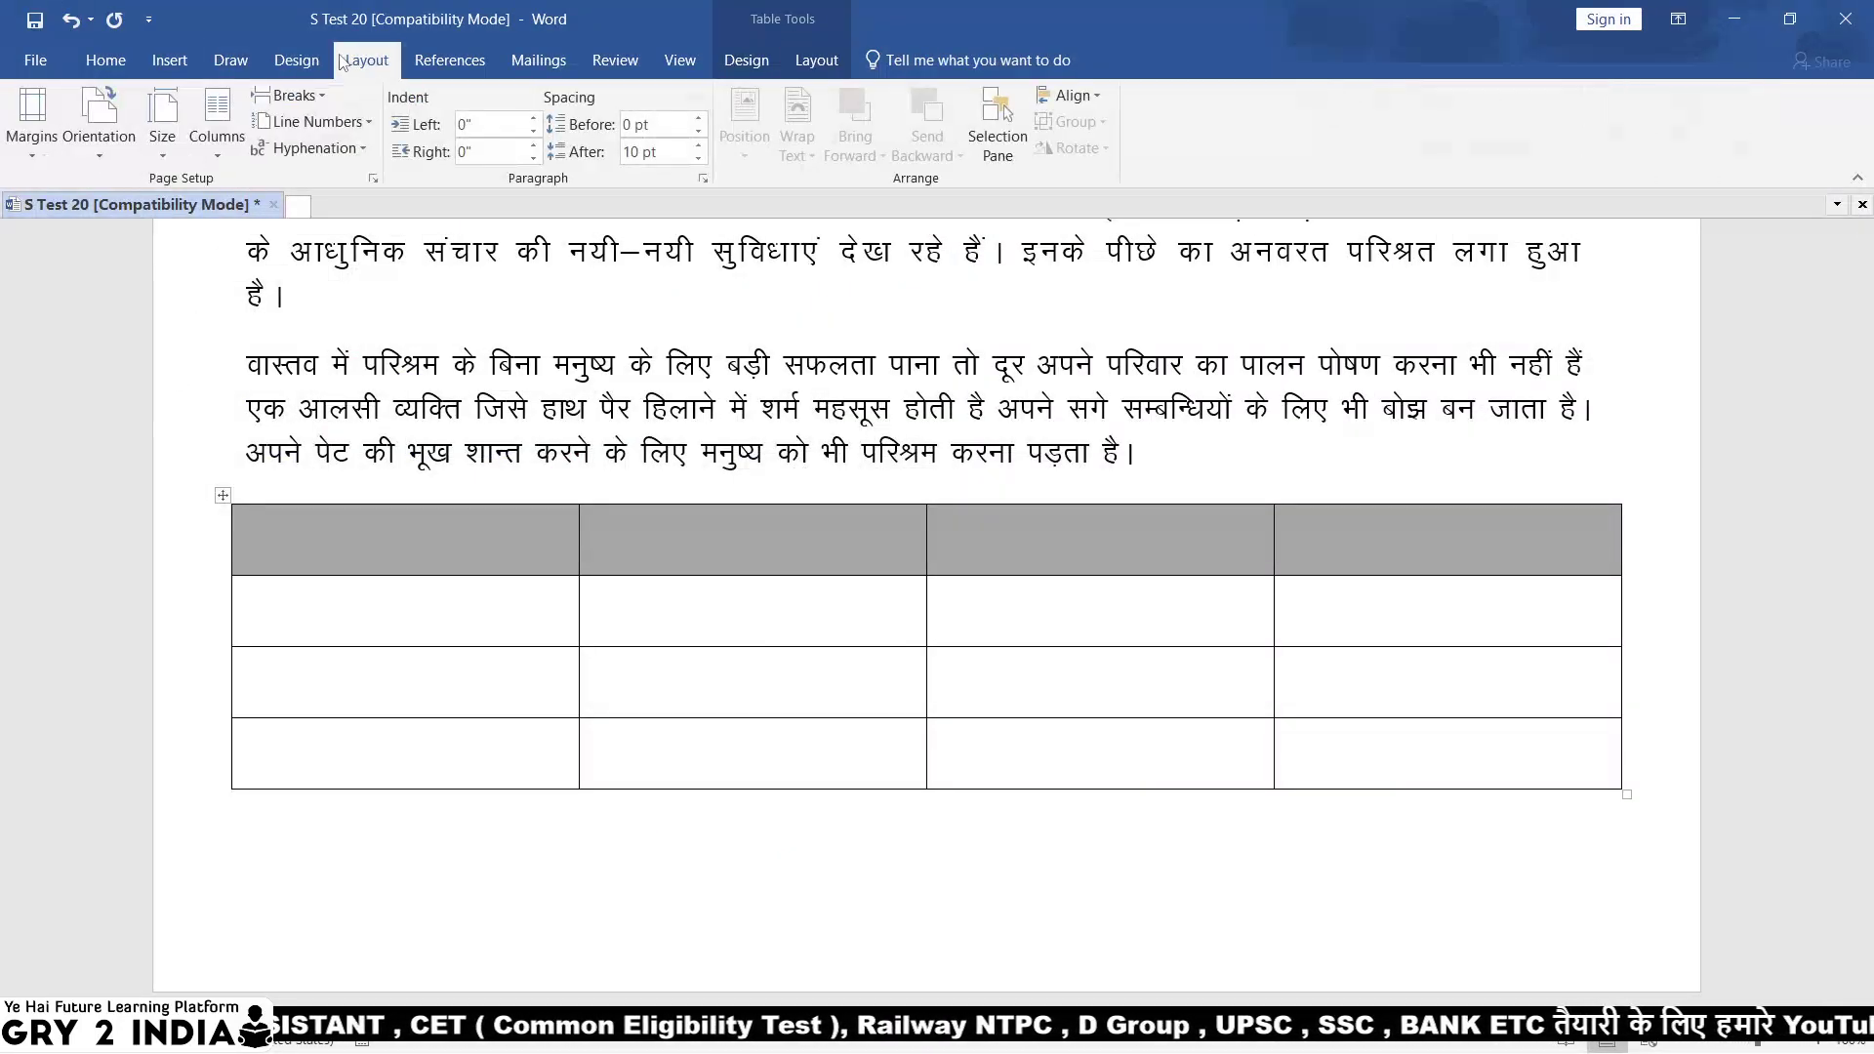
{"action": "left_click", "coordinate": [32, 122]}
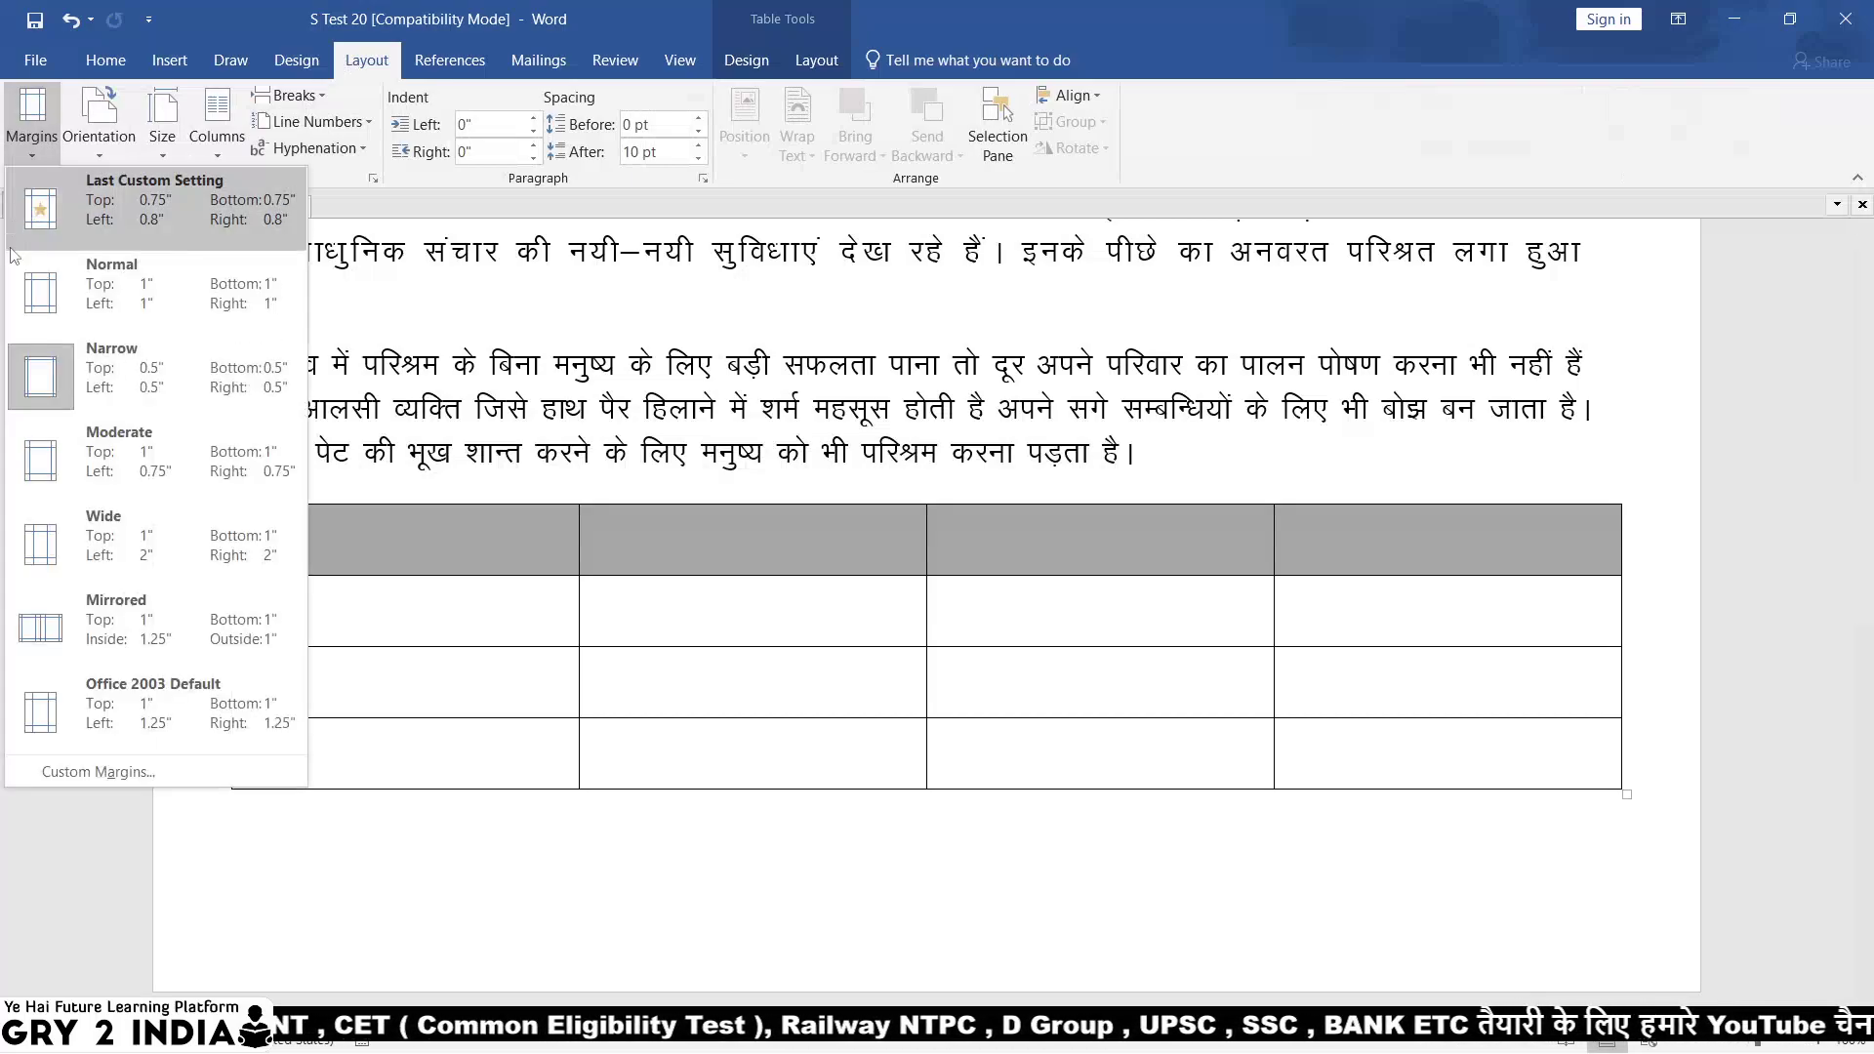
{"action": "left_click", "coordinate": [162, 453]}
{"action": "scroll", "coordinate": [544, 668], "scroll_direction": "down", "scroll_amount": 3}
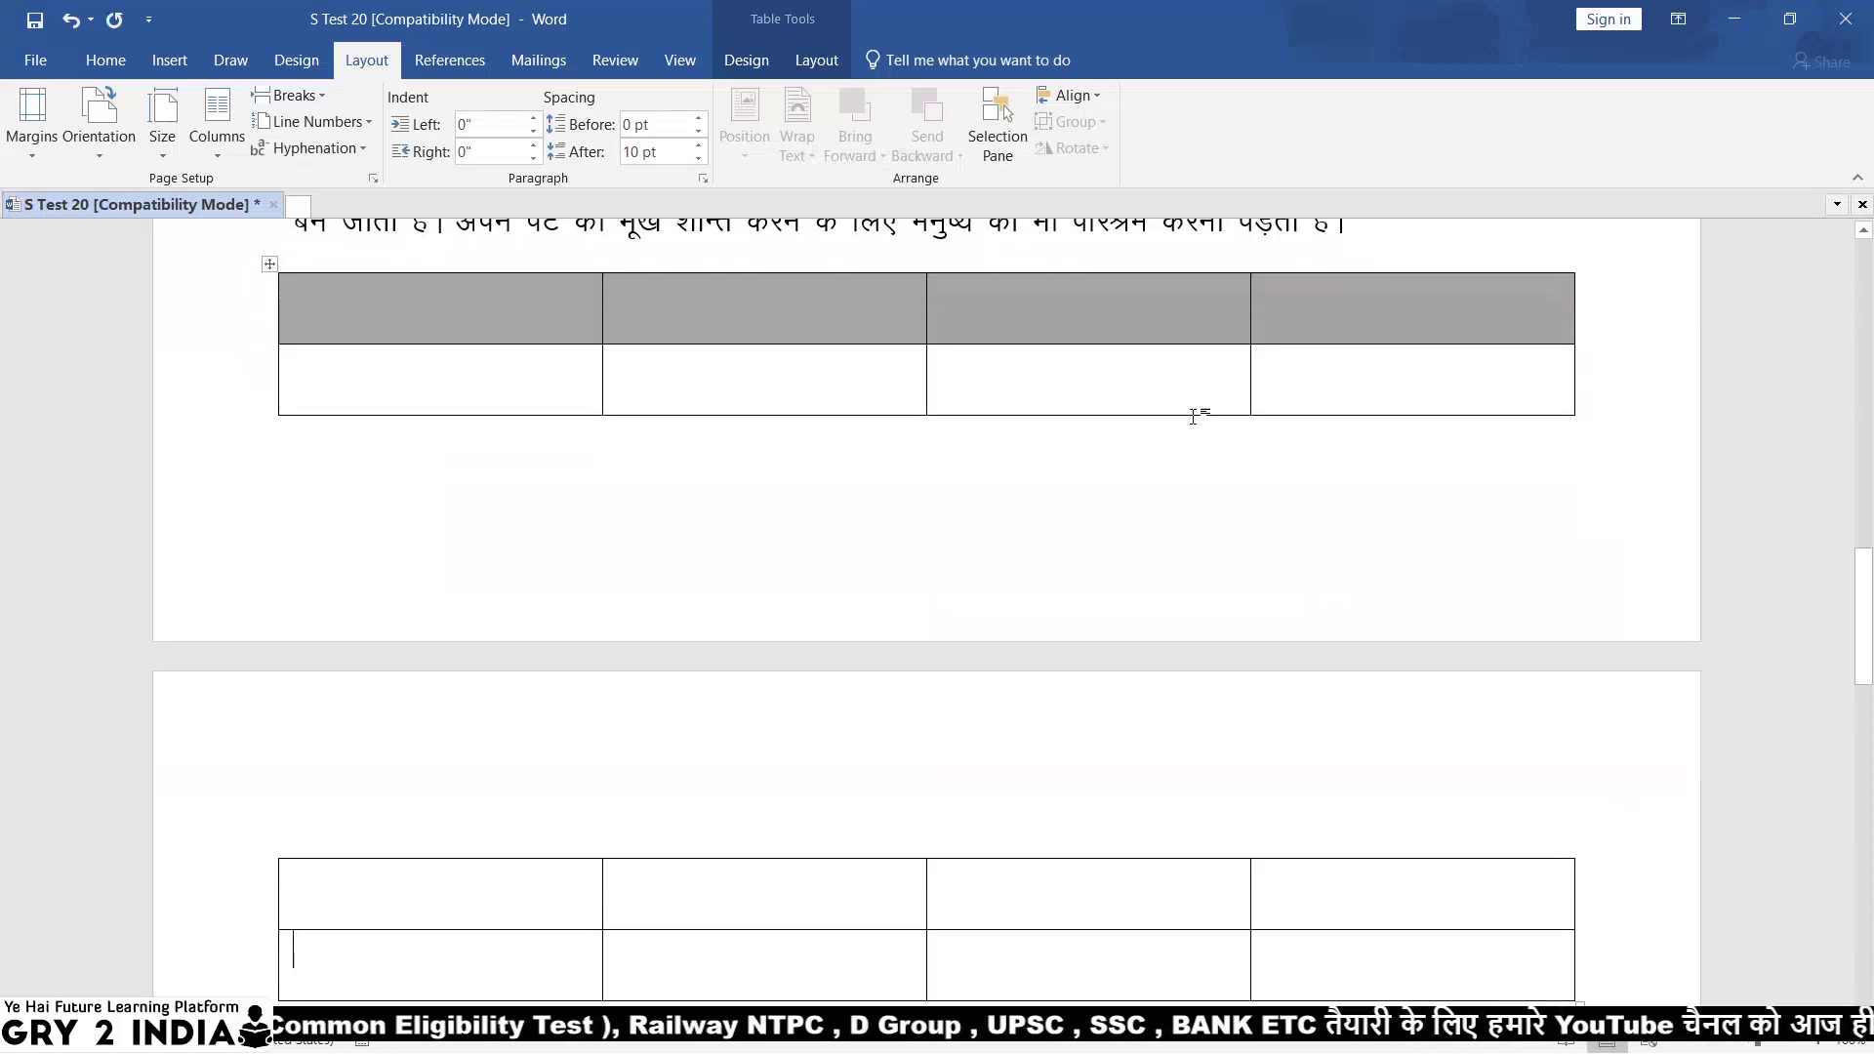
{"action": "key", "text": "alt+Tab"}
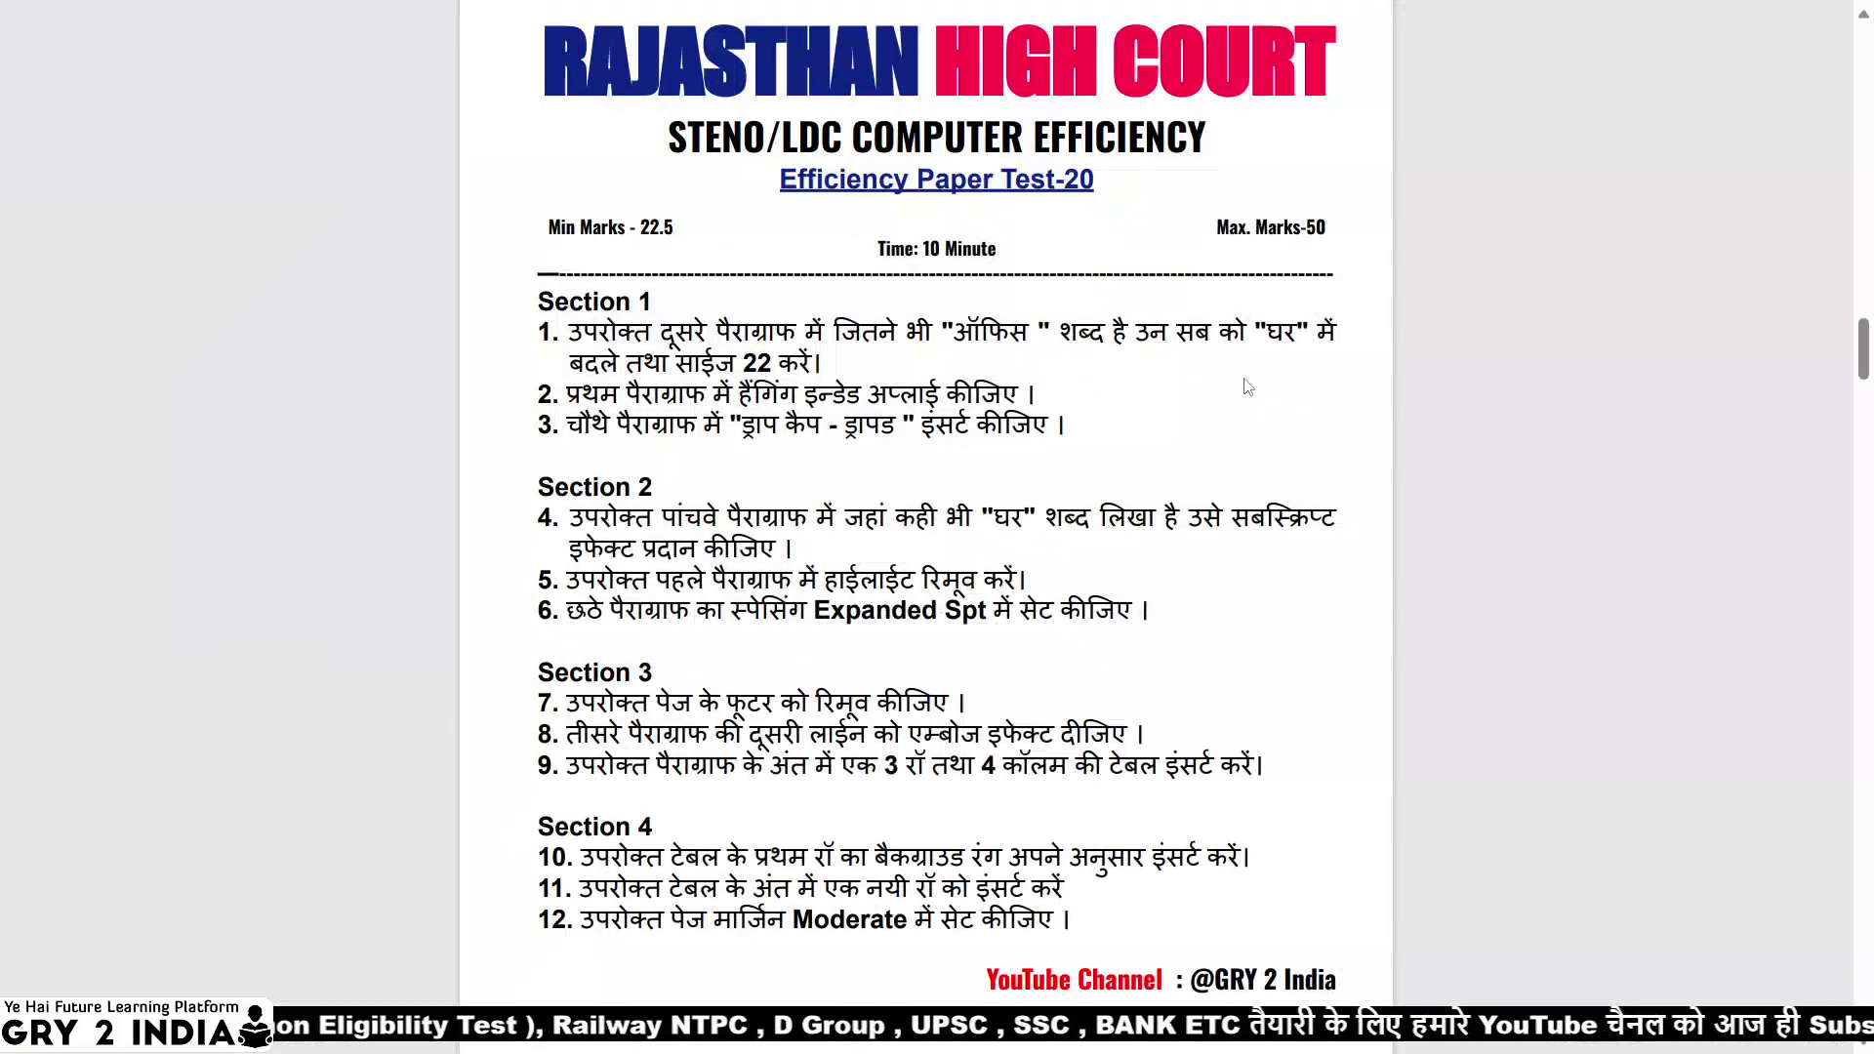